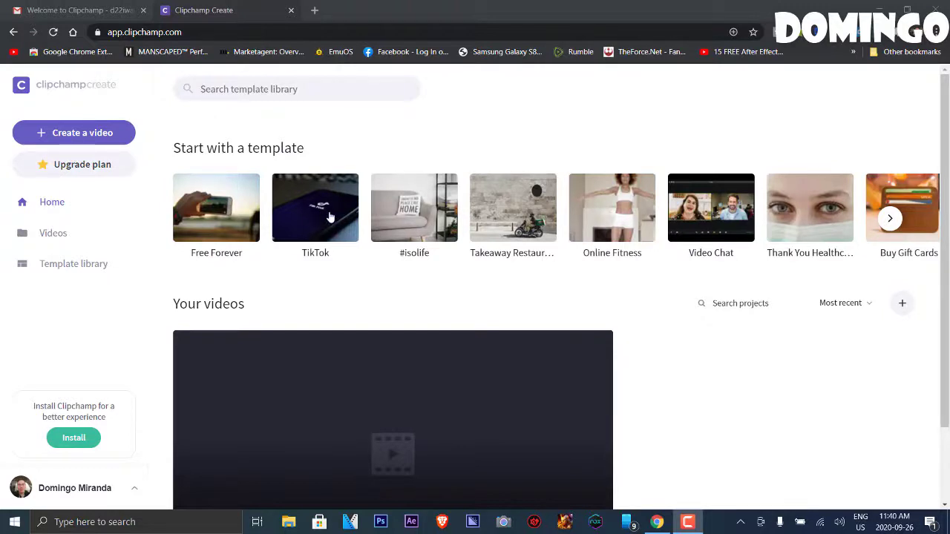
- Install the Clipchamp Create app from the home page and close its new window
{"action": "left_click", "coordinate": [80, 438]}
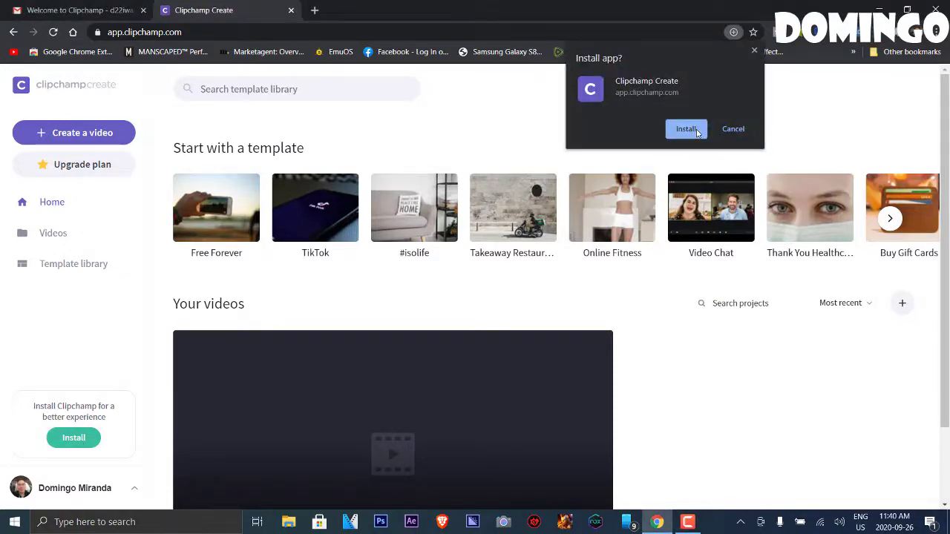
{"action": "left_click", "coordinate": [685, 129]}
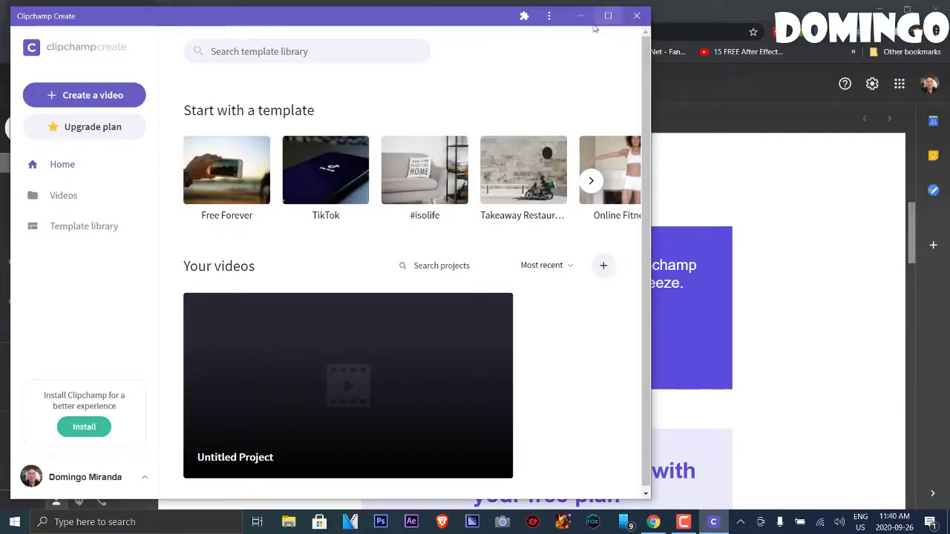
{"action": "left_click", "coordinate": [636, 16]}
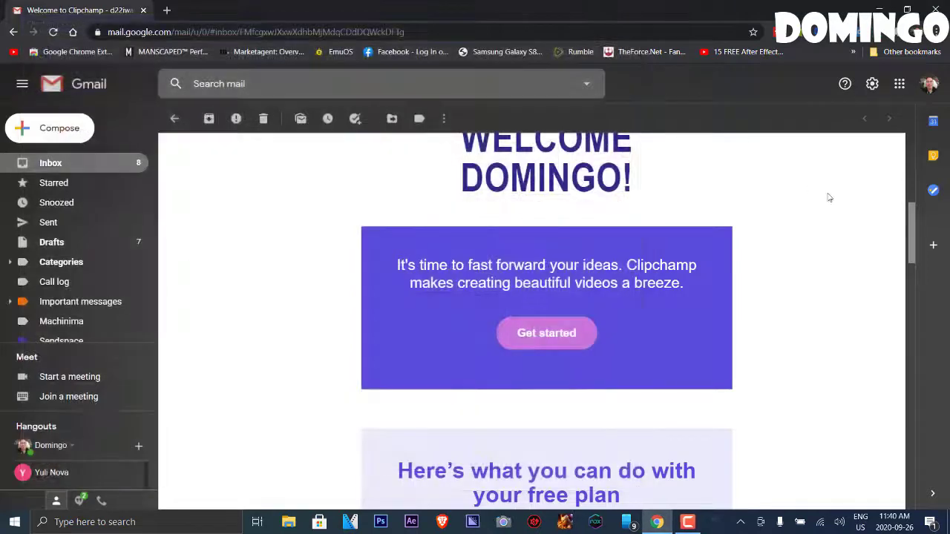
- Get started with Clipchamp from the welcome email and open the YouTube Content template category
{"action": "left_click", "coordinate": [535, 340]}
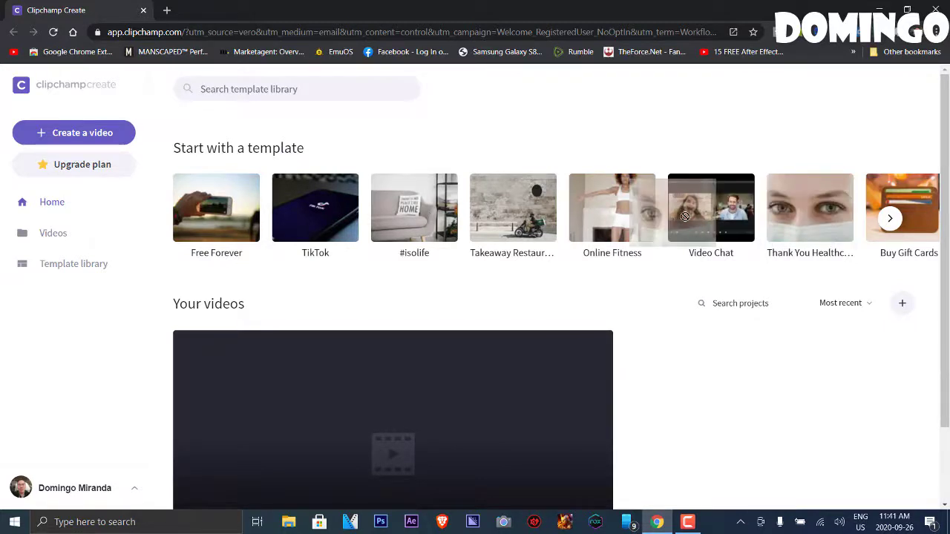
{"action": "left_click", "coordinate": [888, 220]}
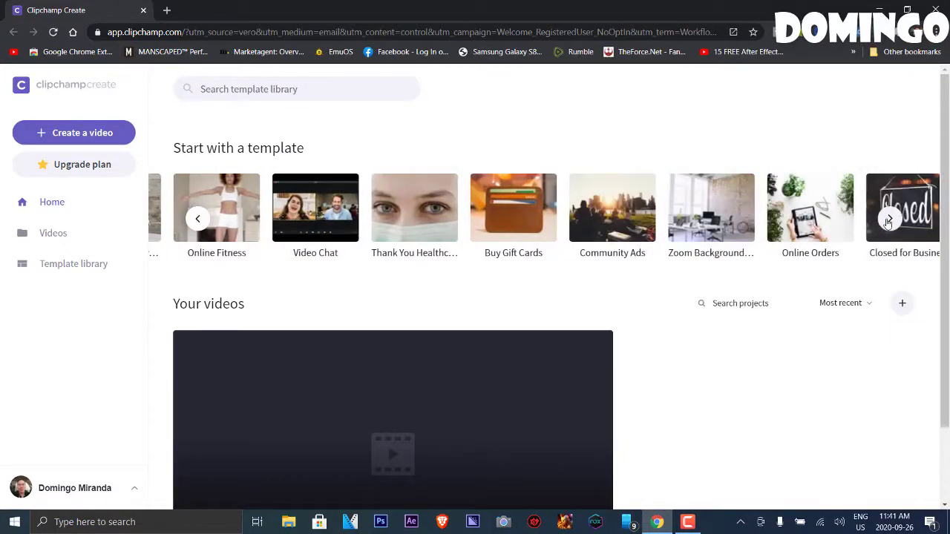
{"action": "left_click", "coordinate": [888, 221]}
{"action": "left_click", "coordinate": [888, 220]}
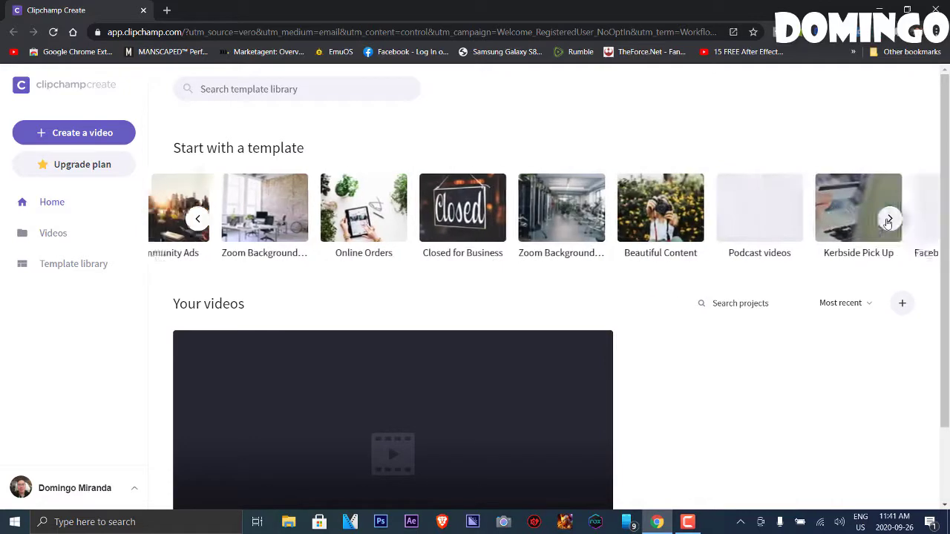
{"action": "left_click", "coordinate": [888, 220]}
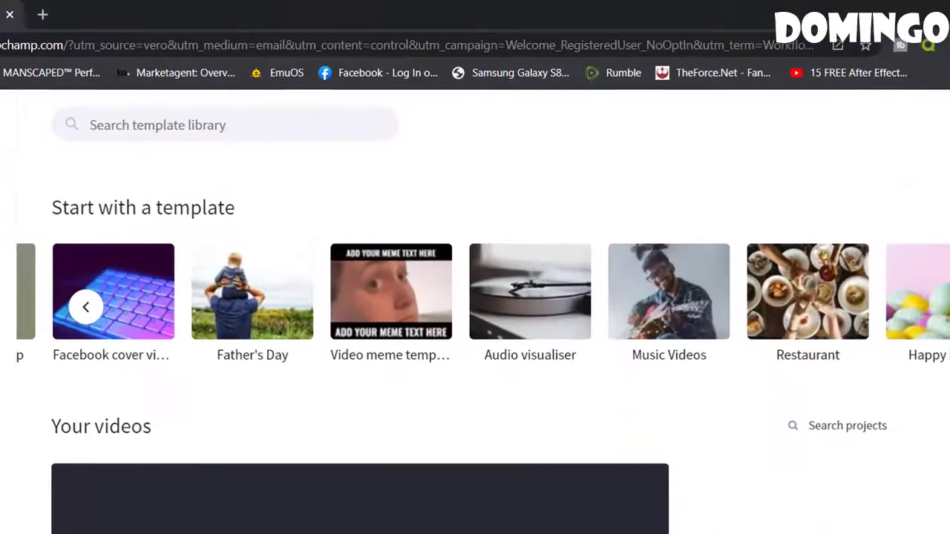
{"action": "left_click", "coordinate": [888, 221]}
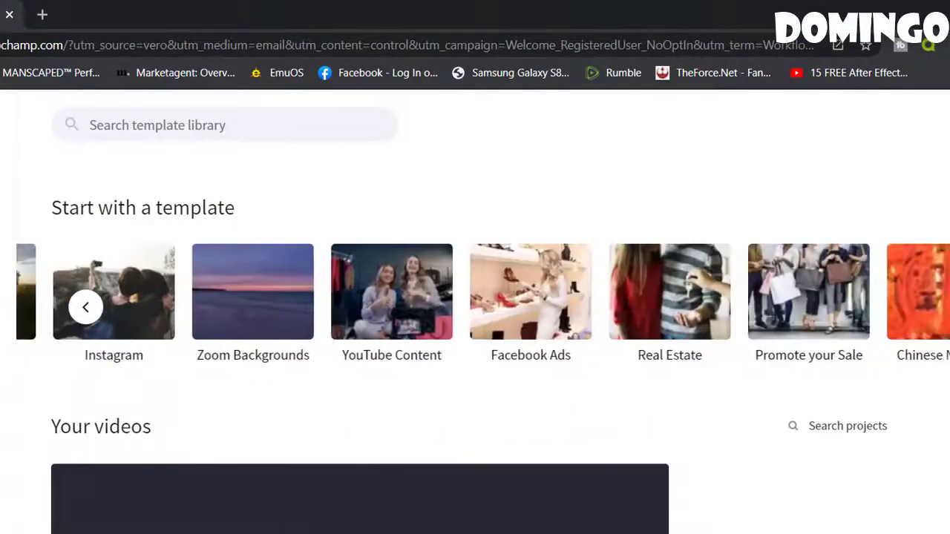
{"action": "left_click", "coordinate": [407, 319]}
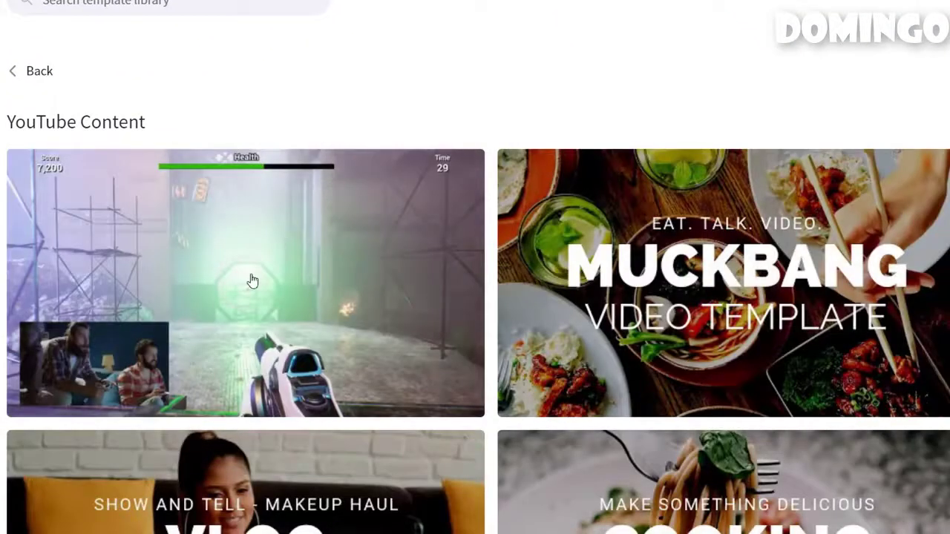
- Preview the templates in the YouTube Content category and open the YouTube Makeup Haul template
{"action": "mouse_move", "coordinate": [859, 243]}
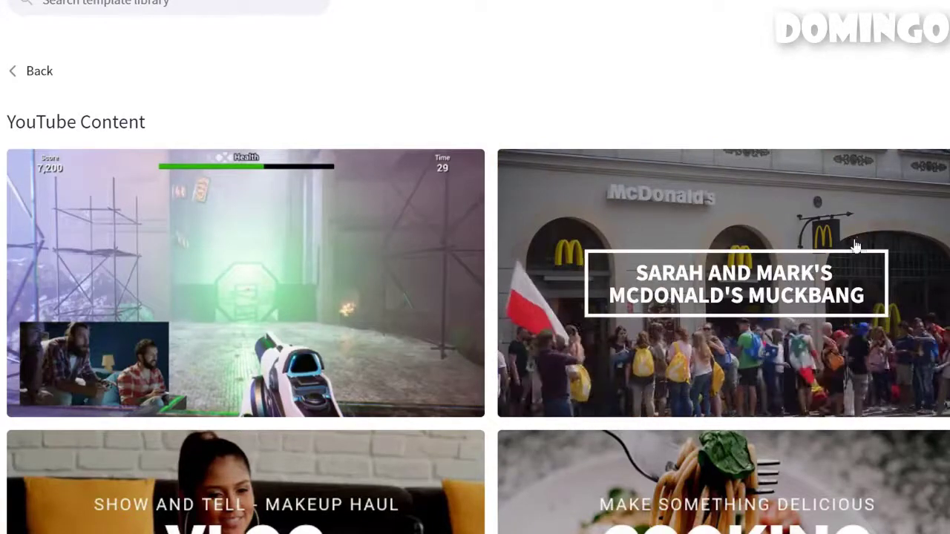
{"action": "mouse_move", "coordinate": [379, 278]}
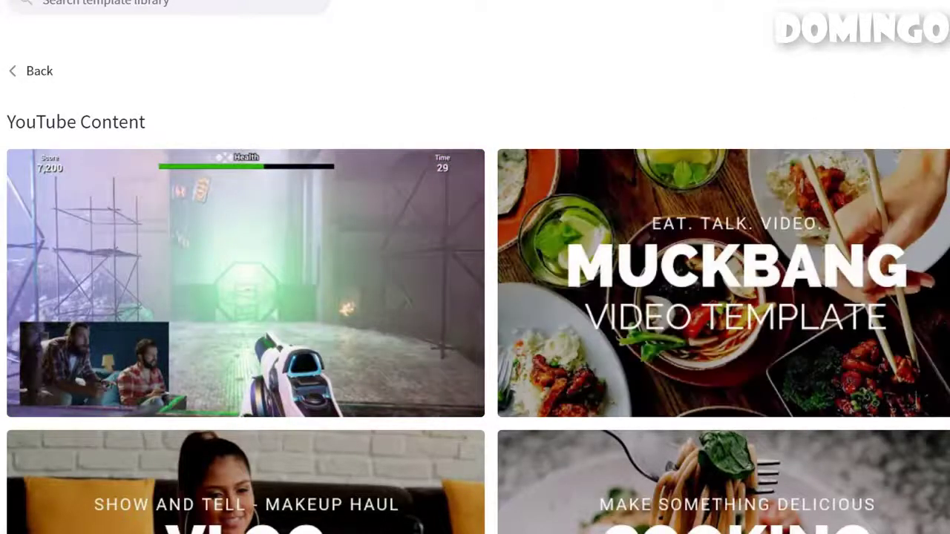
{"action": "scroll", "coordinate": [850, 99], "scroll_direction": "down", "scroll_amount": 5}
{"action": "mouse_move", "coordinate": [689, 256]}
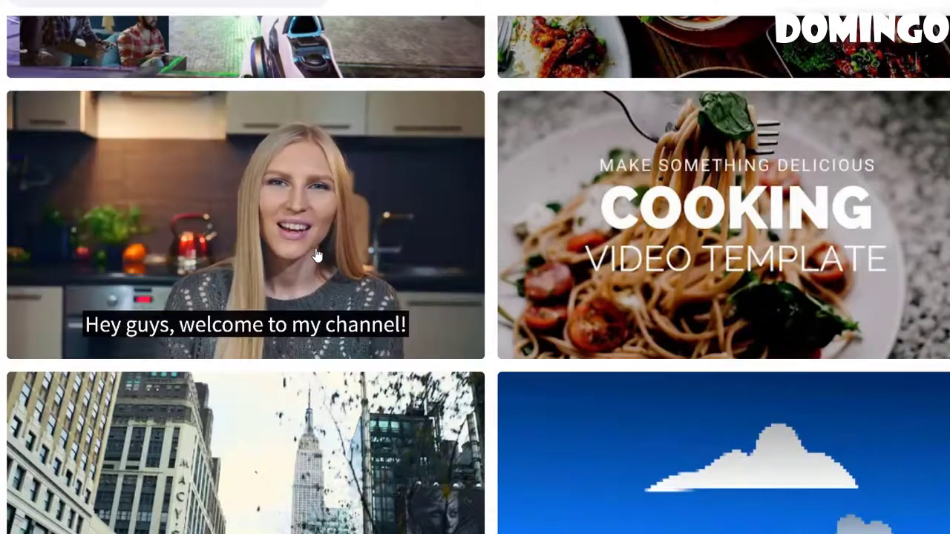
{"action": "mouse_move", "coordinate": [750, 261]}
{"action": "left_click", "coordinate": [212, 261]}
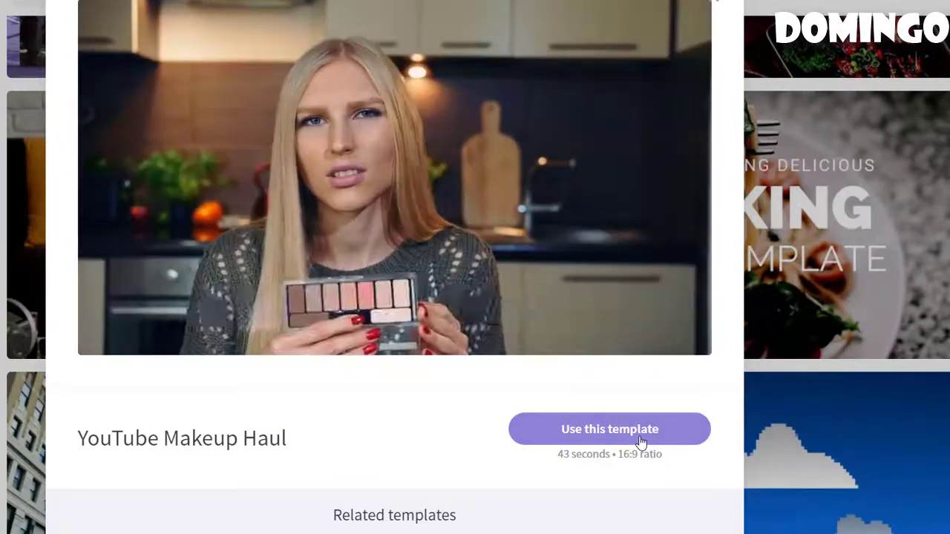
- Open the related Vlog Intro template and use it for a new project
{"action": "scroll", "coordinate": [478, 388], "scroll_direction": "down", "scroll_amount": 2}
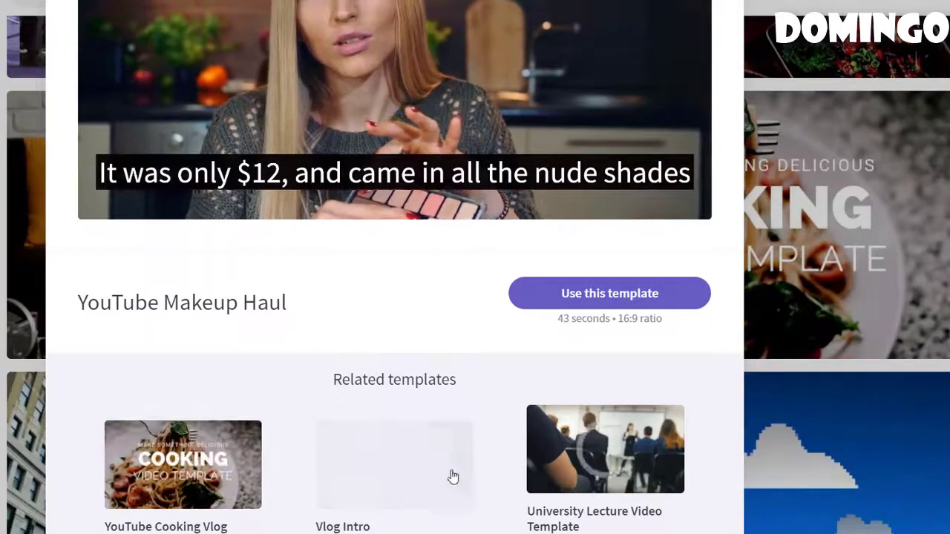
{"action": "scroll", "coordinate": [400, 328], "scroll_direction": "up", "scroll_amount": 2}
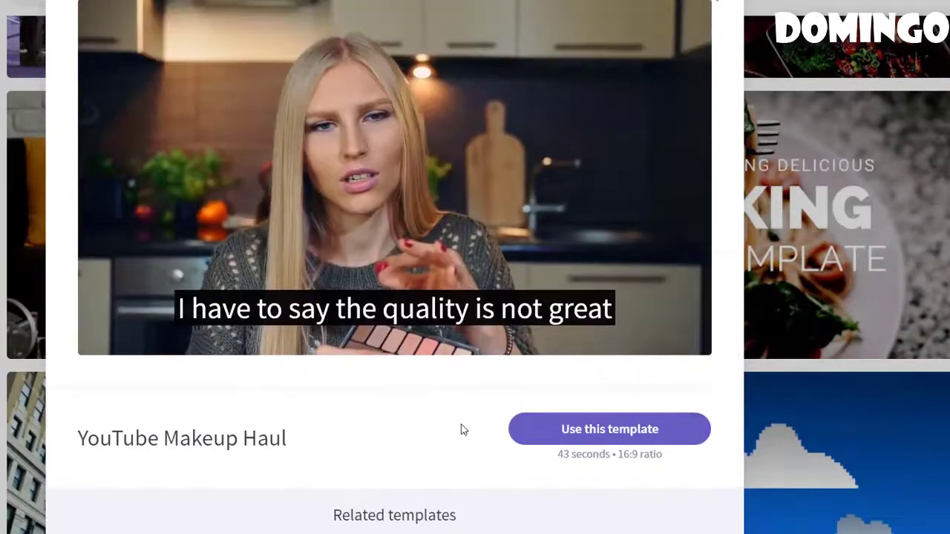
{"action": "scroll", "coordinate": [460, 431], "scroll_direction": "down", "scroll_amount": 2}
{"action": "left_click", "coordinate": [357, 509]}
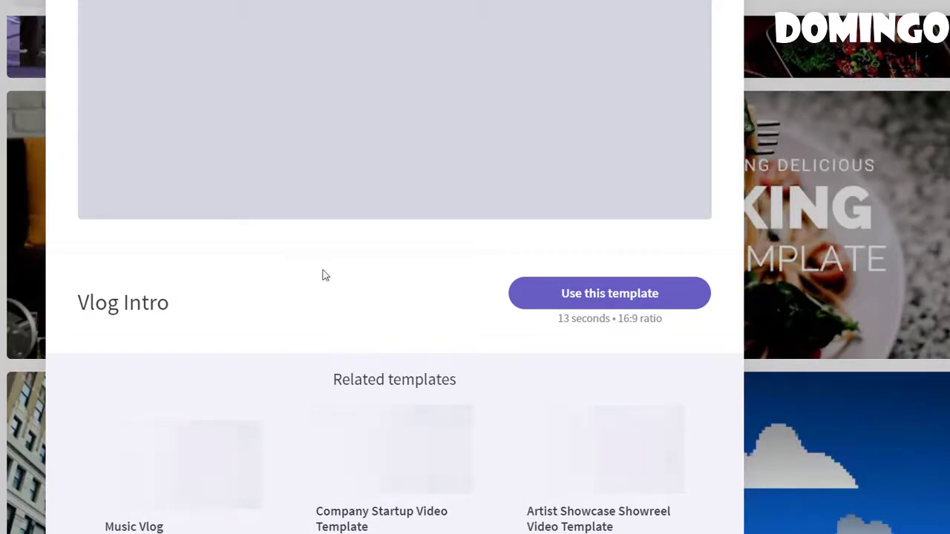
{"action": "scroll", "coordinate": [324, 274], "scroll_direction": "up", "scroll_amount": 2}
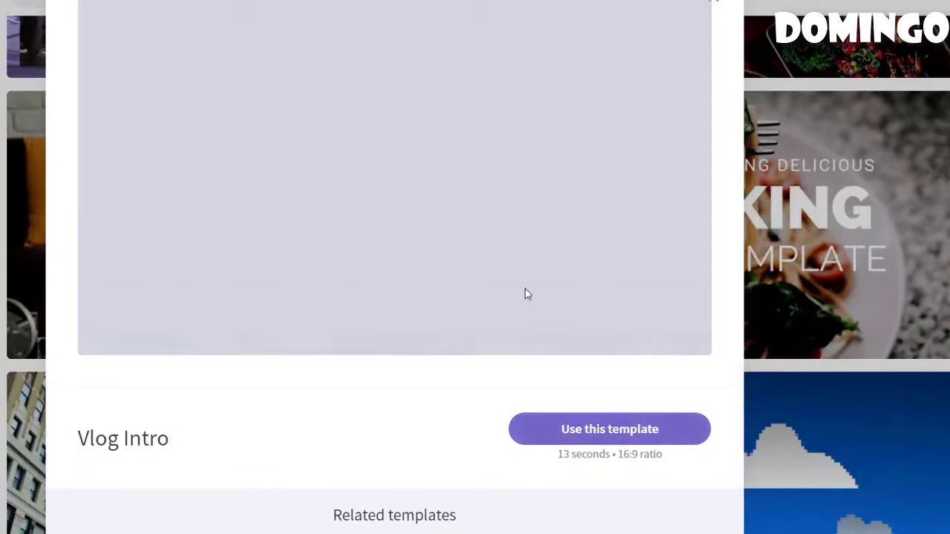
{"action": "left_click", "coordinate": [598, 438]}
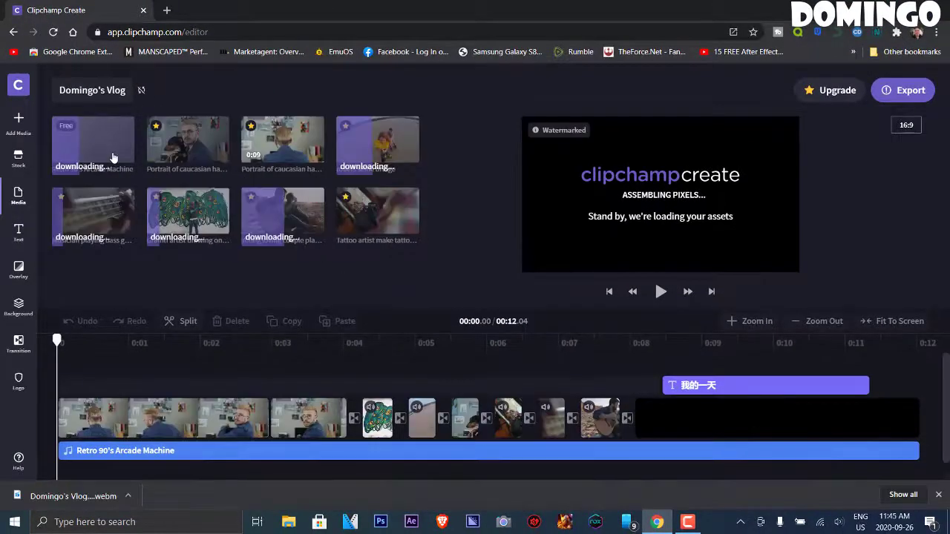
{"action": "mouse_move", "coordinate": [362, 147]}
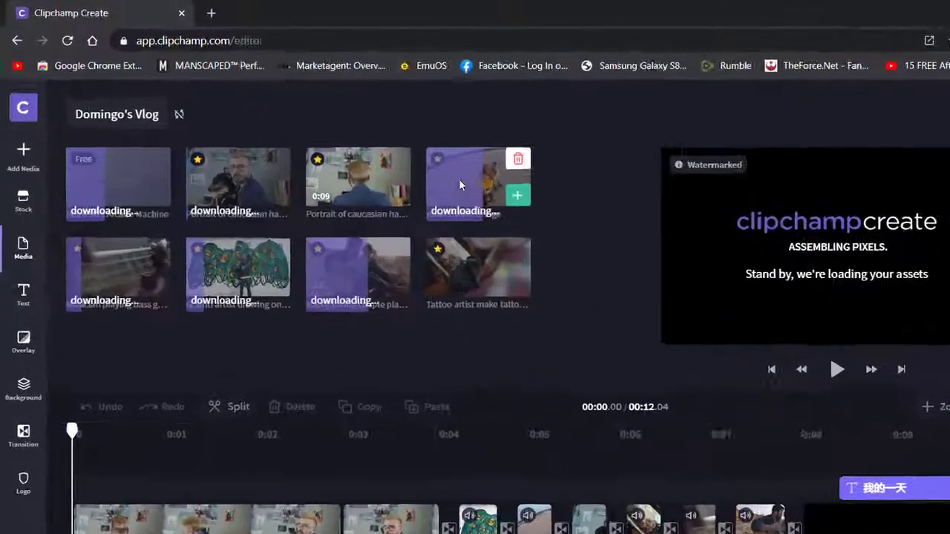
{"action": "left_click", "coordinate": [512, 197]}
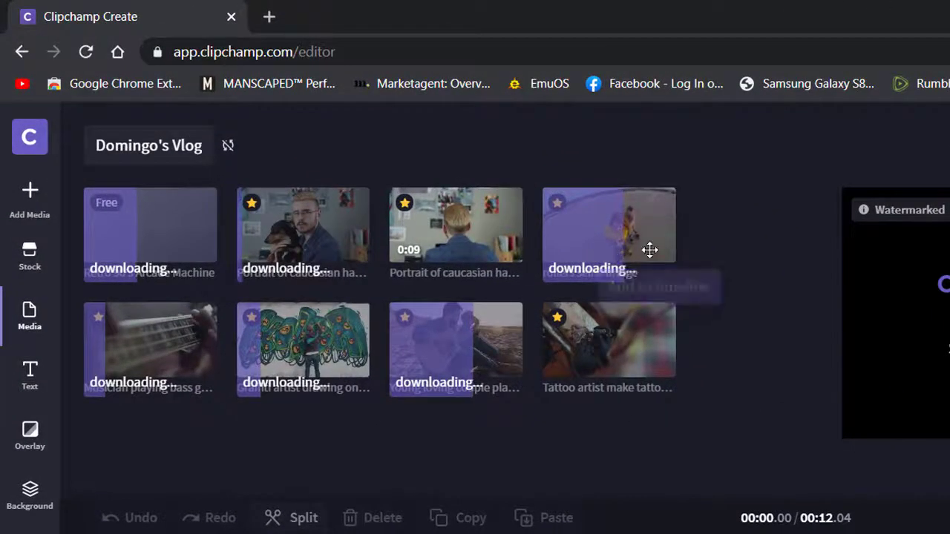
{"action": "mouse_move", "coordinate": [201, 275]}
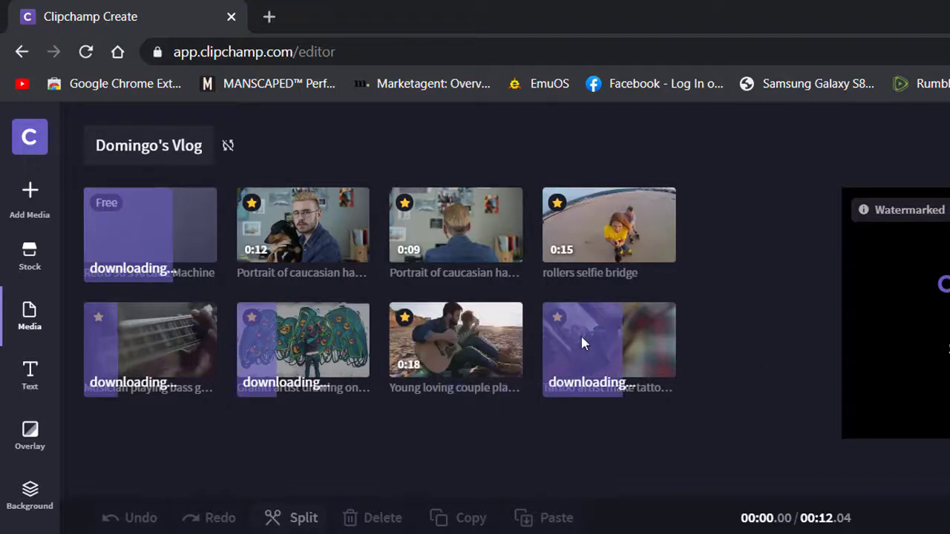
{"action": "mouse_move", "coordinate": [585, 340]}
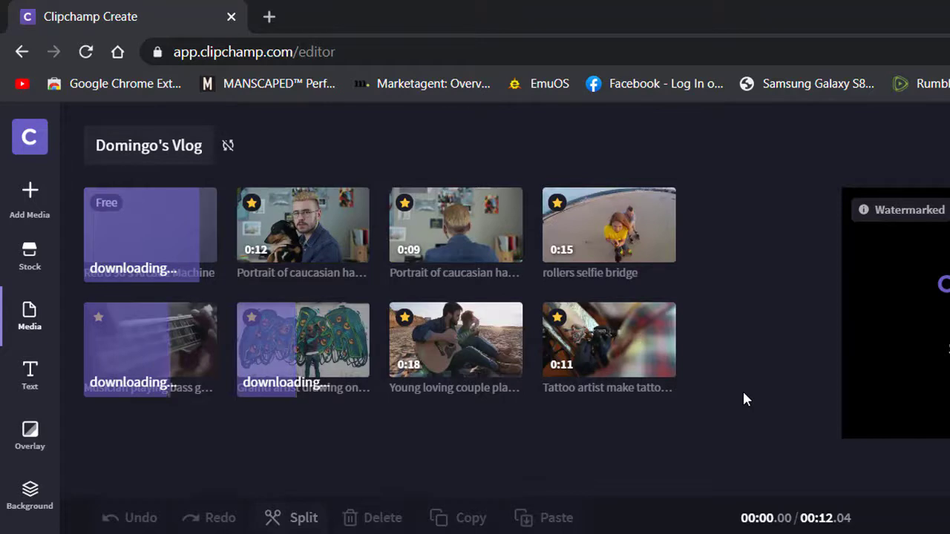
{"action": "mouse_move", "coordinate": [167, 382]}
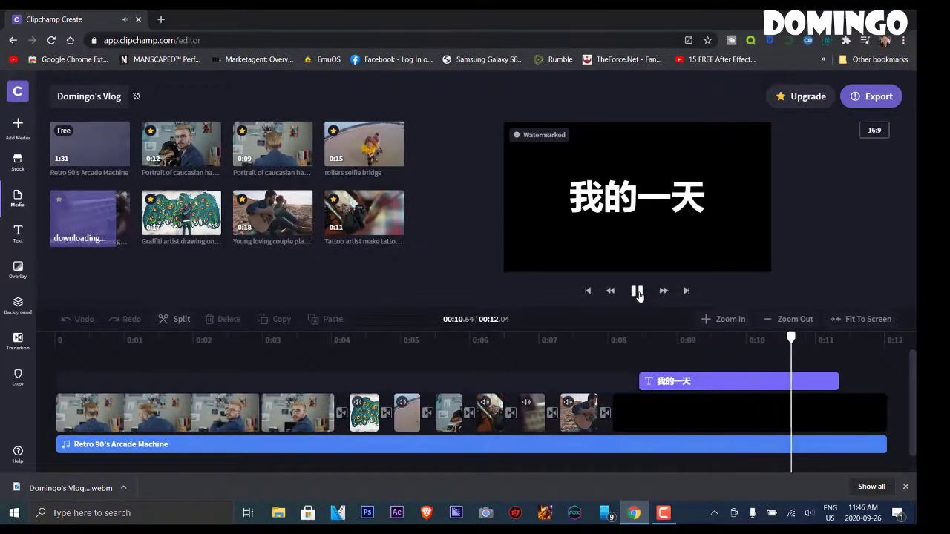
- Pause the preview and move the playhead back to the start of the timeline
{"action": "left_click", "coordinate": [636, 290]}
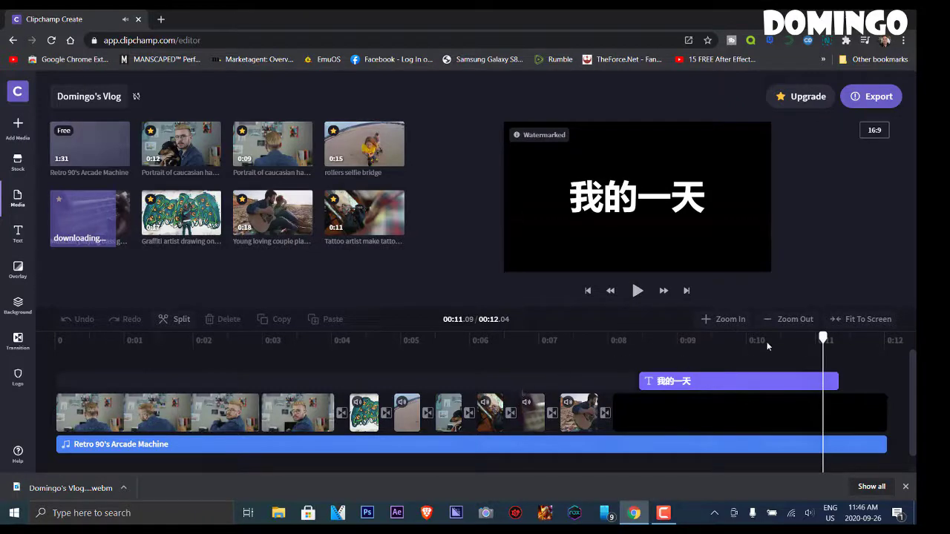
{"action": "left_click_drag", "start_coordinate": [825, 338], "coordinate": [60, 339]}
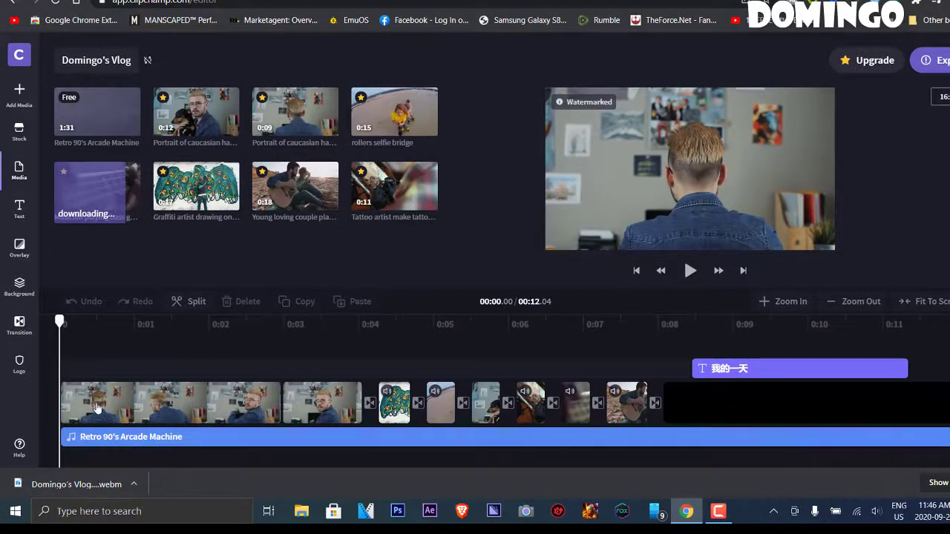
- Select the first video clip on the timeline and go through both editing tips
{"action": "left_click", "coordinate": [98, 408]}
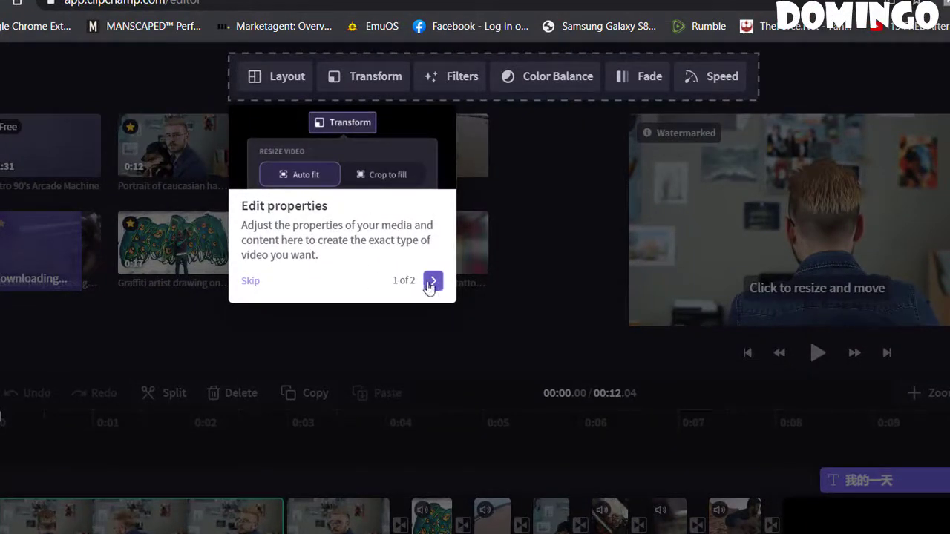
{"action": "left_click", "coordinate": [433, 281]}
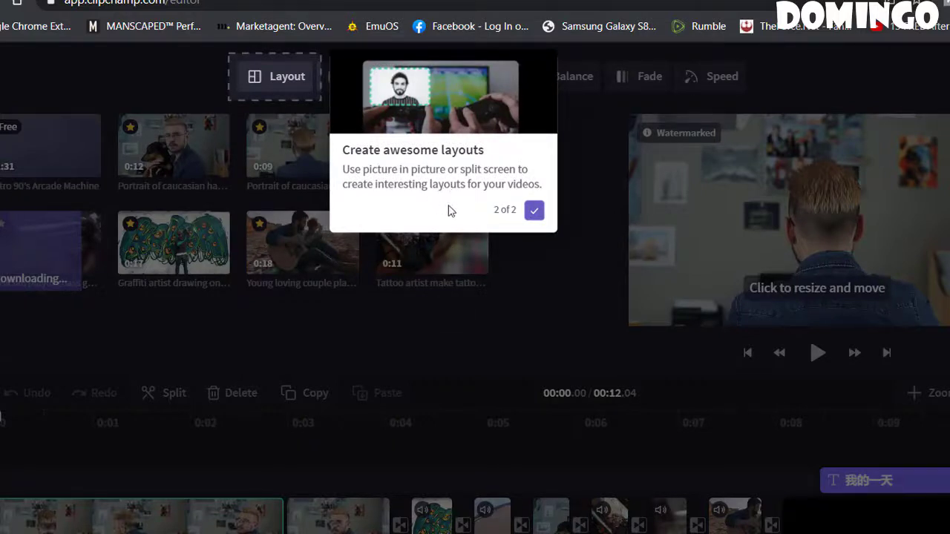
{"action": "left_click", "coordinate": [534, 212]}
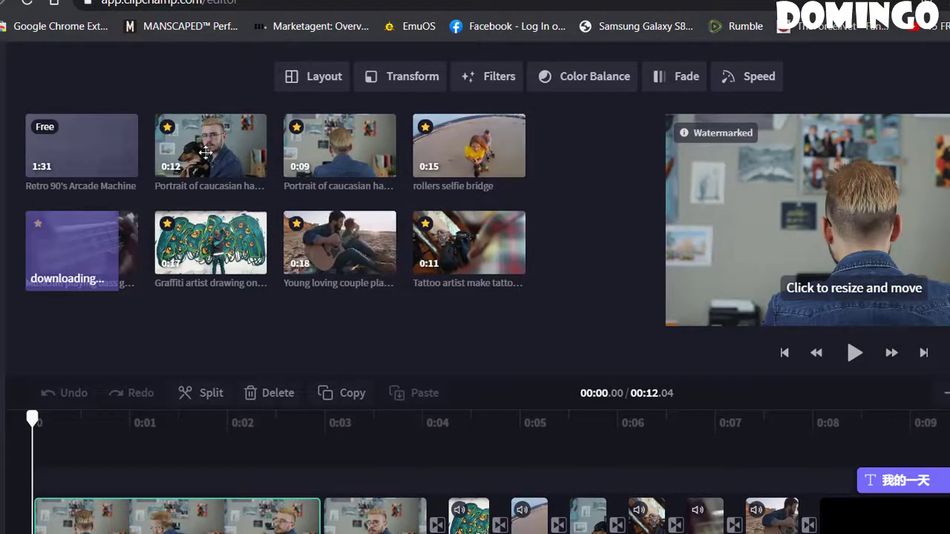
- Delete the clip of the musician playing bass and the 12-second portrait with the dog from the project media
{"action": "mouse_move", "coordinate": [171, 131]}
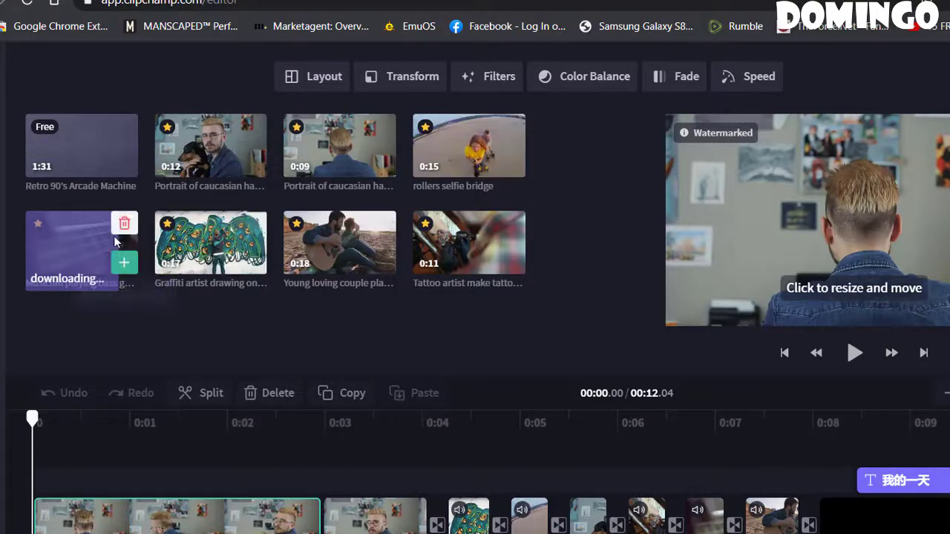
{"action": "left_click", "coordinate": [124, 226]}
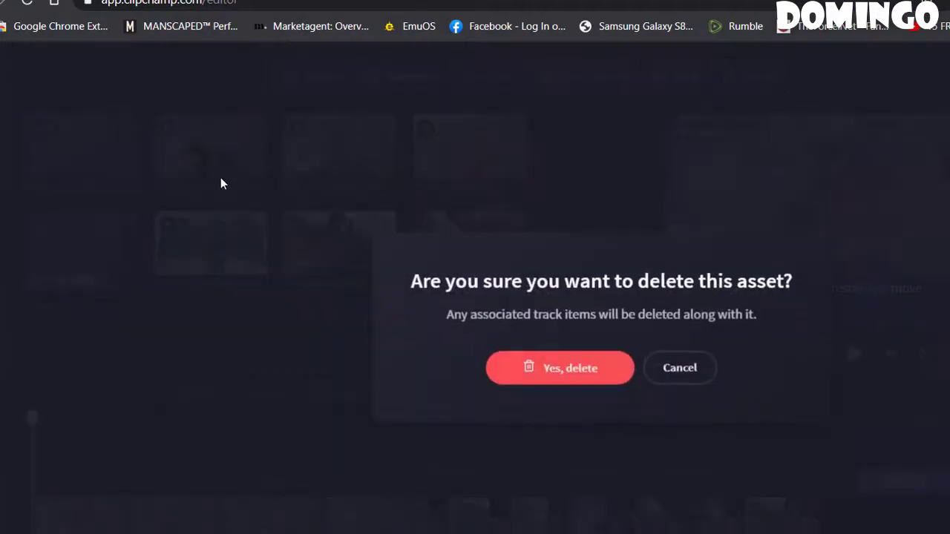
{"action": "left_click", "coordinate": [544, 375]}
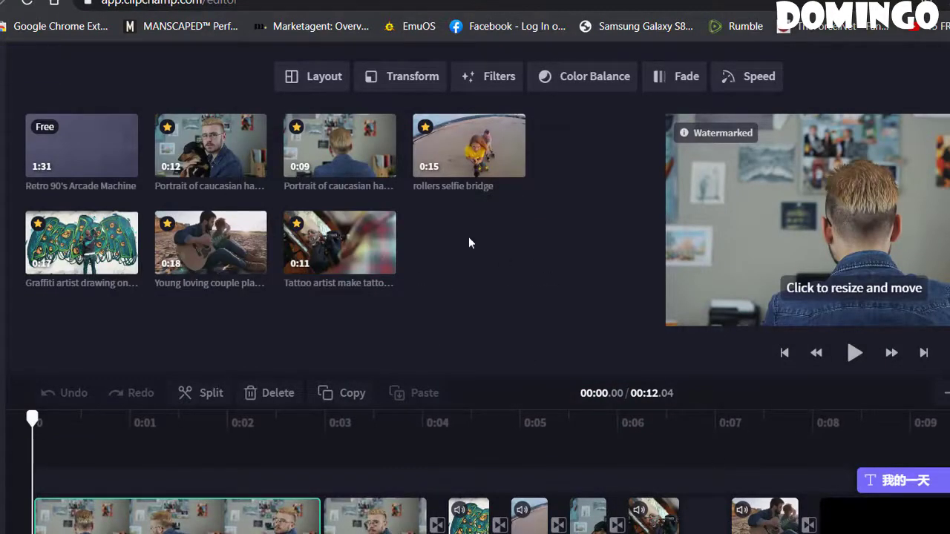
{"action": "left_click", "coordinate": [255, 127]}
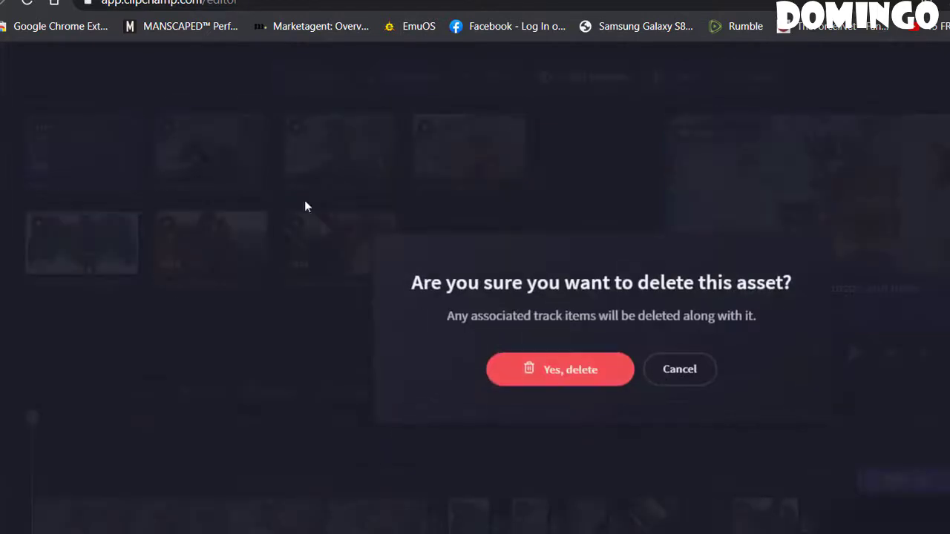
{"action": "left_click", "coordinate": [576, 366]}
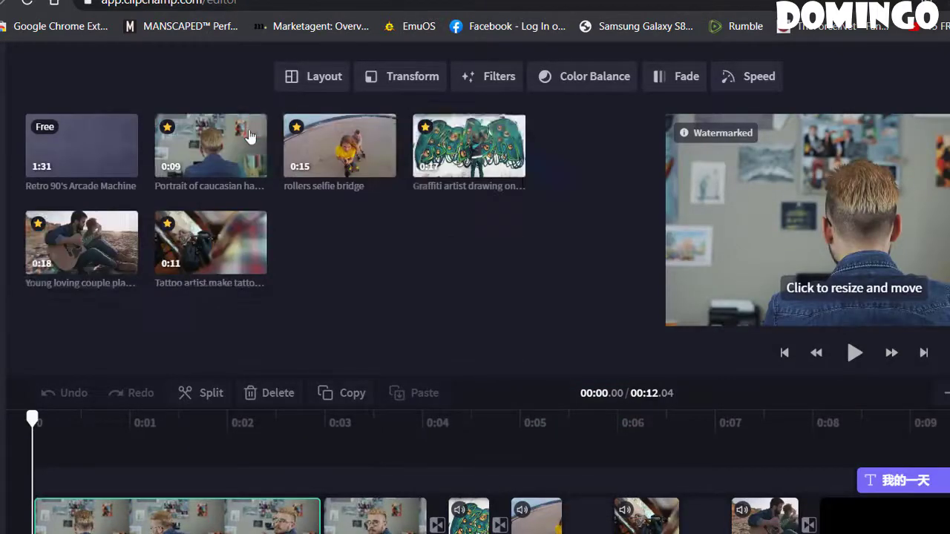
- Delete the 9-second portrait, the rollers selfie bridge and the graffiti artist clips from the project media
{"action": "left_click", "coordinate": [252, 129]}
{"action": "left_click", "coordinate": [546, 368]}
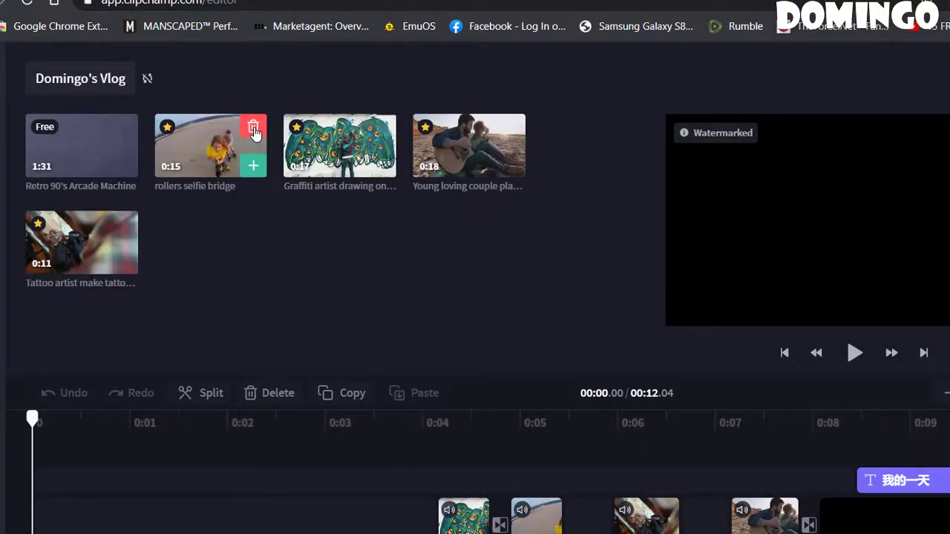
{"action": "left_click", "coordinate": [253, 131]}
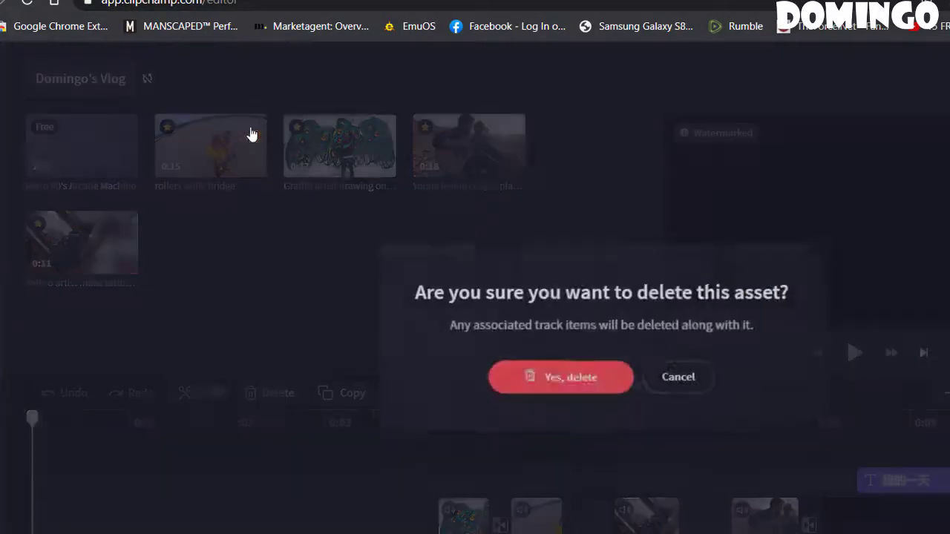
{"action": "left_click", "coordinate": [602, 380]}
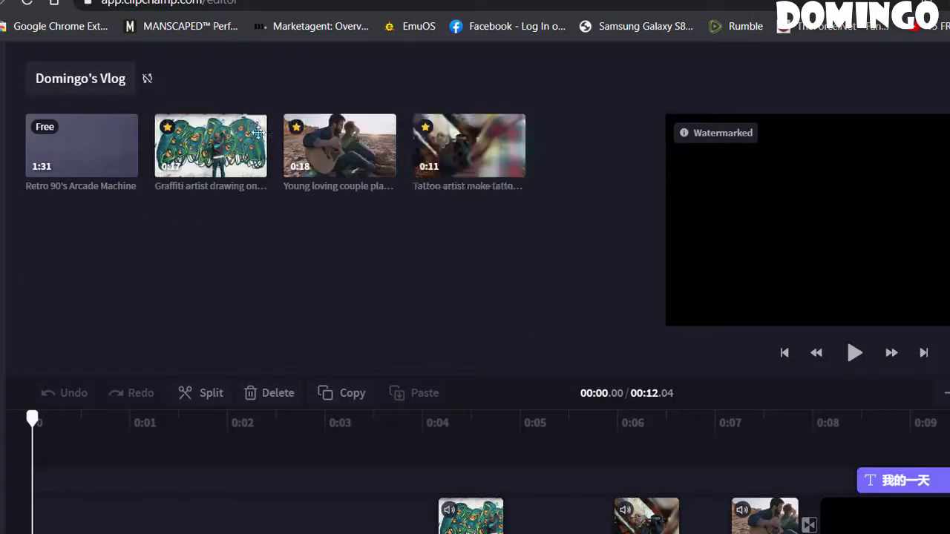
{"action": "left_click", "coordinate": [253, 128]}
{"action": "left_click", "coordinate": [561, 374]}
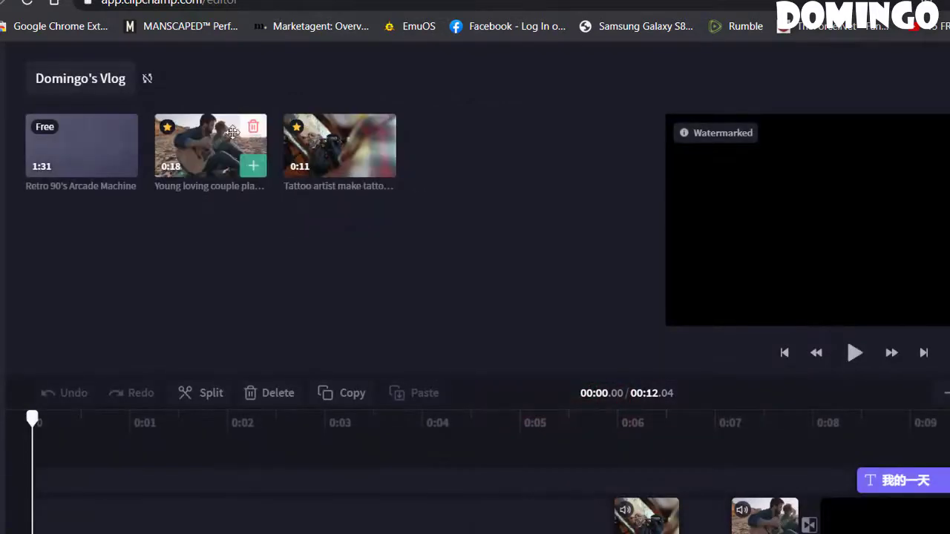
- Delete the clips of the young couple with the guitar and the tattoo artist from the project media
{"action": "left_click", "coordinate": [253, 128]}
{"action": "left_click", "coordinate": [567, 372]}
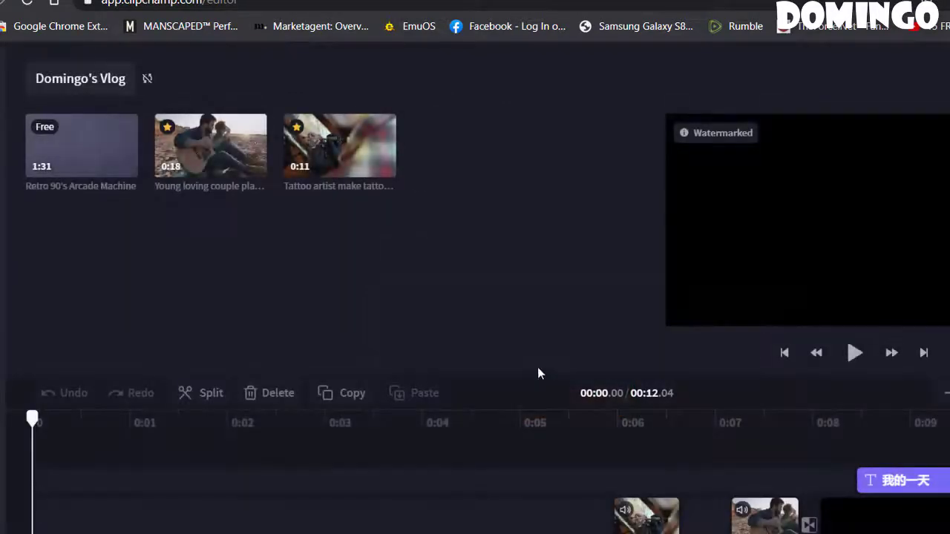
{"action": "left_click", "coordinate": [253, 128]}
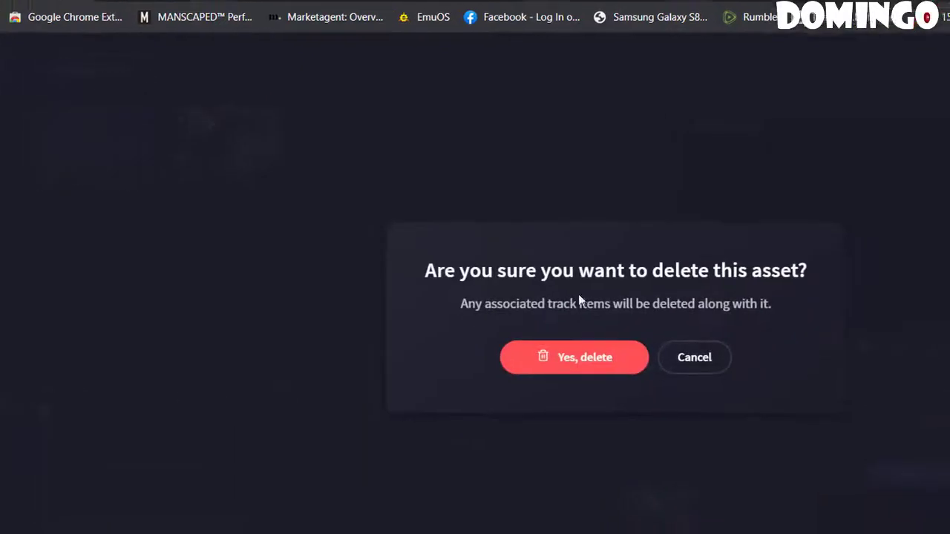
{"action": "left_click", "coordinate": [559, 373]}
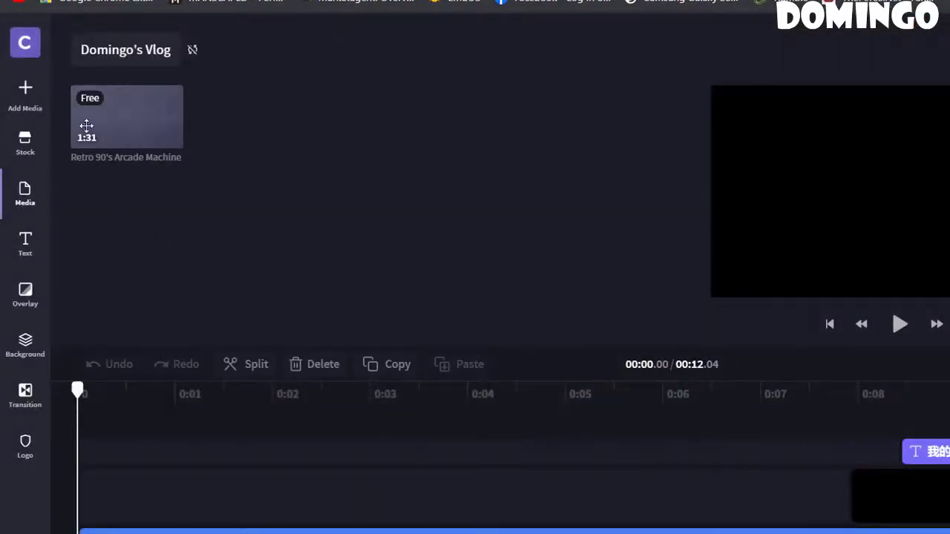
- Move the 我的一天 title to the start of the timeline and preview it from the beginning
{"action": "mouse_move", "coordinate": [87, 135]}
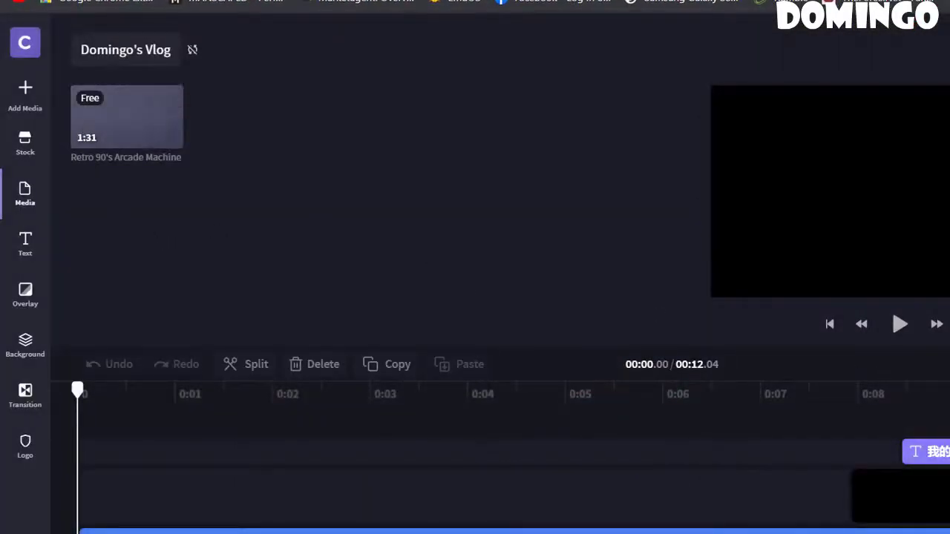
{"action": "left_click_drag", "start_coordinate": [920, 451], "coordinate": [154, 478]}
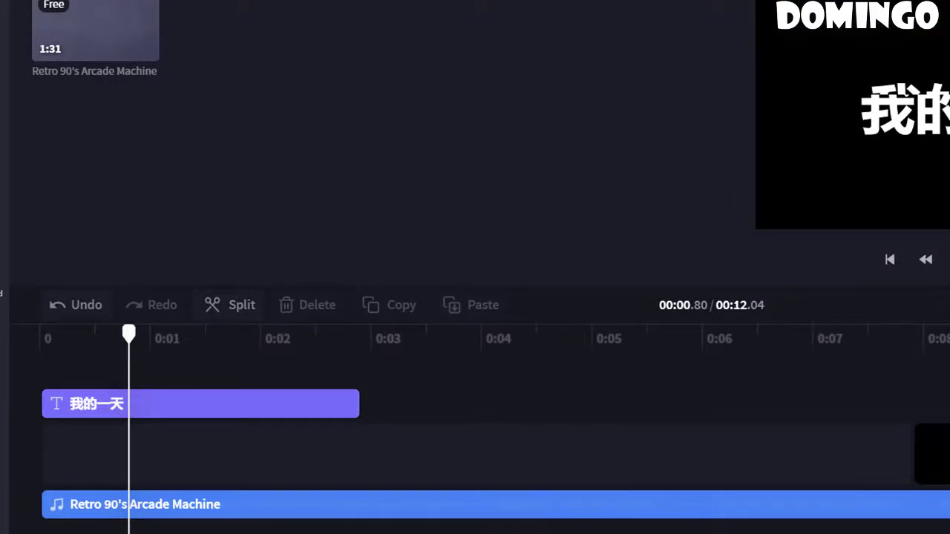
{"action": "left_click", "coordinate": [926, 260]}
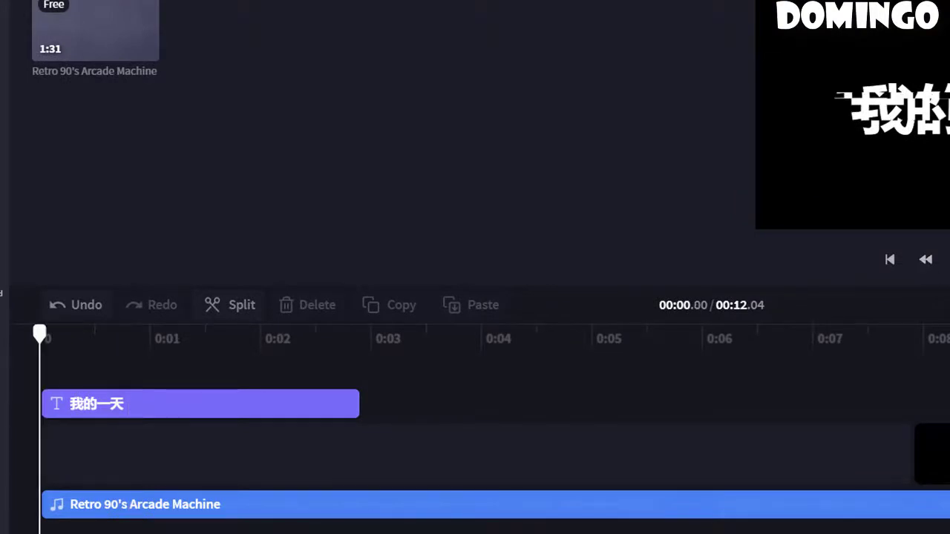
{"action": "left_click", "coordinate": [949, 260]}
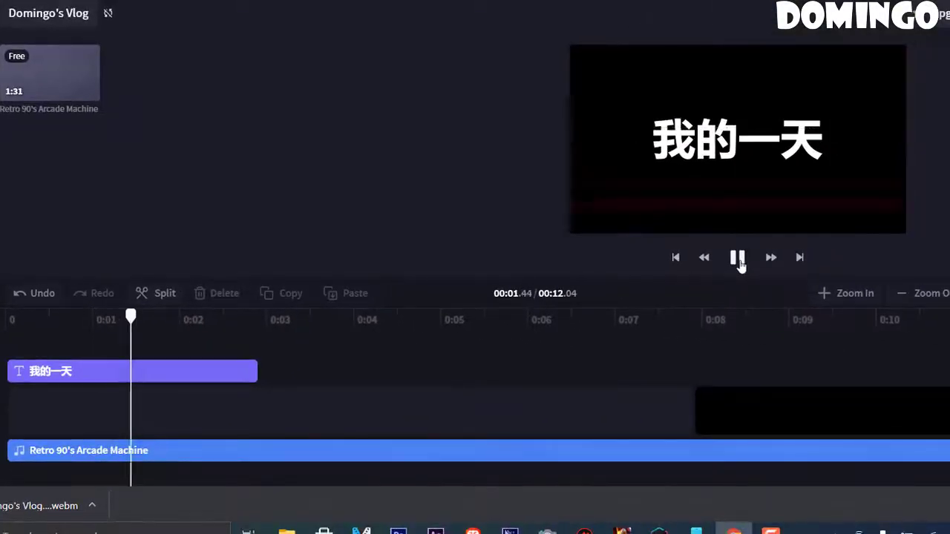
{"action": "left_click", "coordinate": [739, 263]}
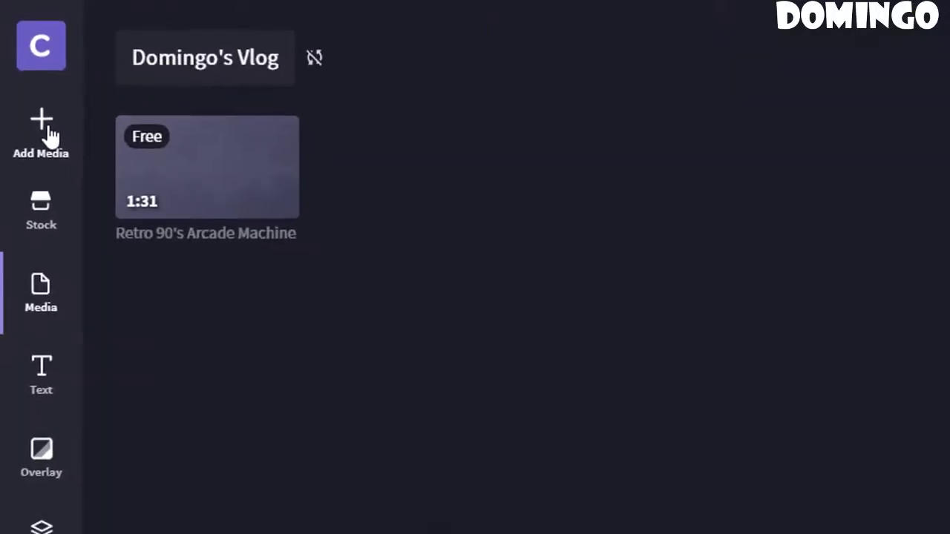
- Look at the option for importing media from a phone and close its QR code
{"action": "left_click", "coordinate": [49, 135]}
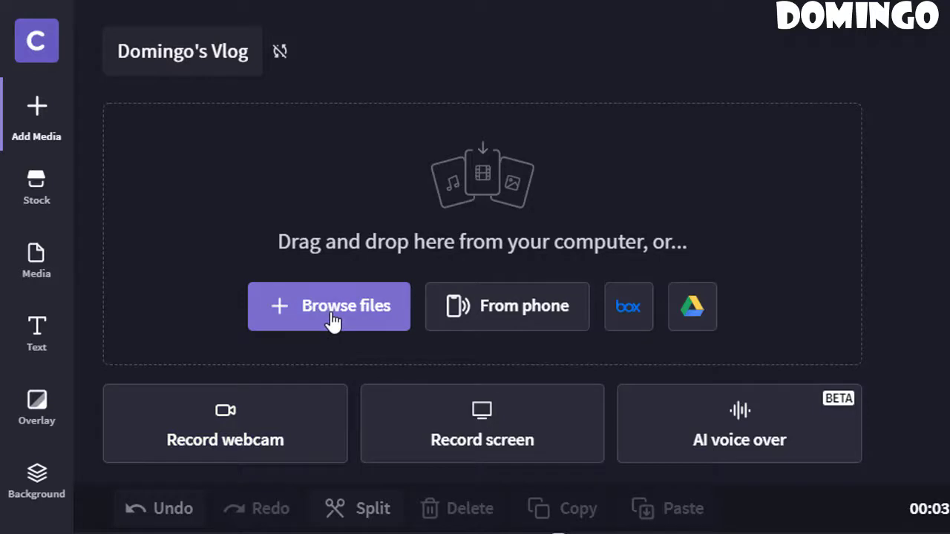
{"action": "left_click", "coordinate": [498, 315]}
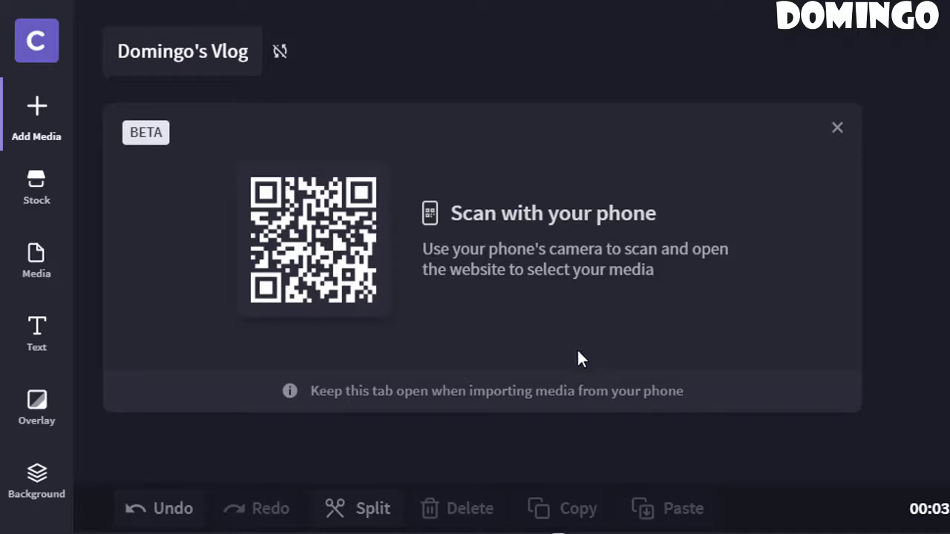
{"action": "left_click", "coordinate": [837, 128]}
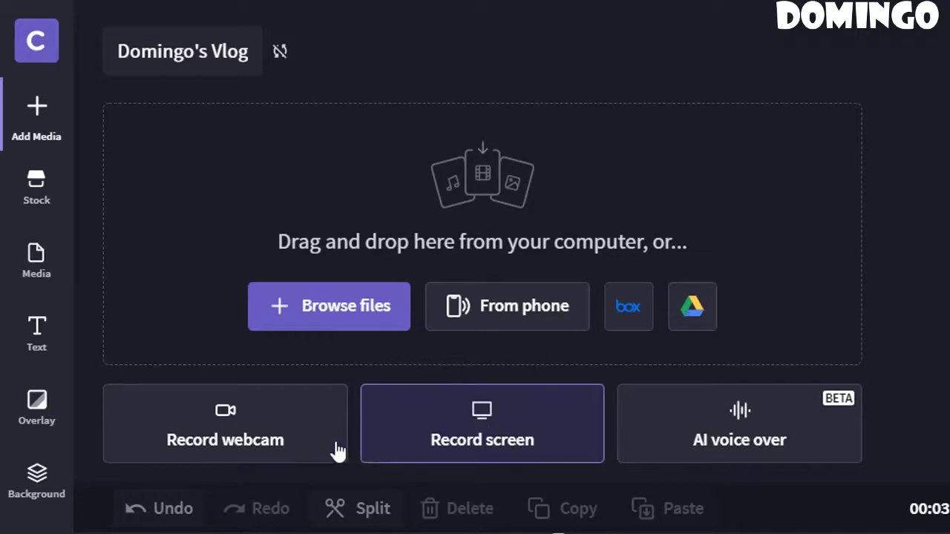
- Record a webcam clip about 6 seconds long and add it to the project
{"action": "left_click", "coordinate": [275, 448]}
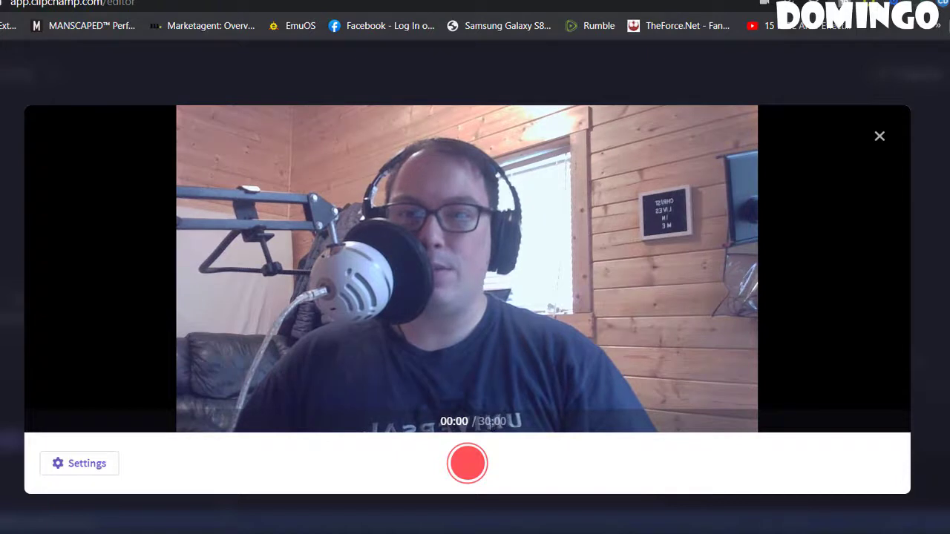
{"action": "left_click", "coordinate": [467, 472]}
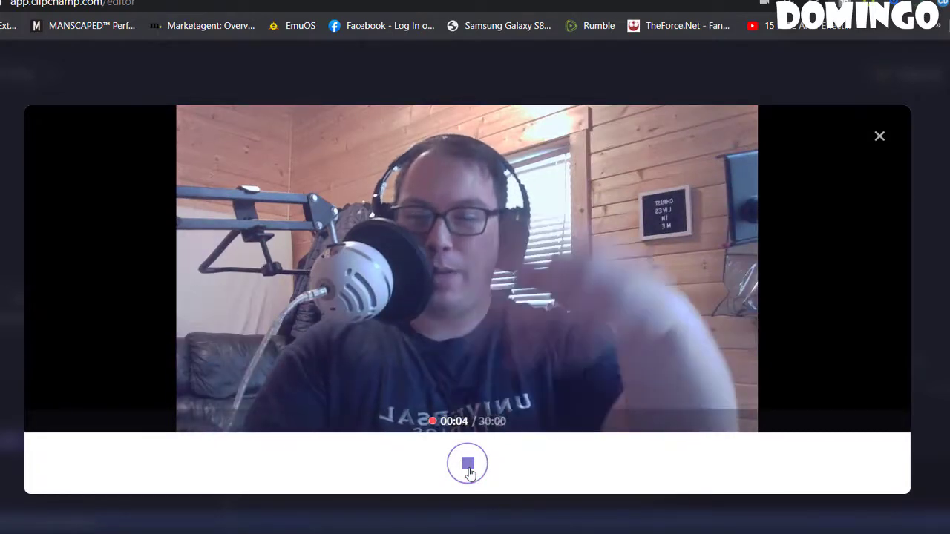
{"action": "left_click", "coordinate": [468, 464]}
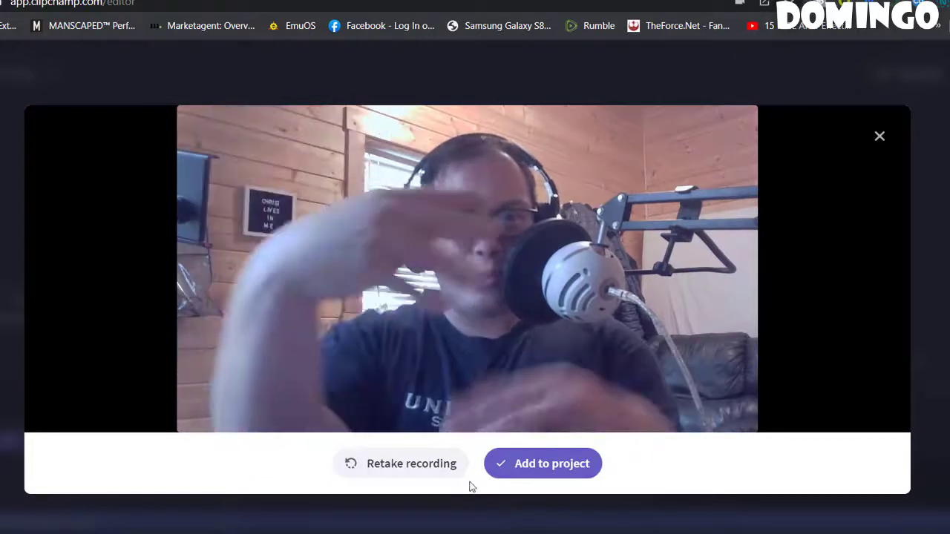
{"action": "left_click", "coordinate": [546, 468]}
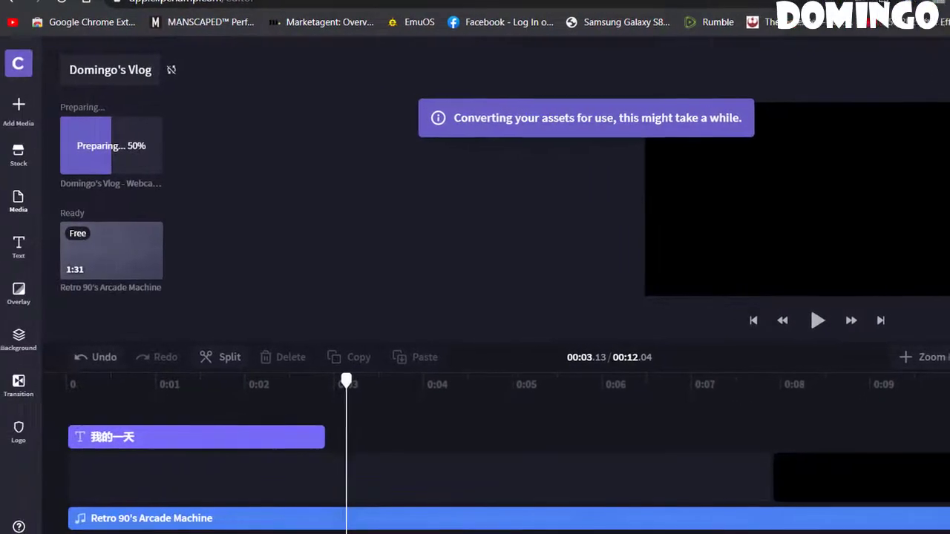
- Place the webcam clip on its own timeline track, starting right after the title
{"action": "mouse_move", "coordinate": [128, 152]}
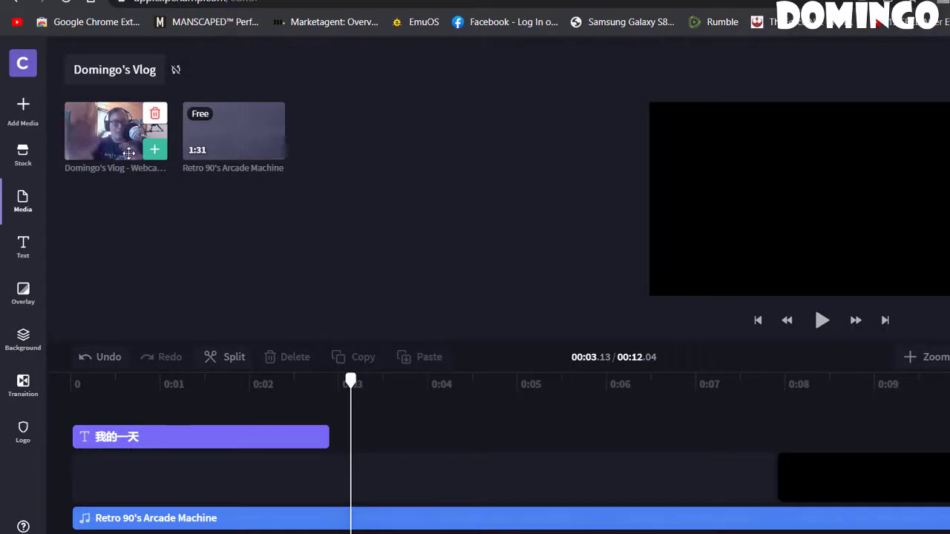
{"action": "left_click_drag", "start_coordinate": [124, 150], "coordinate": [383, 474]}
{"action": "left_click_drag", "start_coordinate": [299, 424], "coordinate": [432, 479]}
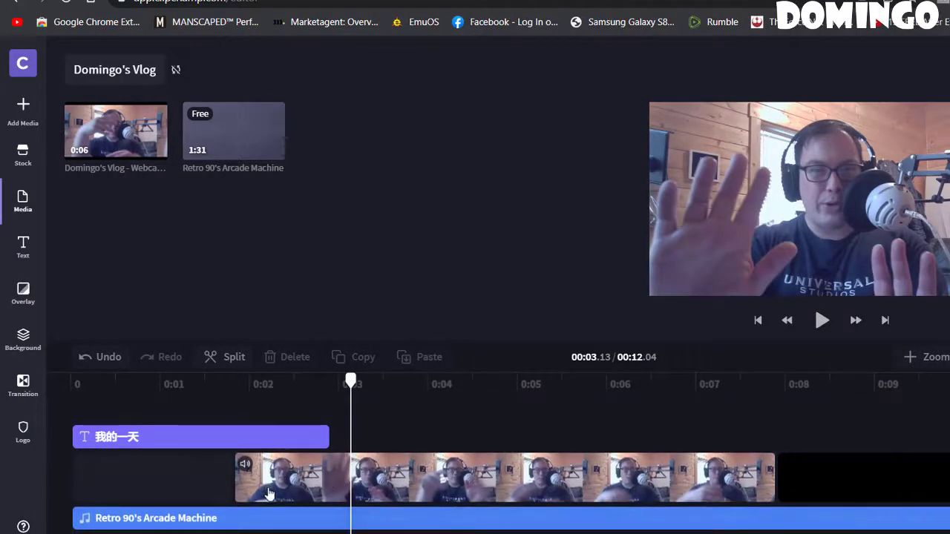
{"action": "left_click_drag", "start_coordinate": [269, 494], "coordinate": [804, 438]}
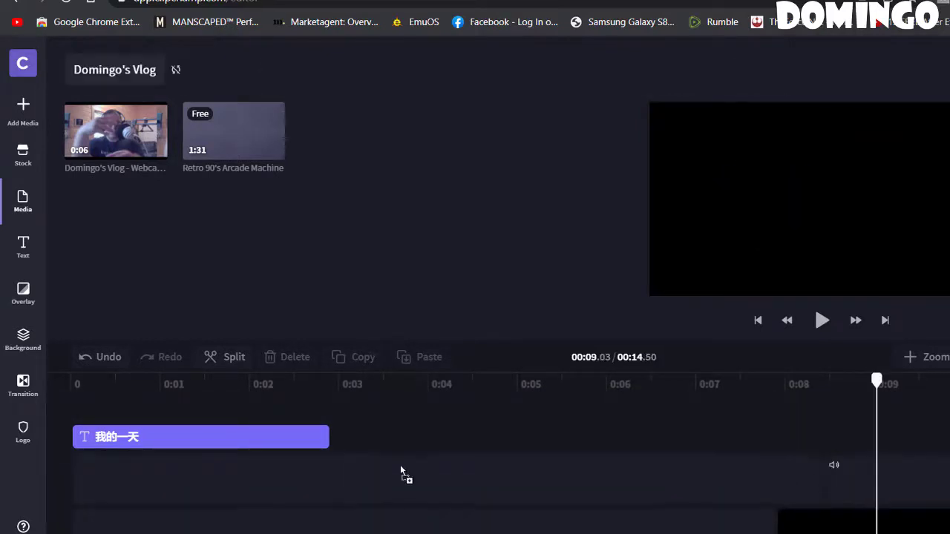
{"action": "left_click_drag", "start_coordinate": [401, 472], "coordinate": [351, 503]}
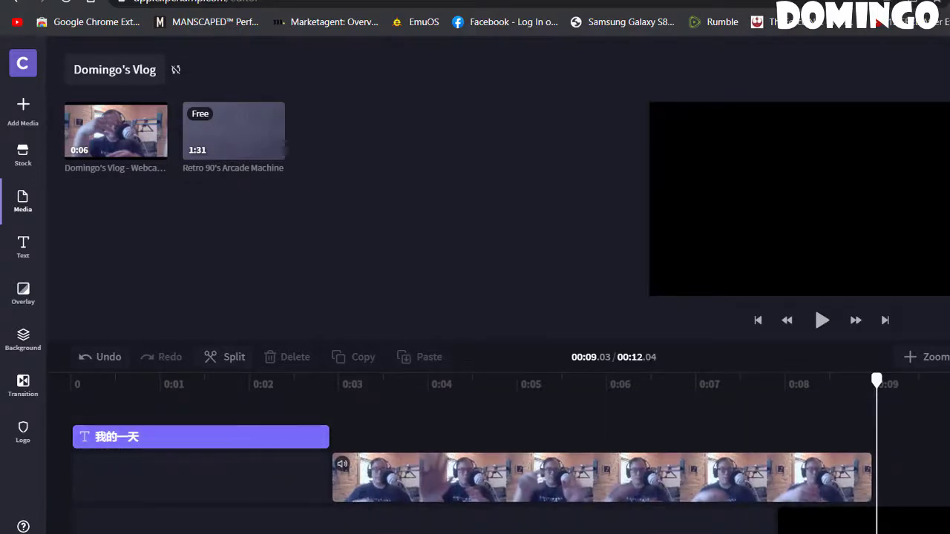
- Split the Retro 90's Arcade Machine music at about 0:09, where the webcam clip ends, and delete the remainder
{"action": "scroll", "coordinate": [475, 464], "scroll_direction": "down", "scroll_amount": 2}
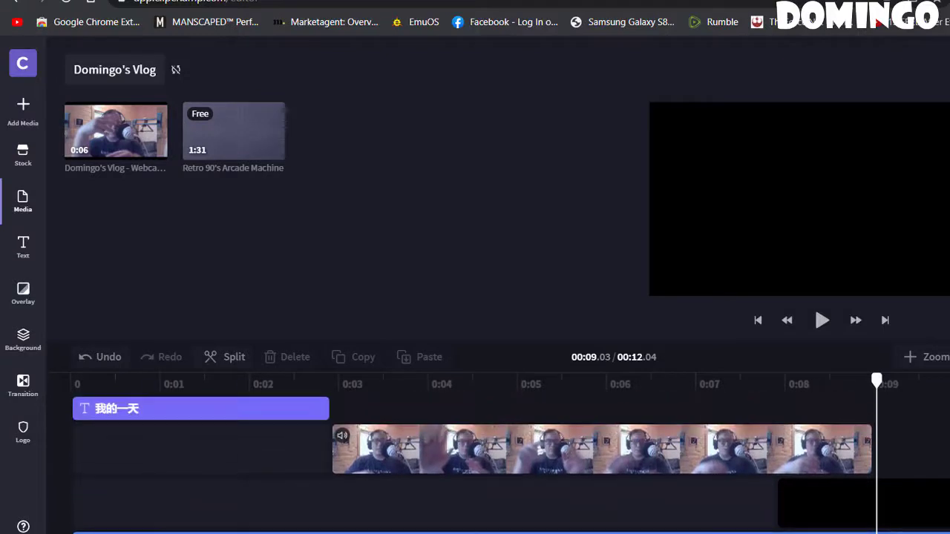
{"action": "scroll", "coordinate": [475, 464], "scroll_direction": "up", "scroll_amount": 2}
{"action": "scroll", "coordinate": [474, 463], "scroll_direction": "down", "scroll_amount": 2}
{"action": "left_click", "coordinate": [873, 519]}
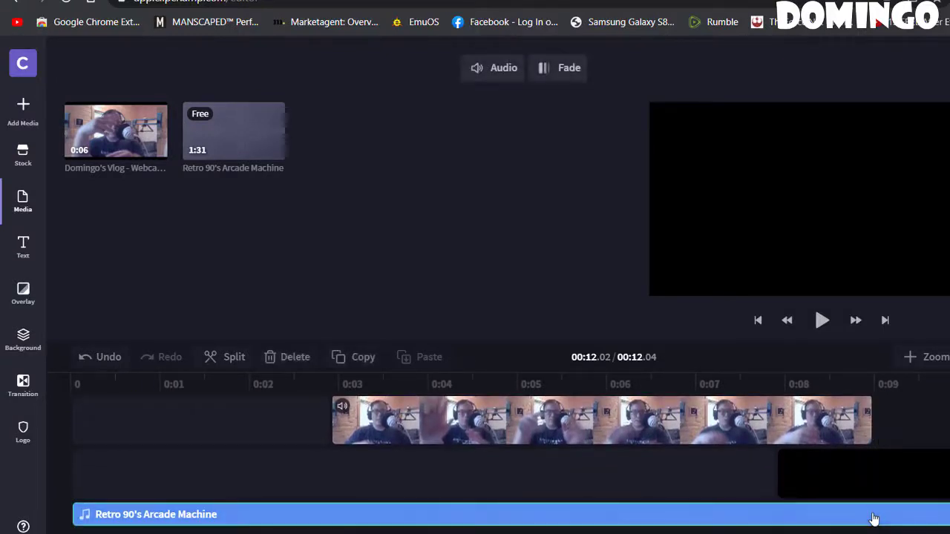
{"action": "left_click_drag", "start_coordinate": [945, 383], "coordinate": [880, 384]}
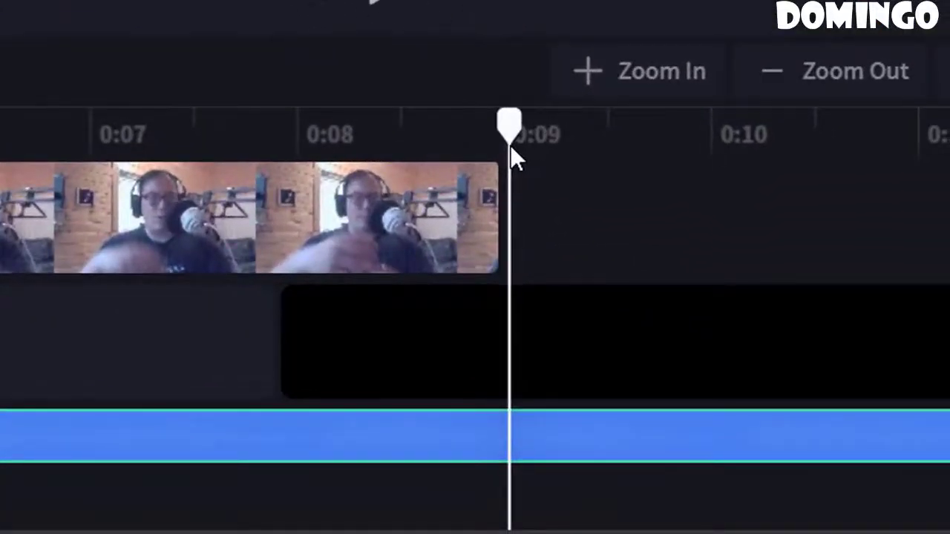
{"action": "key", "text": "s"}
{"action": "left_click", "coordinate": [633, 445]}
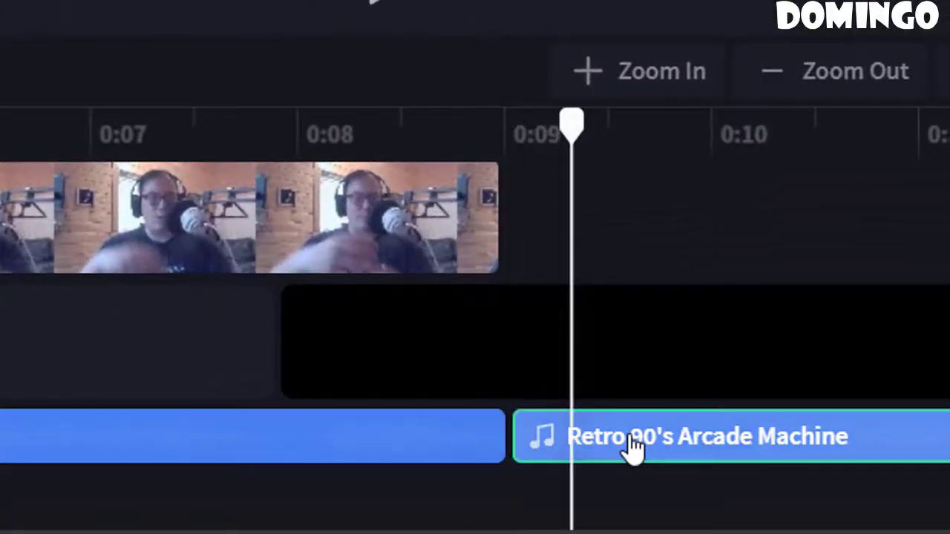
{"action": "key", "text": "Delete"}
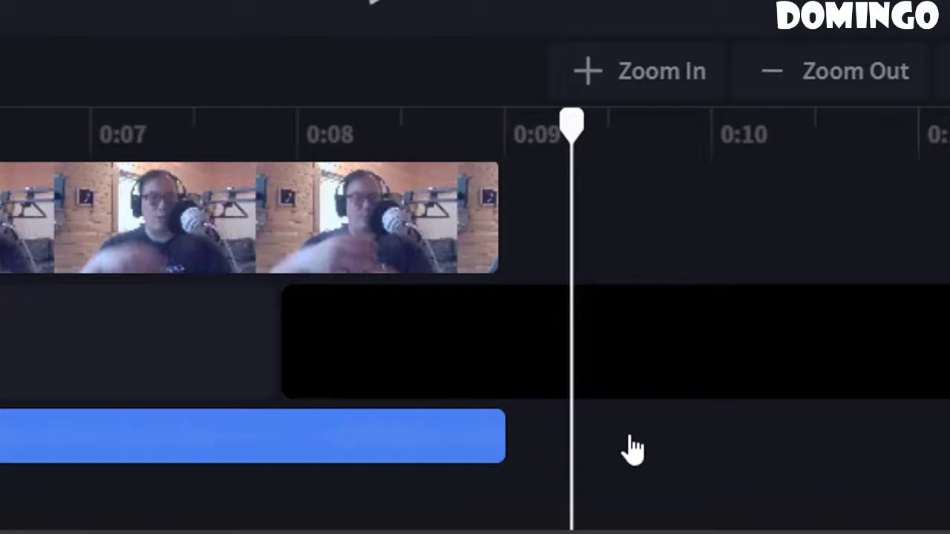
- Move the webcam clip to the start of the timeline and trim the music to end with it
{"action": "left_click_drag", "start_coordinate": [564, 129], "coordinate": [497, 130]}
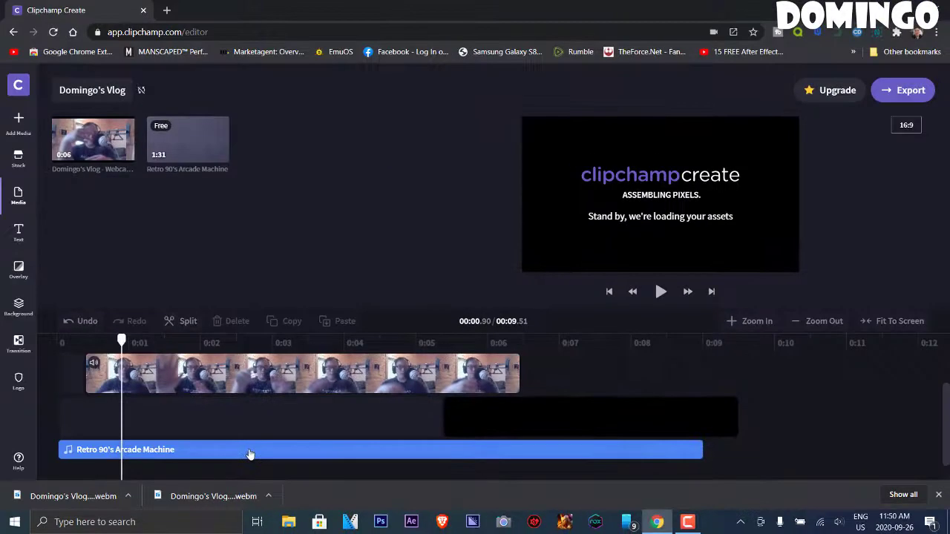
{"action": "left_click_drag", "start_coordinate": [249, 453], "coordinate": [275, 445]}
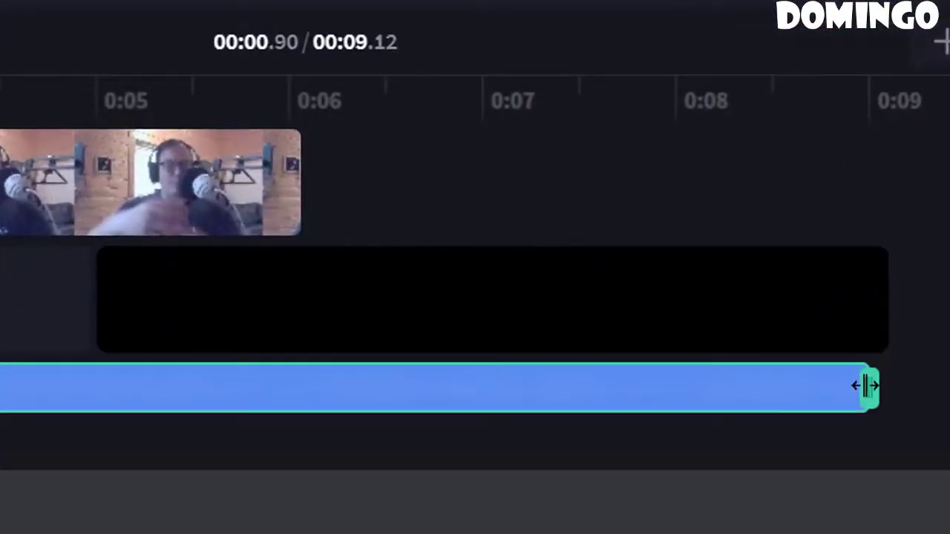
{"action": "left_click_drag", "start_coordinate": [865, 385], "coordinate": [300, 384]}
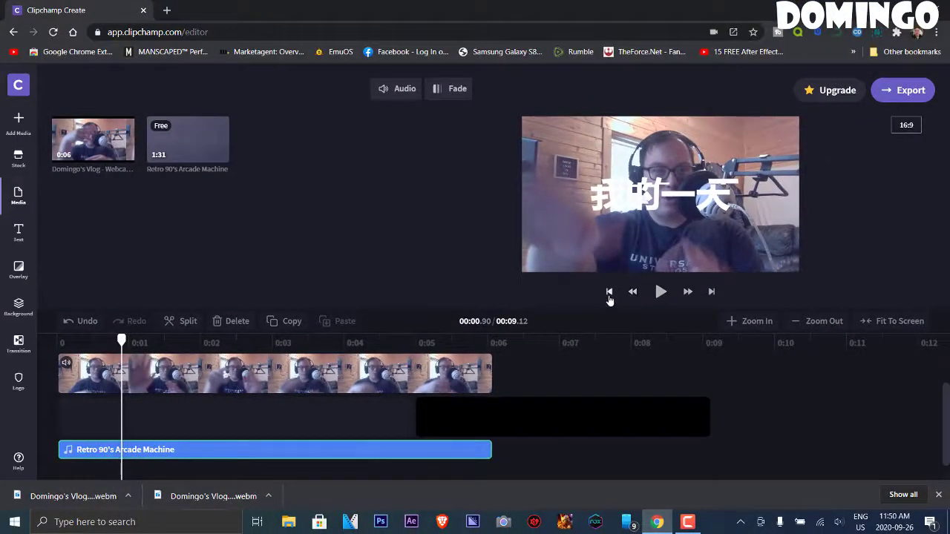
- Play the edited video from the start and pause it after the webcam clip ends
{"action": "left_click", "coordinate": [608, 294]}
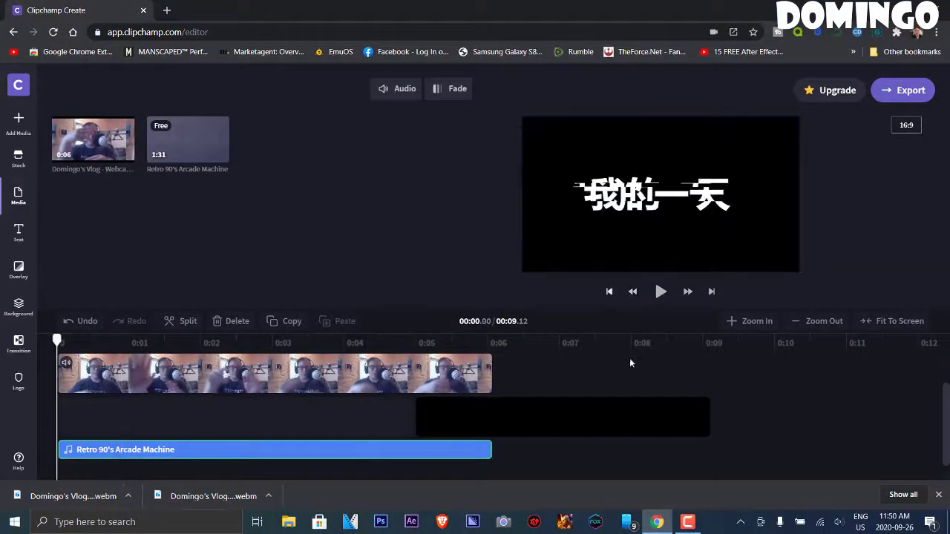
{"action": "left_click", "coordinate": [658, 292]}
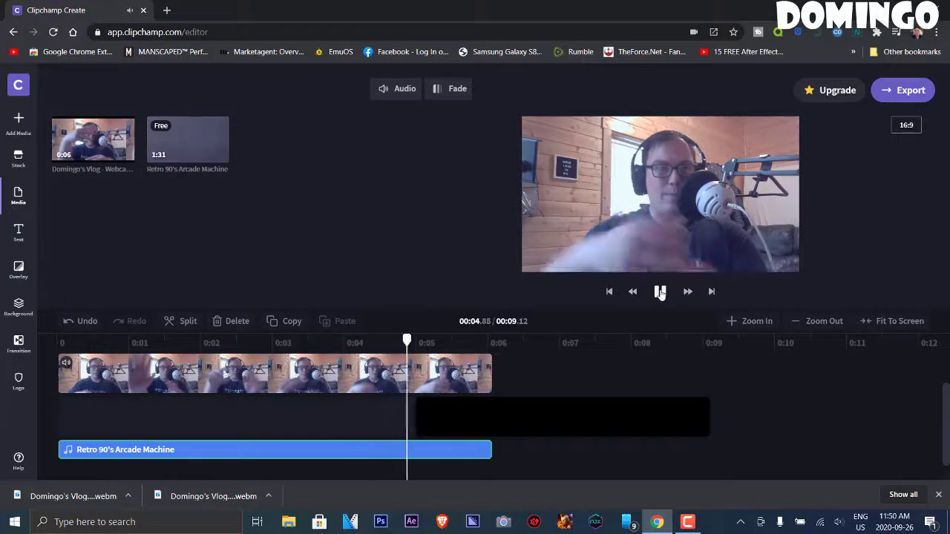
{"action": "left_click", "coordinate": [659, 292]}
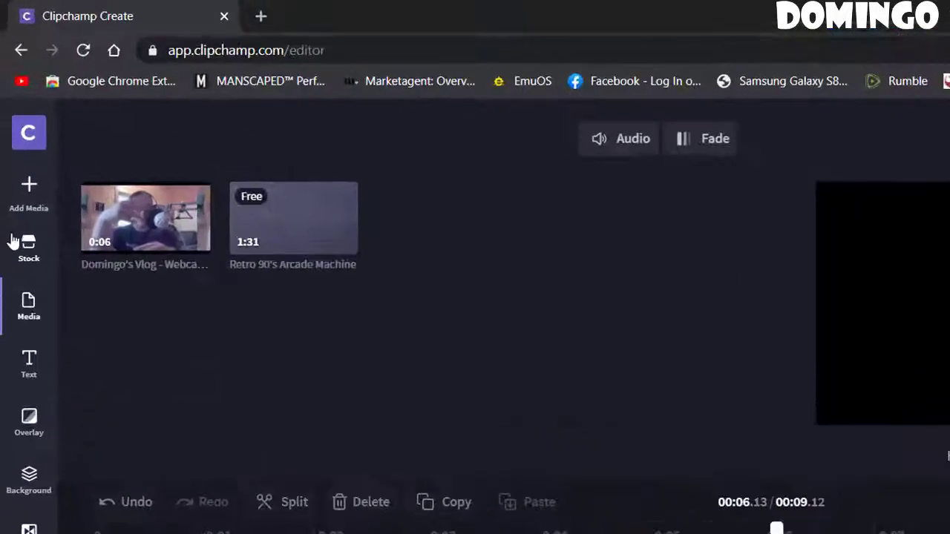
- Import the ACX Sample audio file from the computer's Music folder into the project media
{"action": "left_click", "coordinate": [40, 231]}
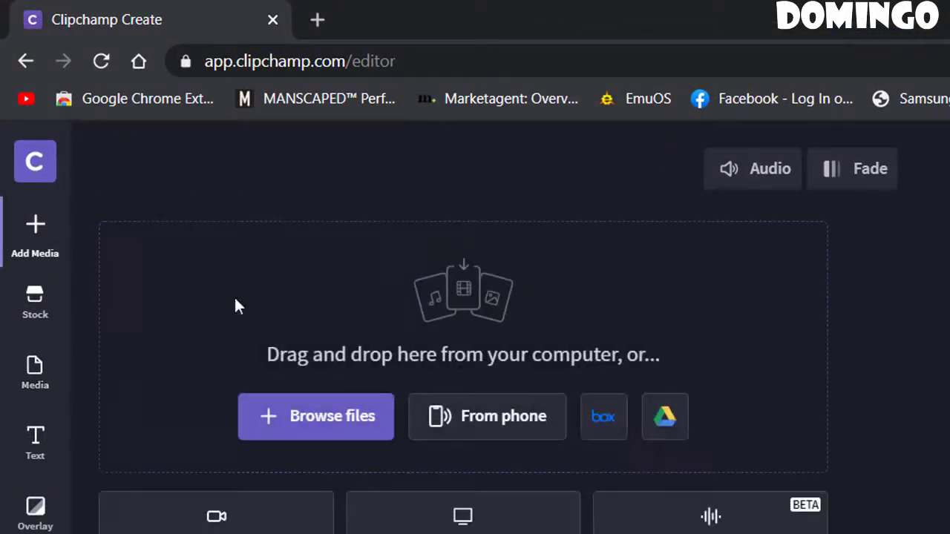
{"action": "left_click", "coordinate": [310, 424]}
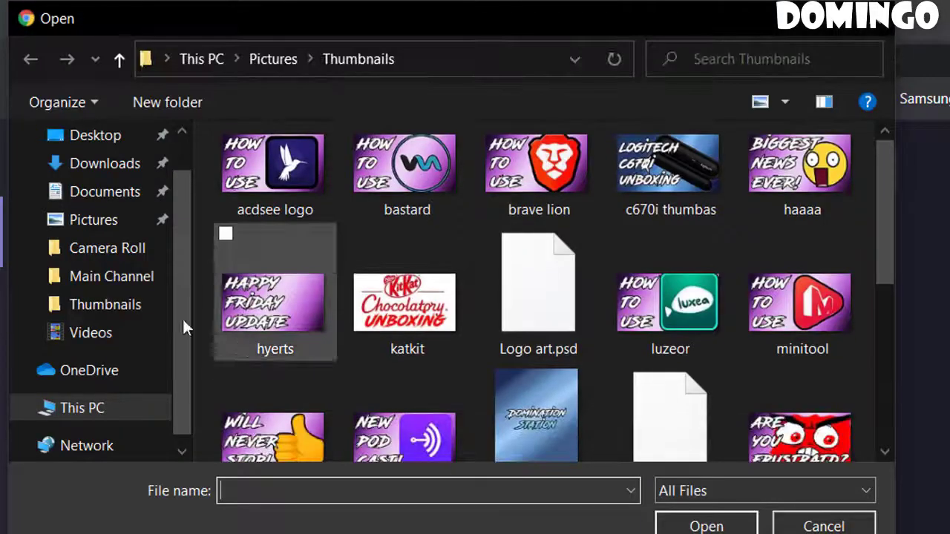
{"action": "scroll", "coordinate": [177, 260], "scroll_direction": "up", "scroll_amount": 2}
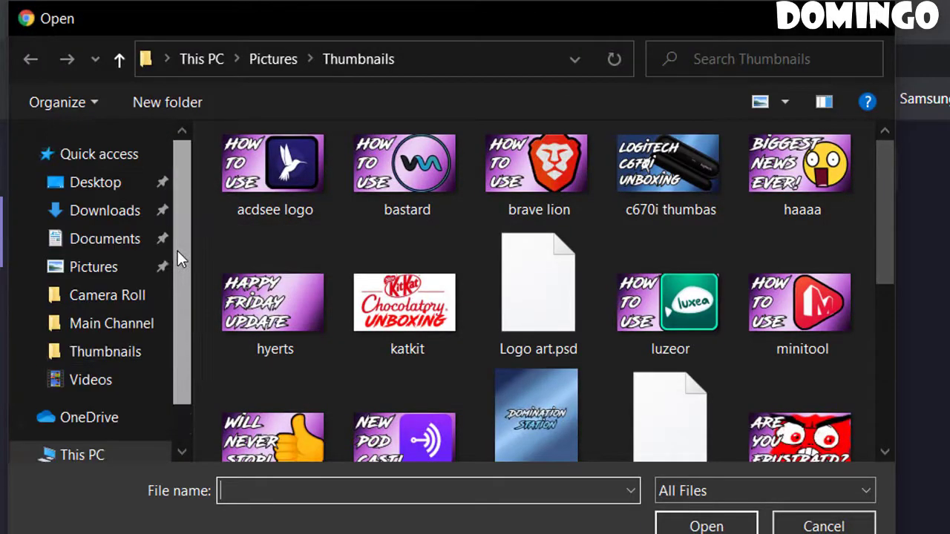
{"action": "left_click", "coordinate": [87, 383]}
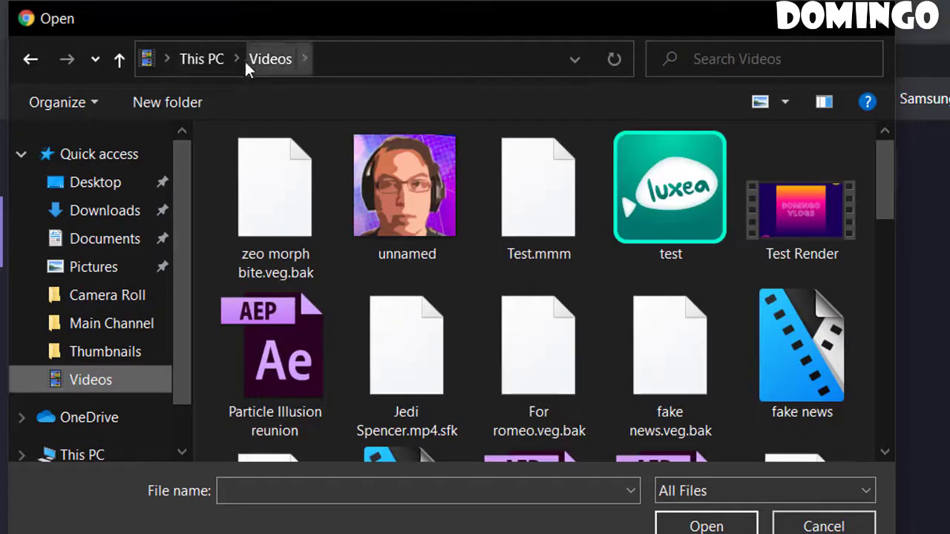
{"action": "left_click", "coordinate": [213, 60]}
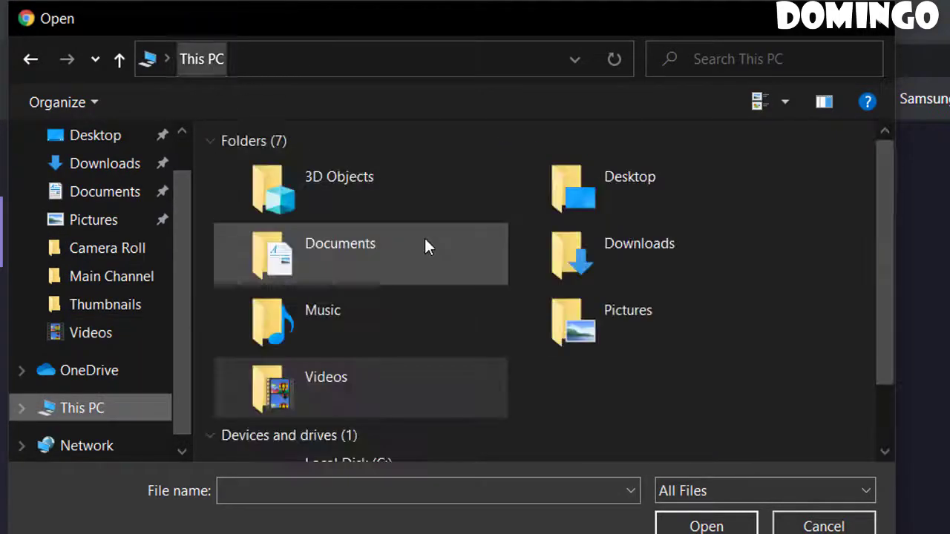
{"action": "double_click", "coordinate": [320, 326]}
{"action": "left_click", "coordinate": [265, 228]}
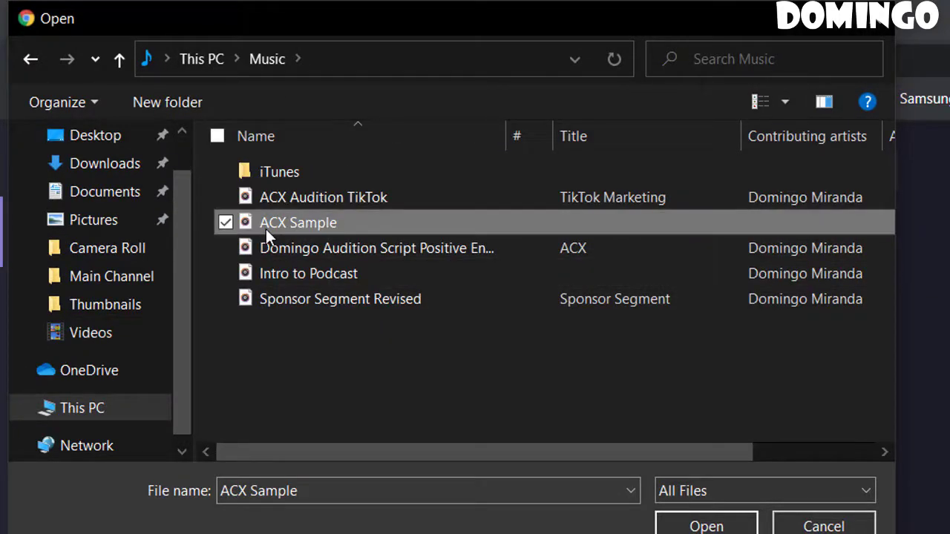
{"action": "left_click", "coordinate": [723, 525]}
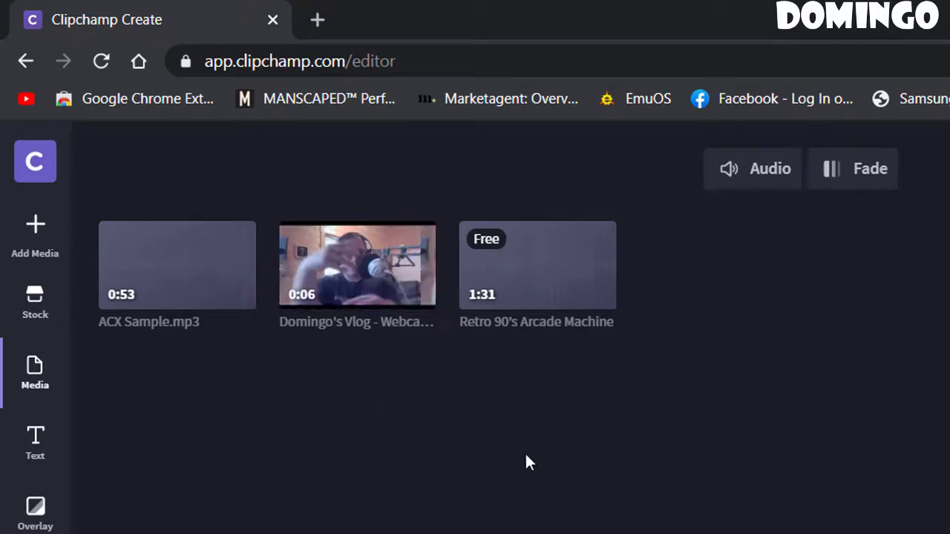
- Place ACX Sample.mp3 at the start of the timeline beneath the webcam clip and play the opening seconds
{"action": "left_click_drag", "start_coordinate": [170, 305], "coordinate": [72, 414]}
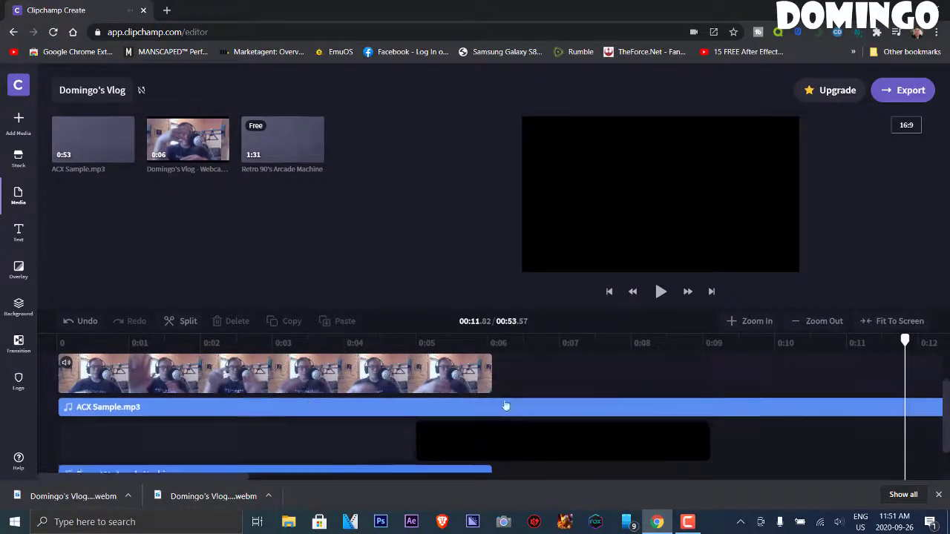
{"action": "left_click", "coordinate": [632, 293]}
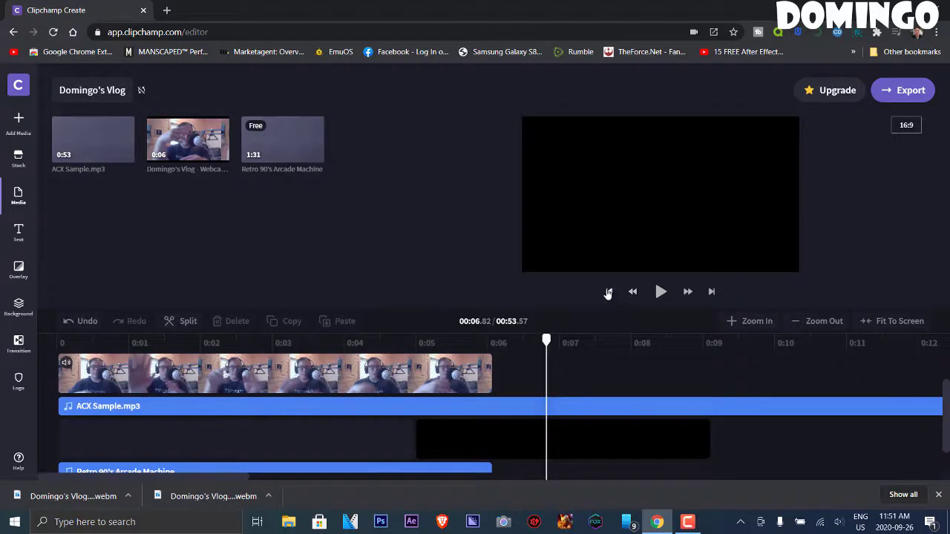
{"action": "left_click", "coordinate": [609, 293]}
{"action": "left_click", "coordinate": [660, 292]}
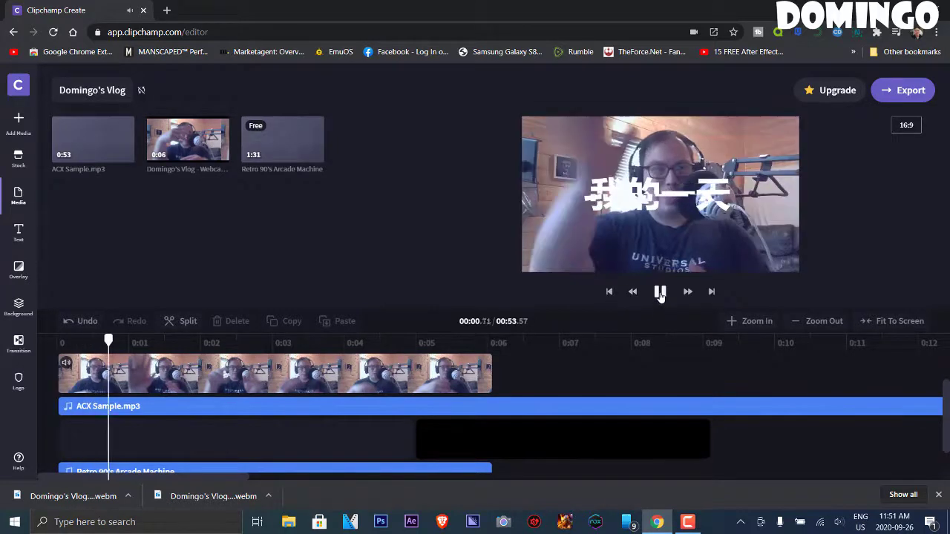
{"action": "left_click", "coordinate": [659, 292]}
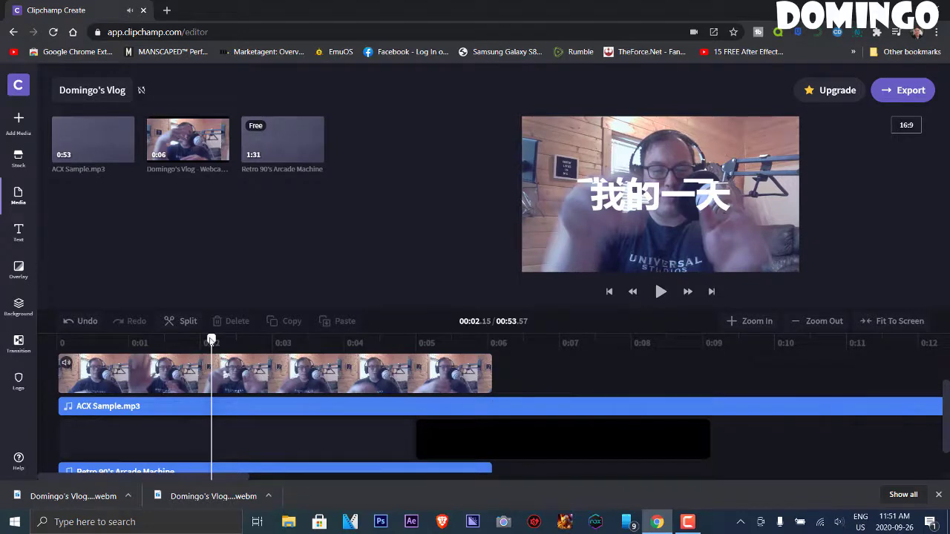
- Split ACX Sample.mp3 at about 0:06, just after the webcam clip ends, and delete the remainder
{"action": "left_click_drag", "start_coordinate": [212, 339], "coordinate": [497, 342]}
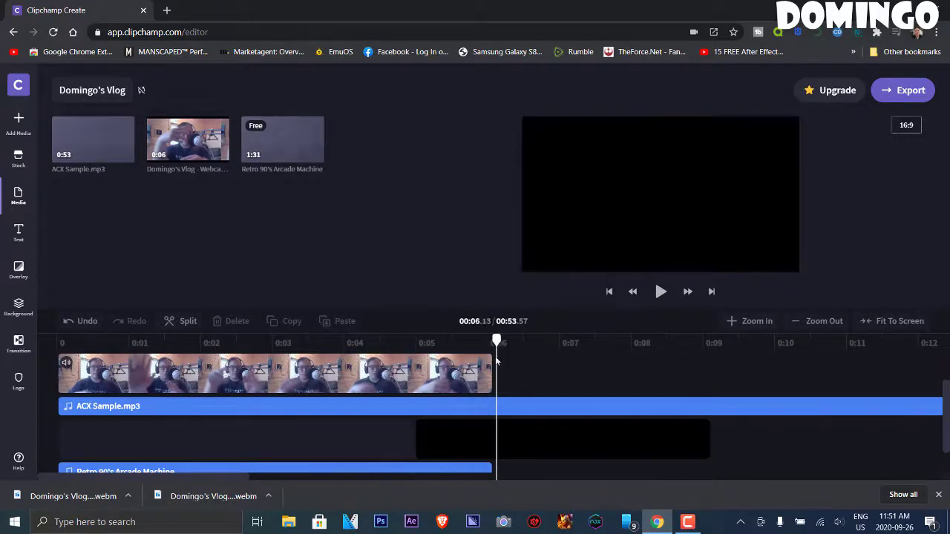
{"action": "left_click", "coordinate": [497, 408]}
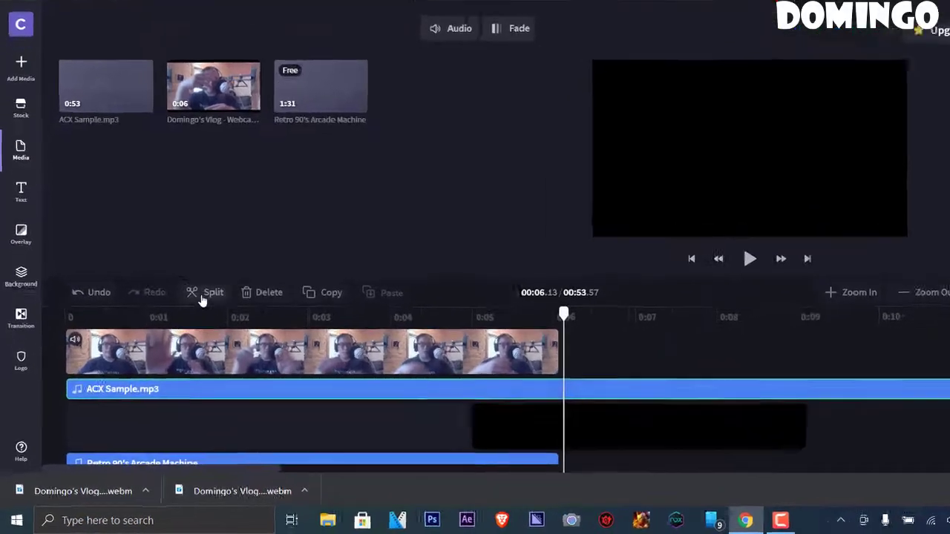
{"action": "left_click", "coordinate": [202, 297]}
{"action": "left_click", "coordinate": [609, 395]}
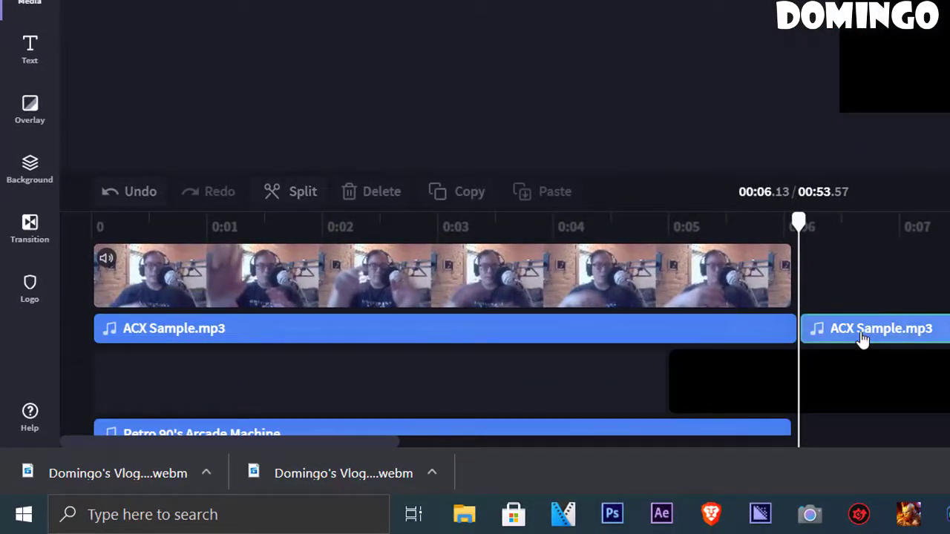
{"action": "key", "text": "Delete"}
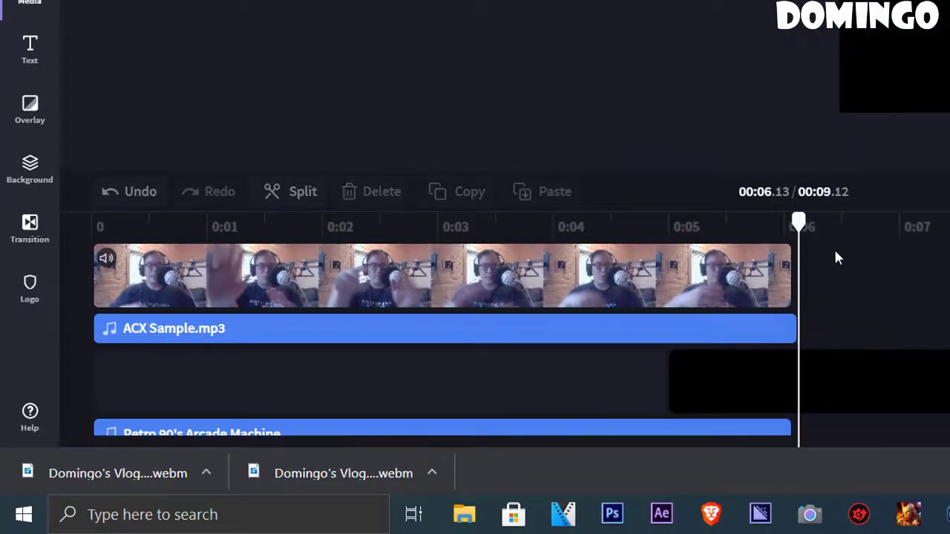
- Return the playhead to the start and view the timeline zoomed in, fitted to the screen and zoomed out
{"action": "left_click_drag", "start_coordinate": [797, 223], "coordinate": [247, 226]}
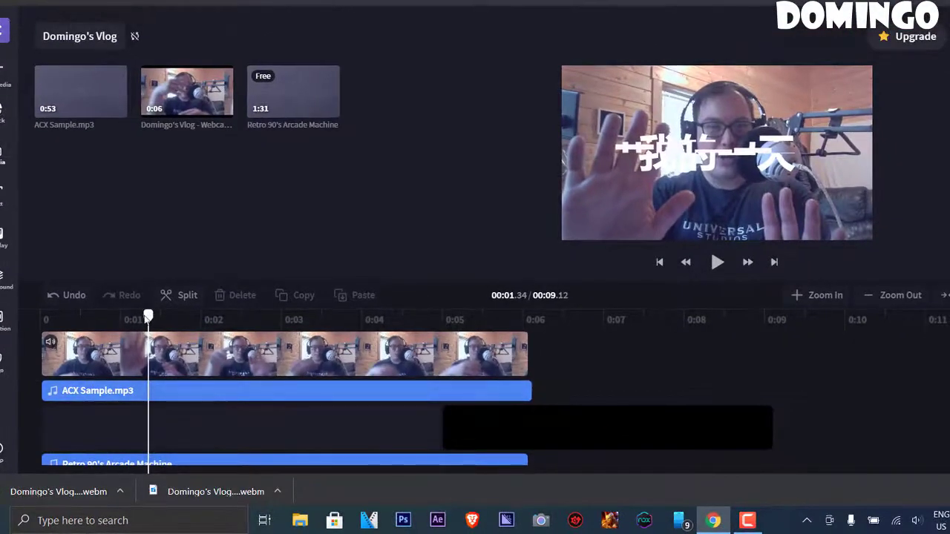
{"action": "left_click_drag", "start_coordinate": [148, 317], "coordinate": [43, 317]}
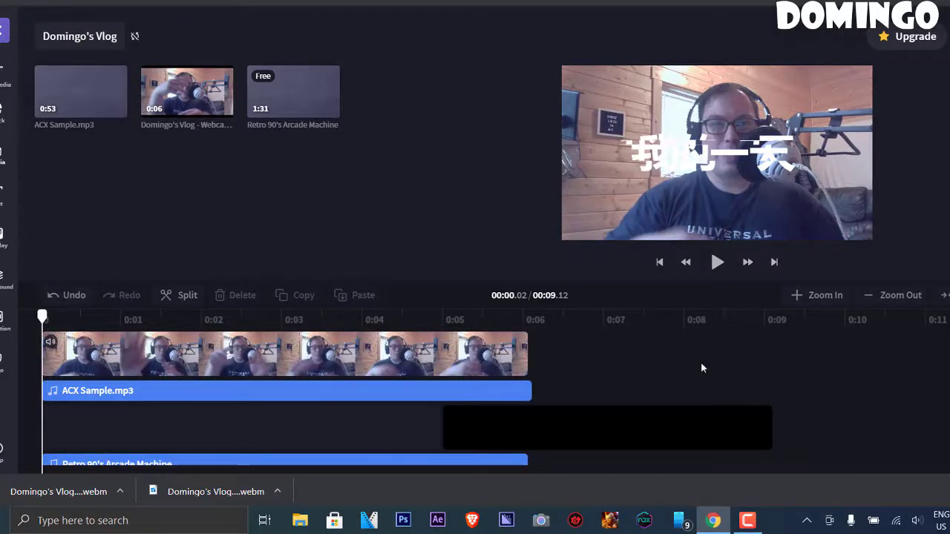
{"action": "scroll", "coordinate": [562, 403], "scroll_direction": "up", "scroll_amount": 2}
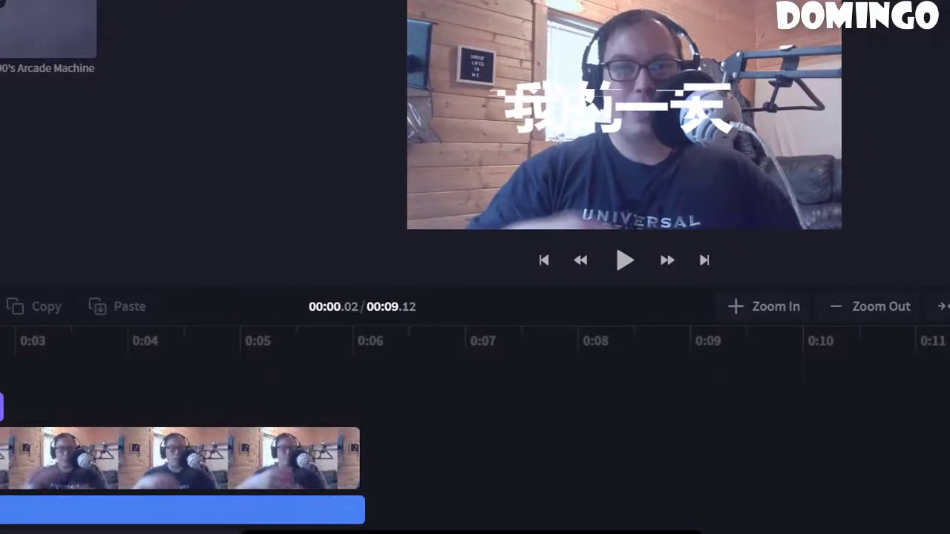
{"action": "left_click", "coordinate": [760, 315]}
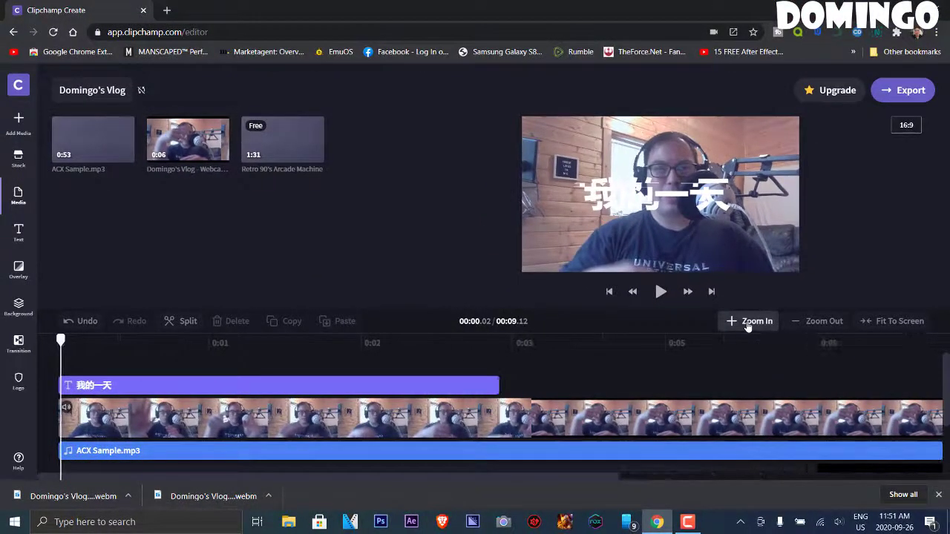
{"action": "left_click", "coordinate": [881, 324]}
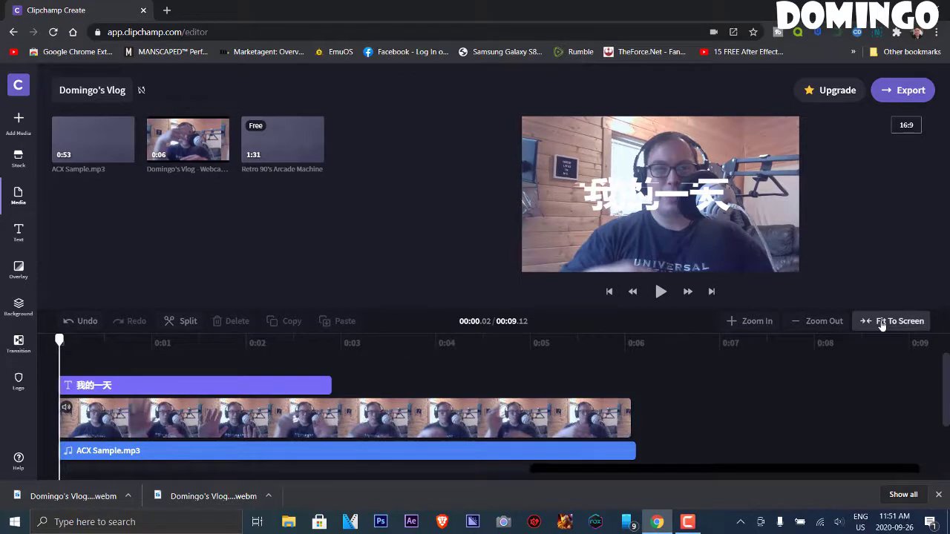
{"action": "left_click", "coordinate": [820, 324]}
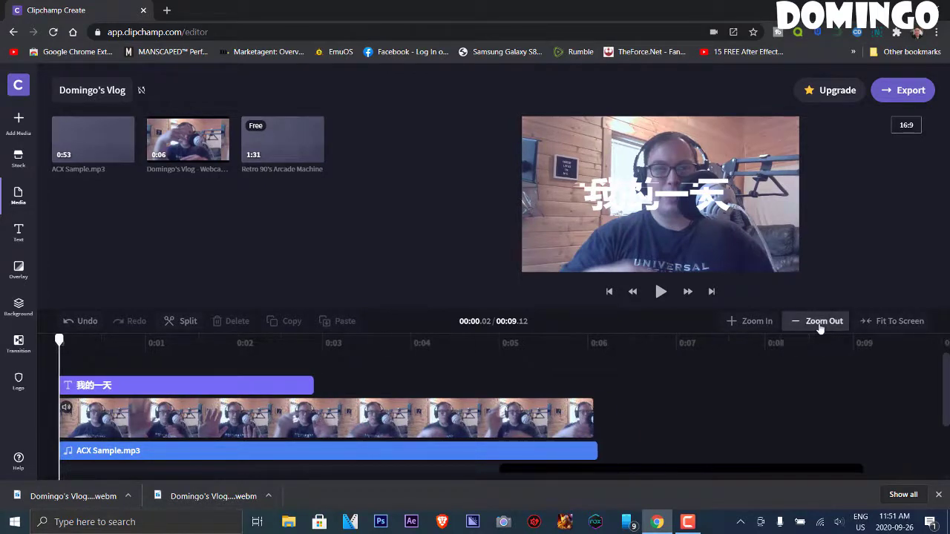
{"action": "left_click", "coordinate": [819, 323]}
{"action": "left_click", "coordinate": [819, 323]}
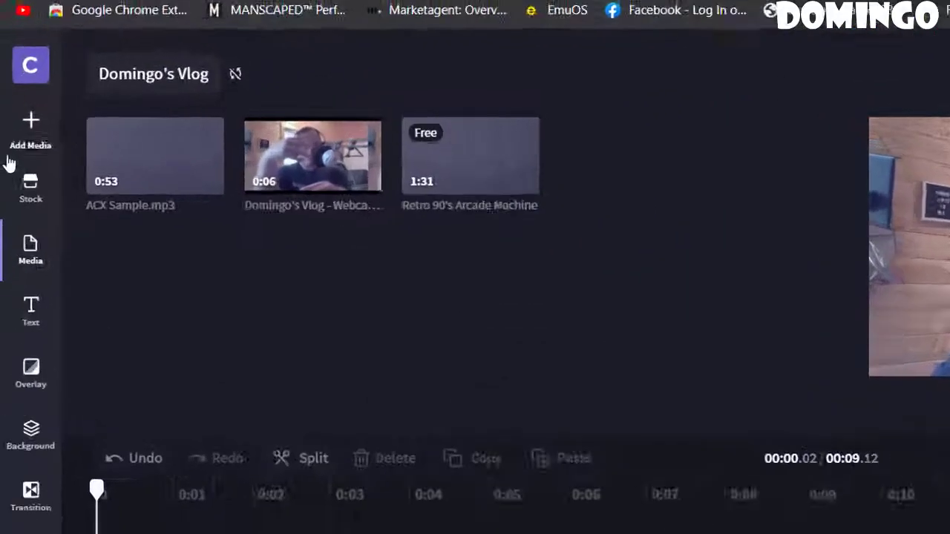
- Browse the Free Forever collection of stock video footage and close the stock library
{"action": "left_click", "coordinate": [19, 162]}
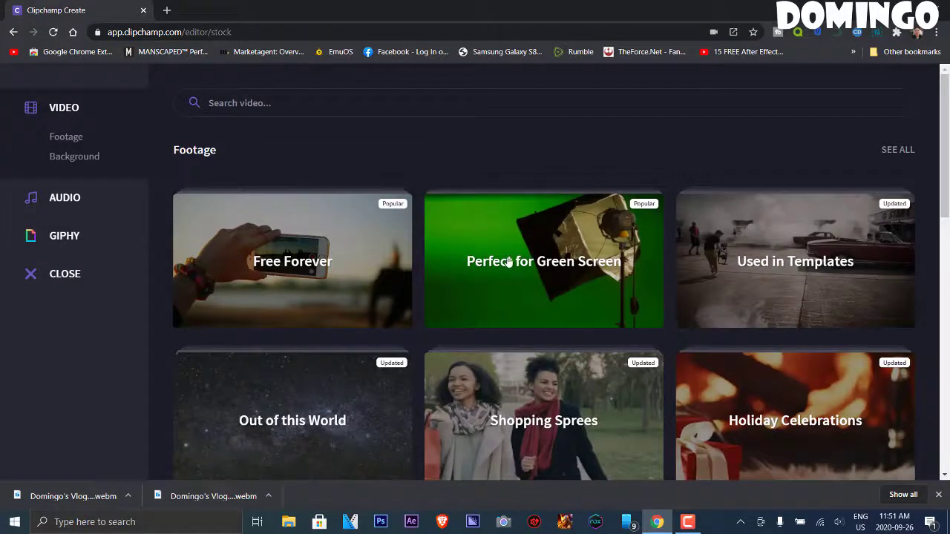
{"action": "left_click", "coordinate": [288, 256]}
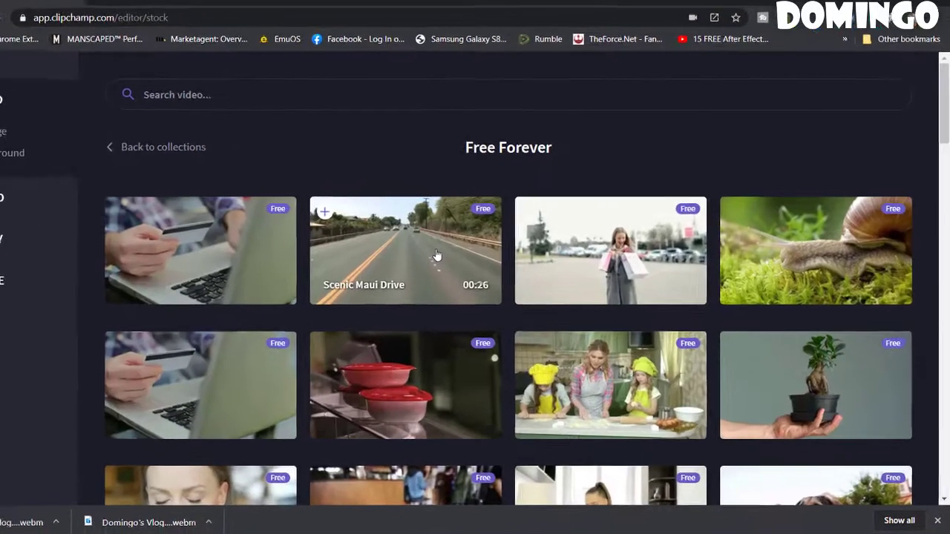
{"action": "scroll", "coordinate": [945, 142], "scroll_direction": "down", "scroll_amount": 2}
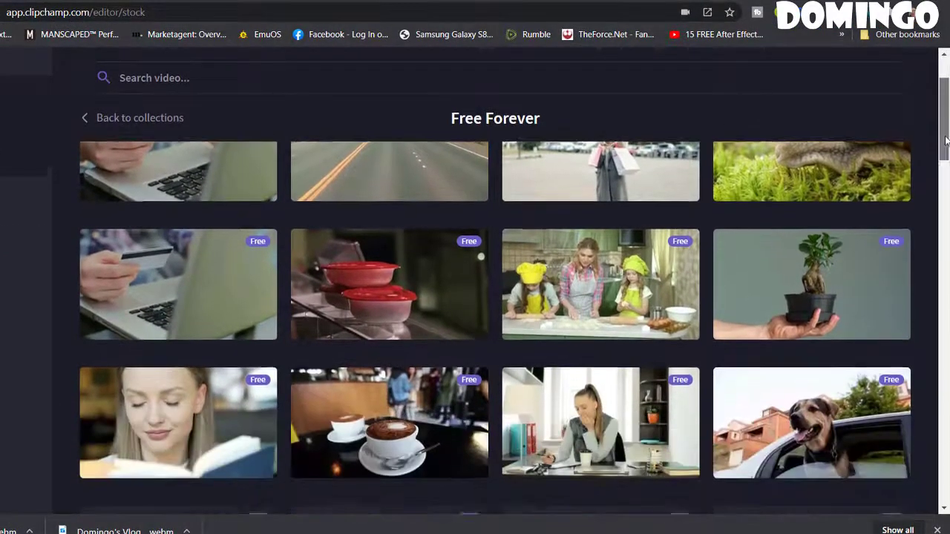
{"action": "left_click_drag", "start_coordinate": [945, 142], "coordinate": [941, 274]}
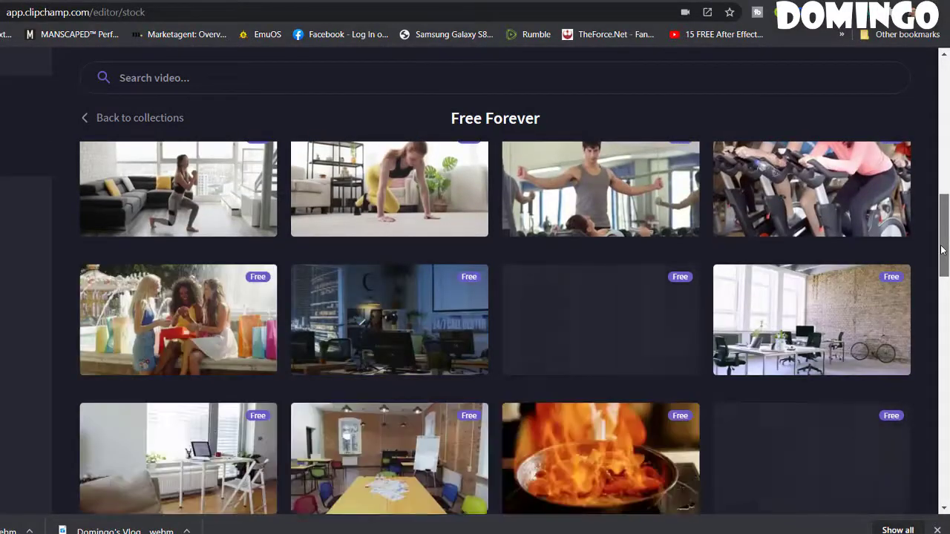
{"action": "scroll", "coordinate": [935, 294], "scroll_direction": "down", "scroll_amount": 10}
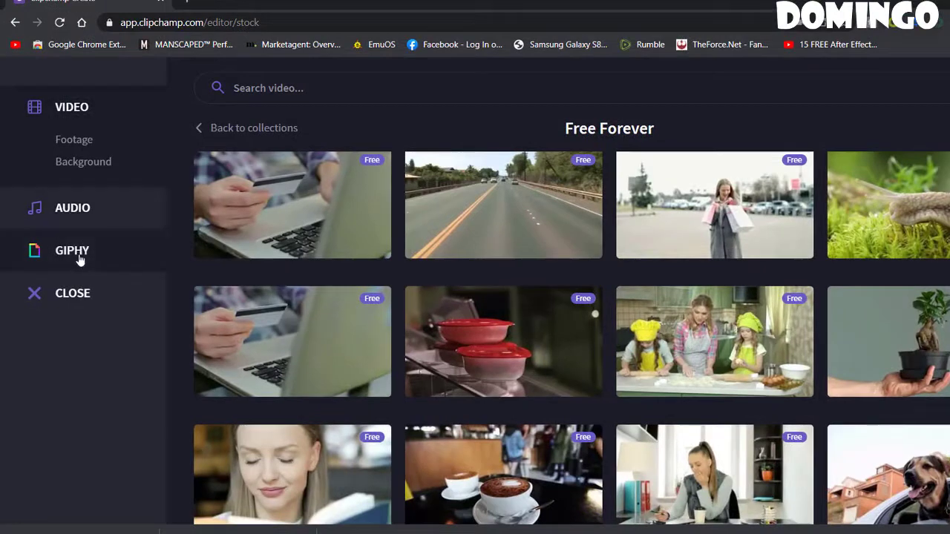
{"action": "left_click", "coordinate": [32, 300]}
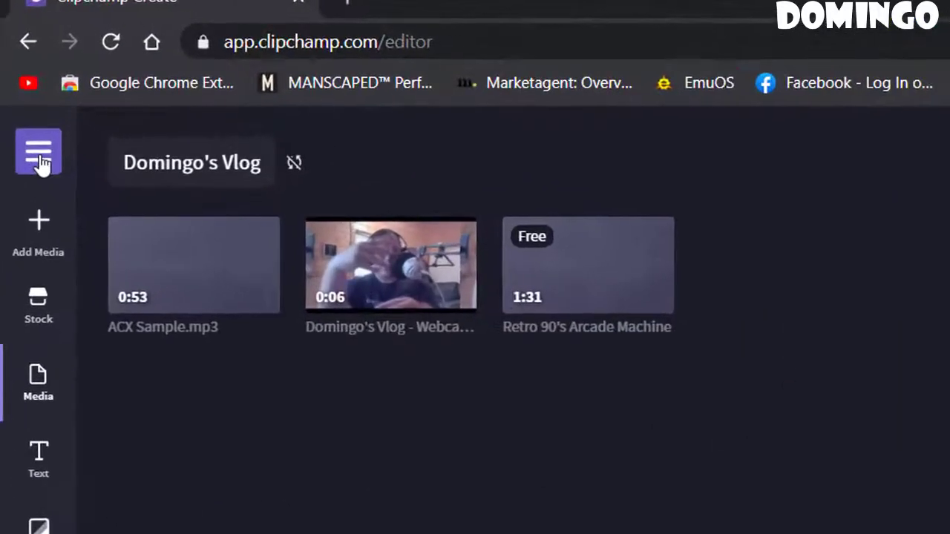
{"action": "left_click", "coordinate": [21, 84]}
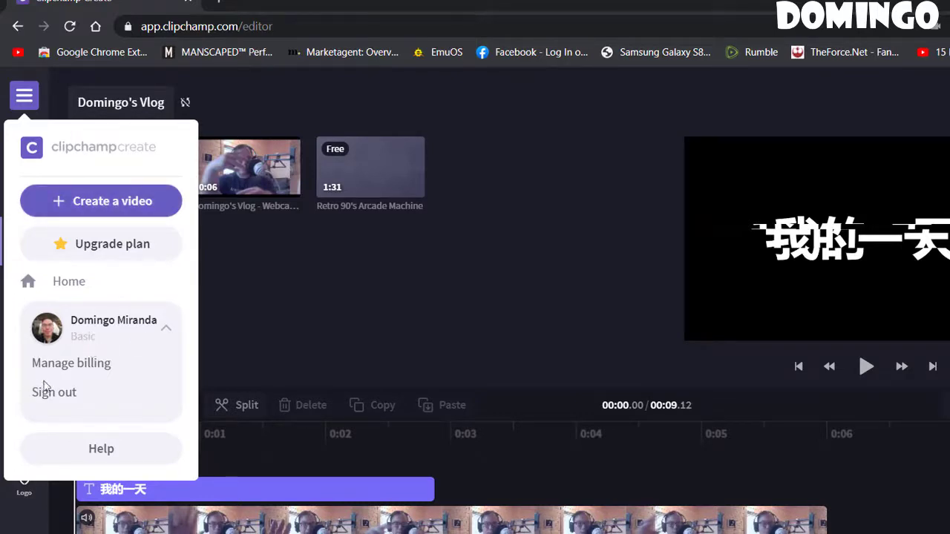
{"action": "left_click", "coordinate": [364, 306]}
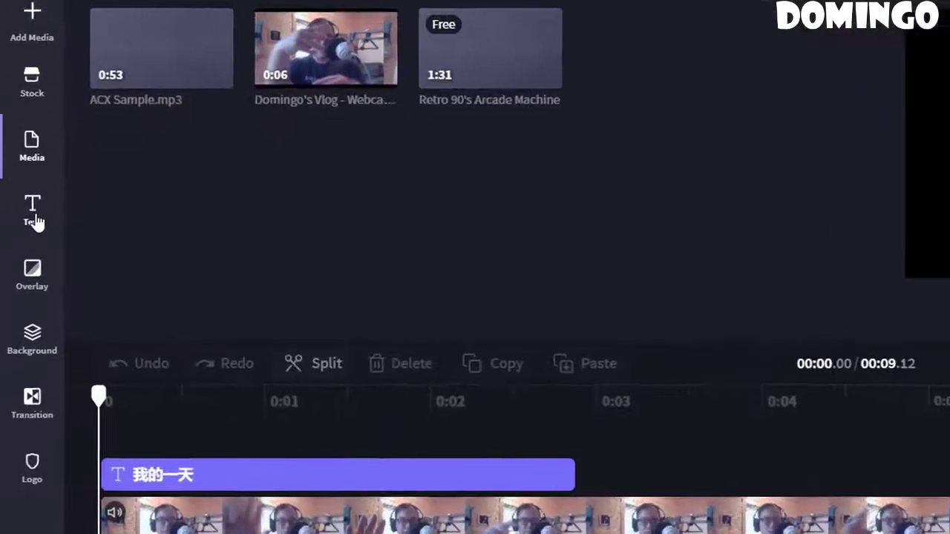
- Add a Groovy title to the timeline directly after the existing title and preview it at about 0:04
{"action": "left_click", "coordinate": [24, 286]}
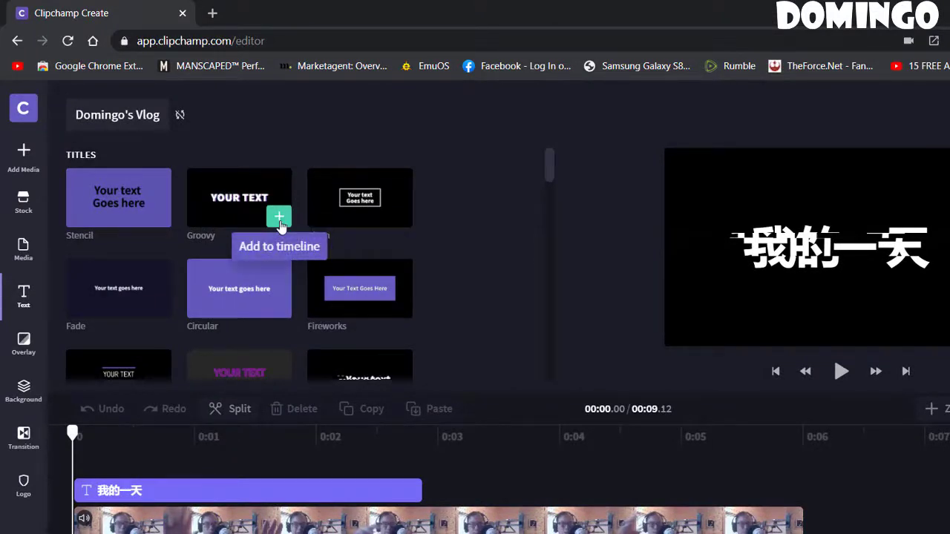
{"action": "left_click", "coordinate": [279, 220]}
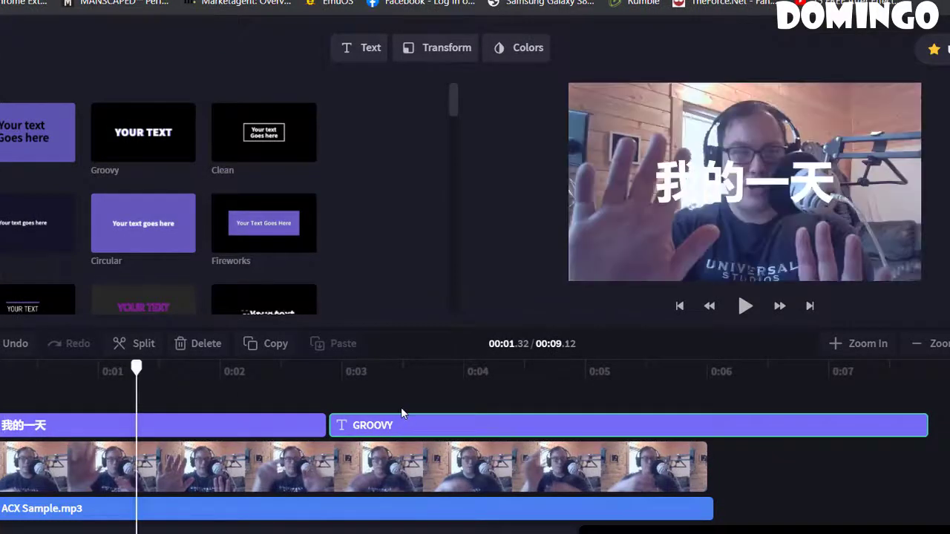
{"action": "left_click", "coordinate": [461, 402]}
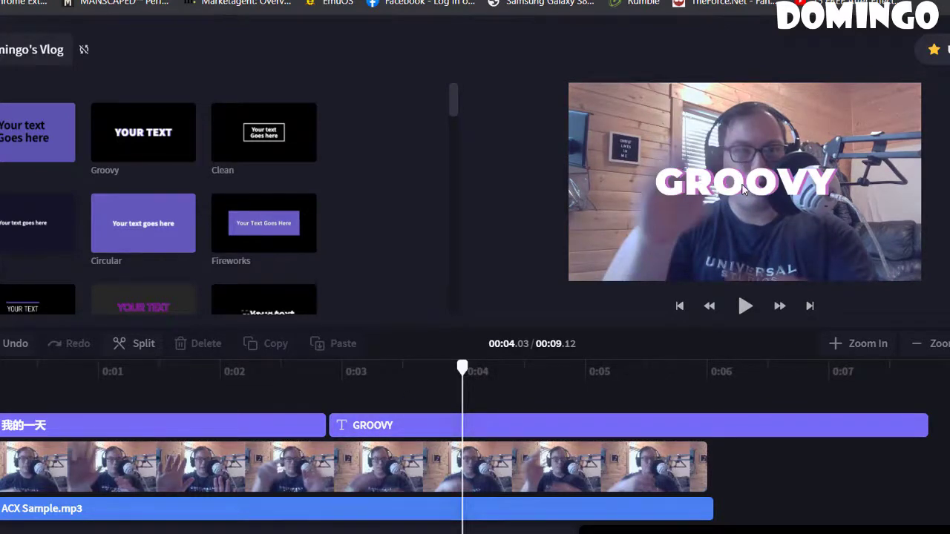
- Change the Groovy title's text to SUBSCRIBE and set its font to Bebas Neue
{"action": "left_click", "coordinate": [517, 425]}
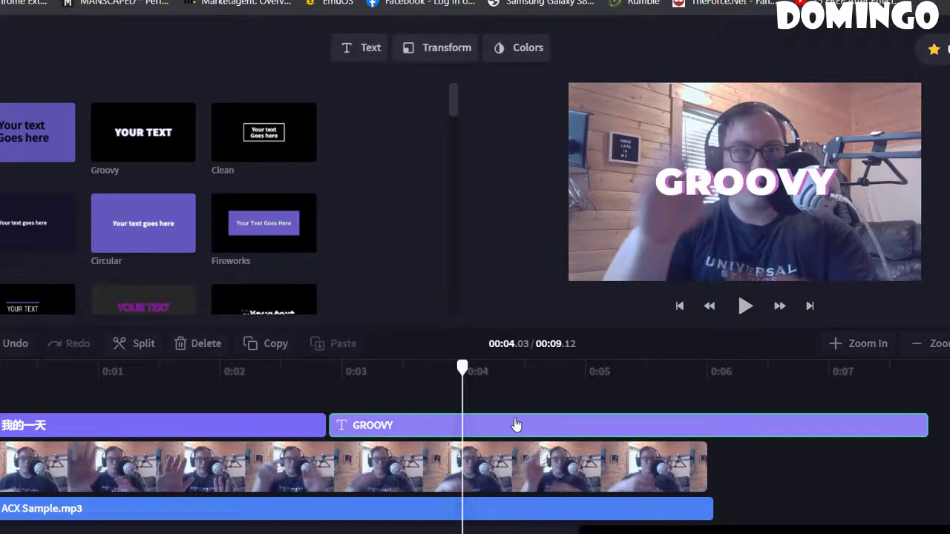
{"action": "left_click", "coordinate": [363, 53]}
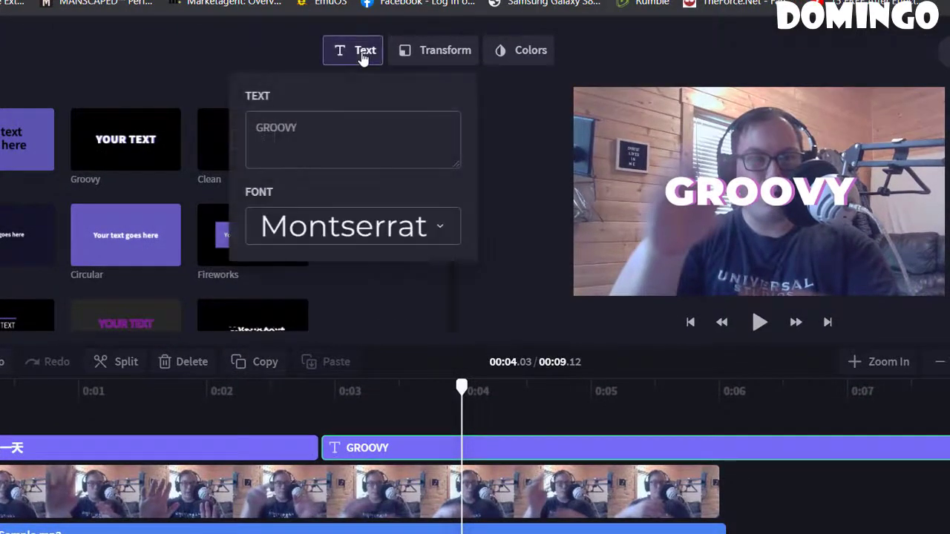
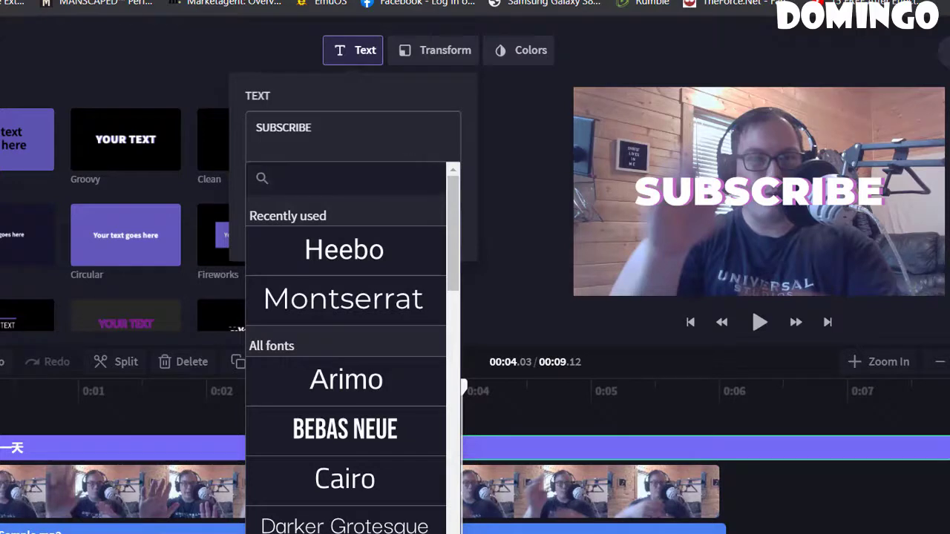
{"action": "left_click", "coordinate": [357, 432]}
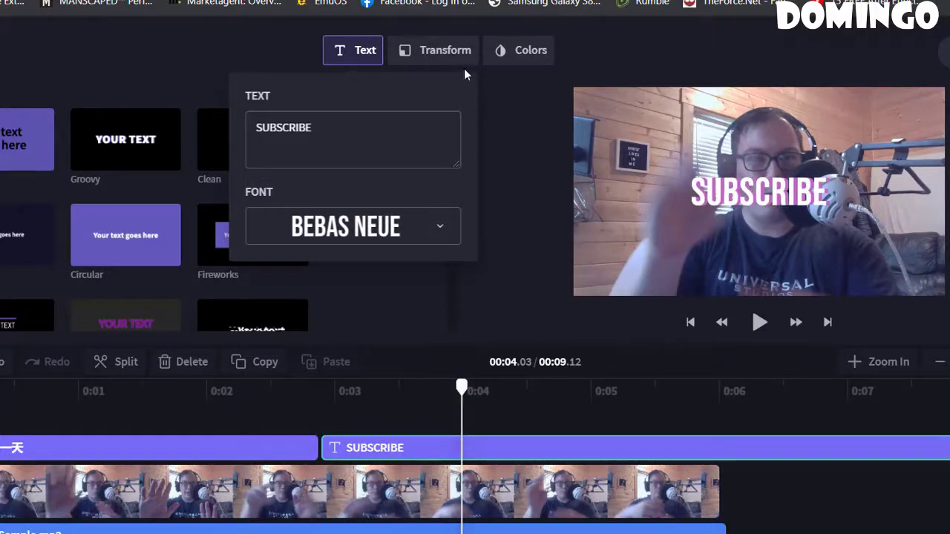
- Position the SUBSCRIBE title in the lower-right corner of the frame and enlarge it moderately
{"action": "left_click", "coordinate": [445, 54]}
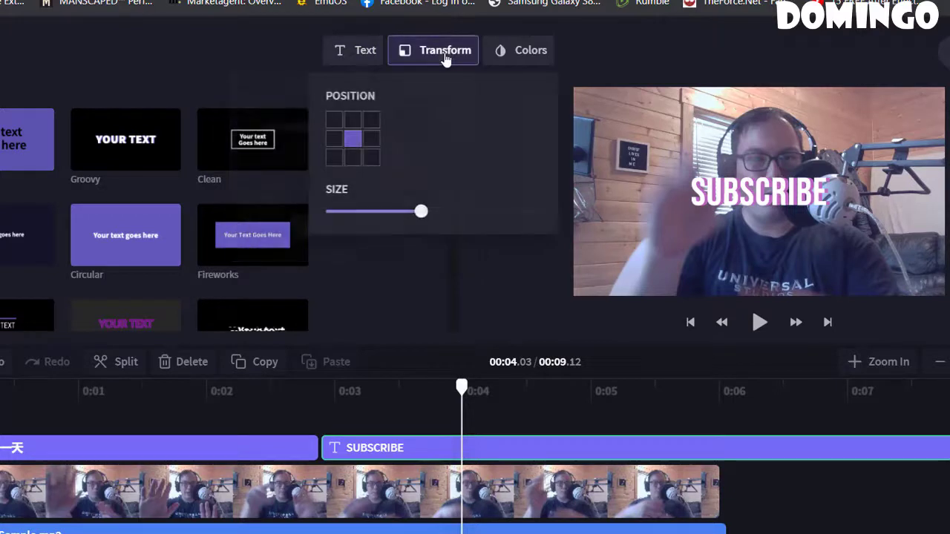
{"action": "left_click", "coordinate": [371, 158]}
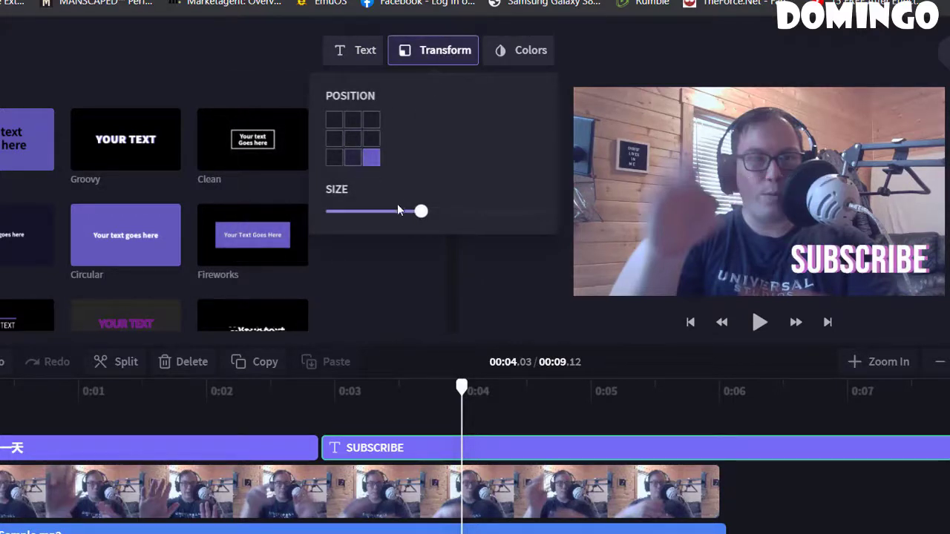
{"action": "left_click_drag", "start_coordinate": [422, 215], "coordinate": [451, 216]}
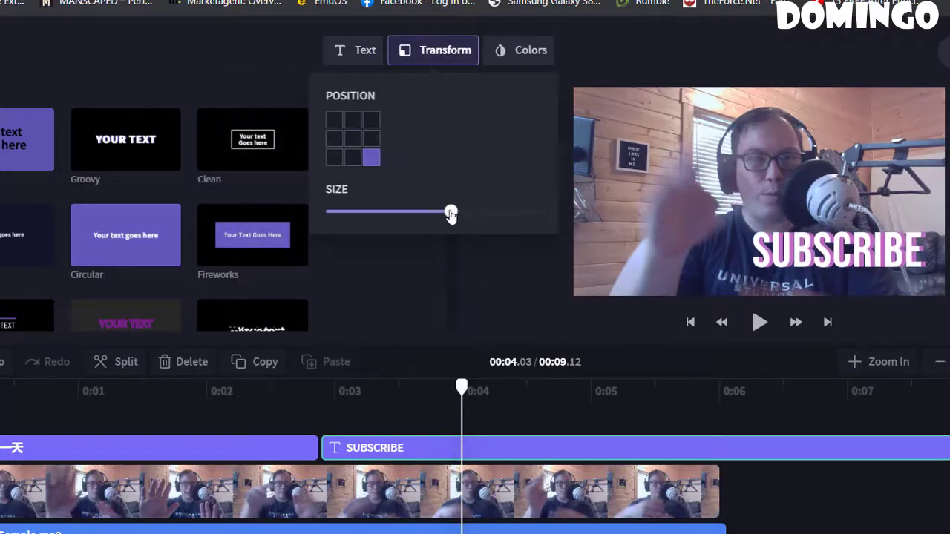
- Set the SUBSCRIBE title's primary color to the yellow Khaki swatch (FBE555) and close its settings
{"action": "left_click", "coordinate": [514, 51]}
{"action": "left_click", "coordinate": [456, 134]}
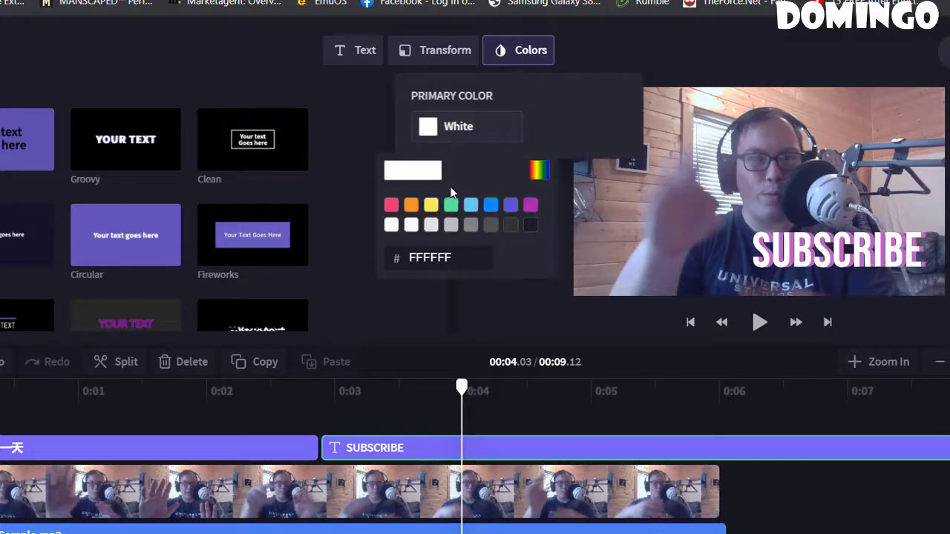
{"action": "left_click", "coordinate": [431, 206]}
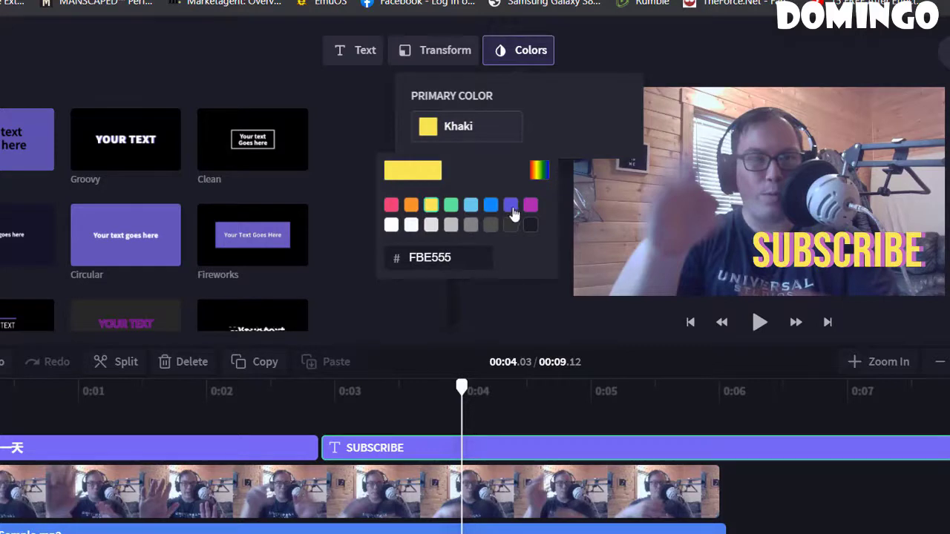
{"action": "left_click", "coordinate": [441, 307]}
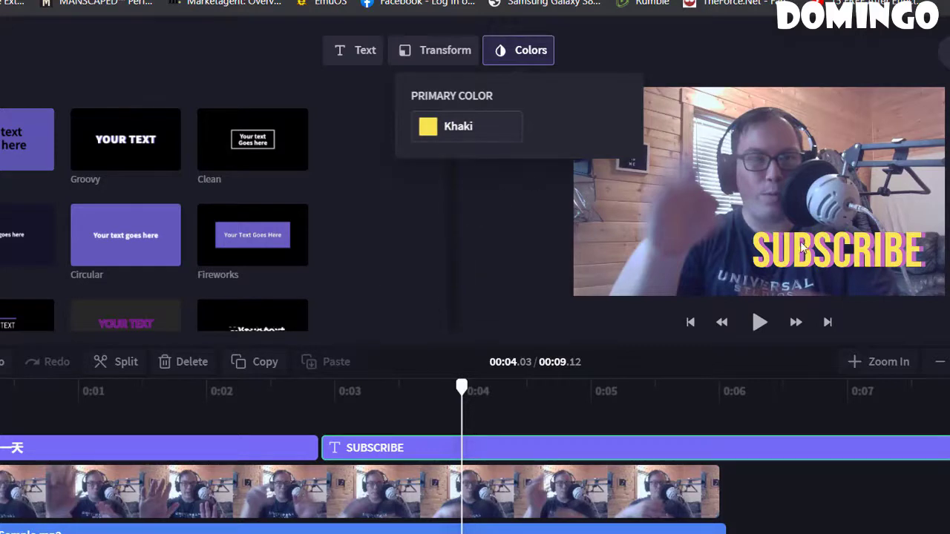
{"action": "left_click", "coordinate": [522, 62]}
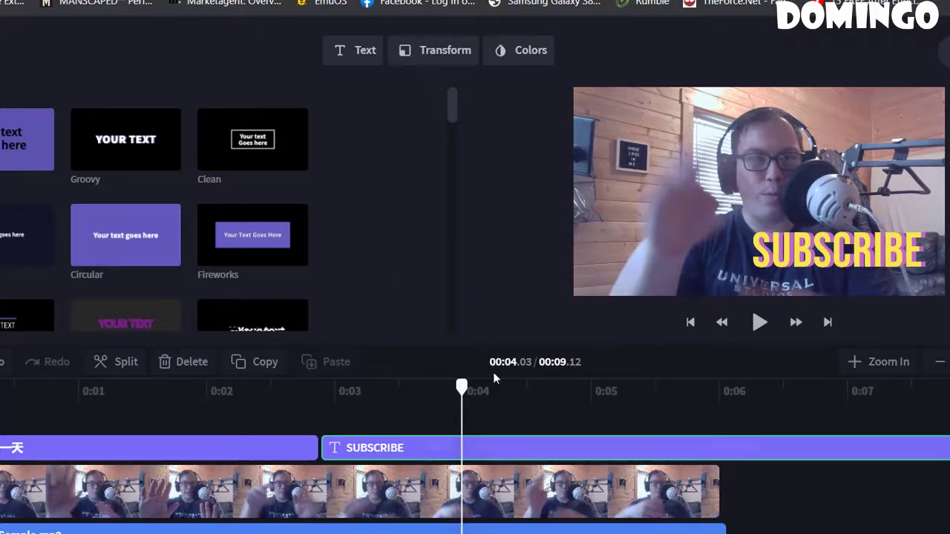
{"action": "left_click", "coordinate": [419, 53]}
{"action": "left_click", "coordinate": [805, 256]}
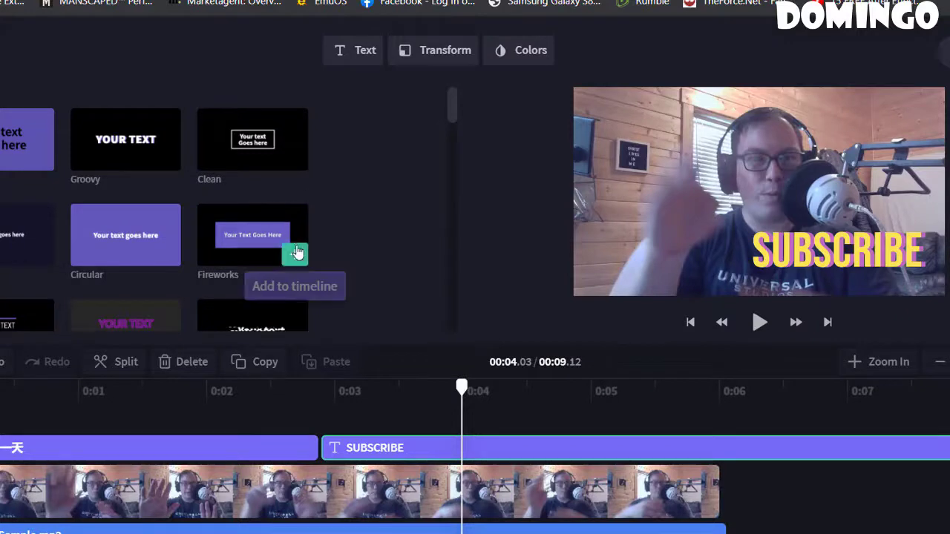
- Browse the title templates through Captions / Lower Thirds and Special down to the Intro / Outro section
{"action": "scroll", "coordinate": [296, 254], "scroll_direction": "down", "scroll_amount": 1}
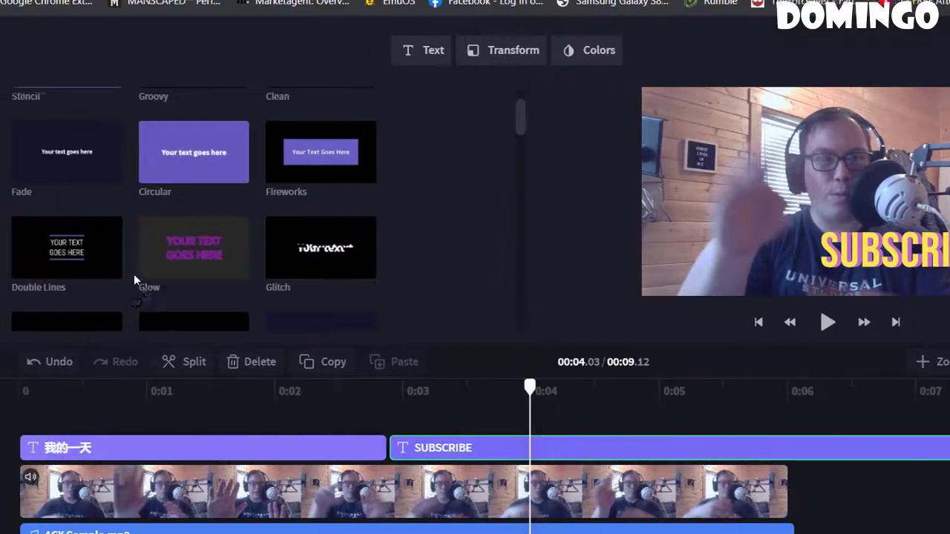
{"action": "scroll", "coordinate": [552, 127], "scroll_direction": "down", "scroll_amount": 5}
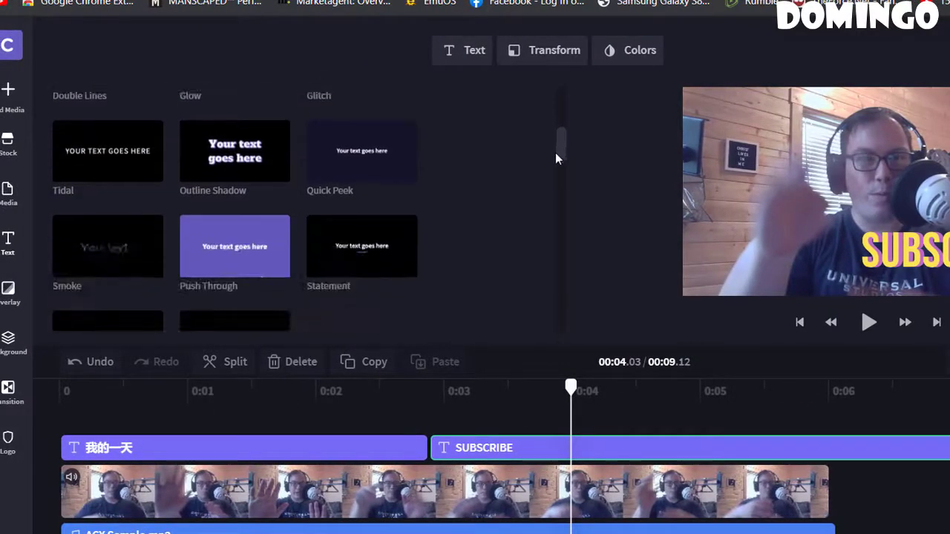
{"action": "scroll", "coordinate": [538, 202], "scroll_direction": "down", "scroll_amount": 3}
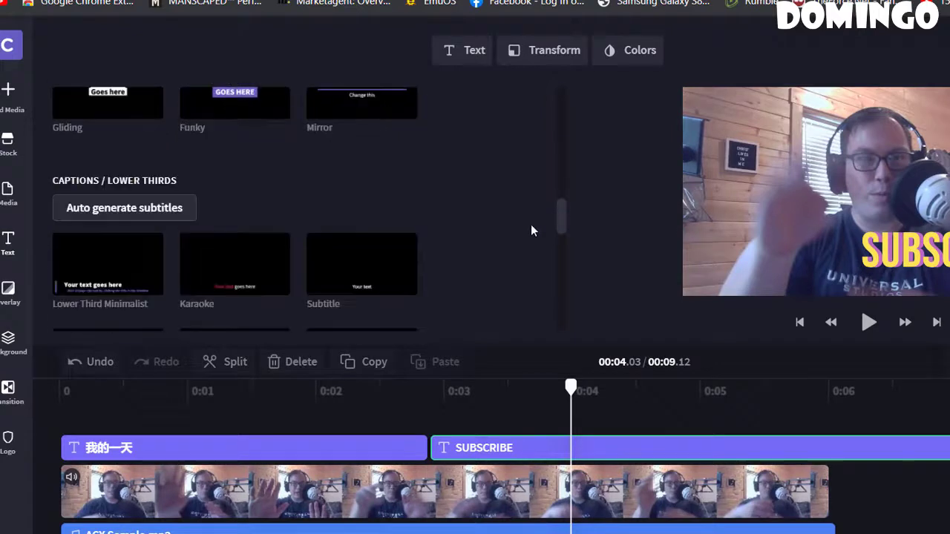
{"action": "scroll", "coordinate": [530, 238], "scroll_direction": "down", "scroll_amount": 5}
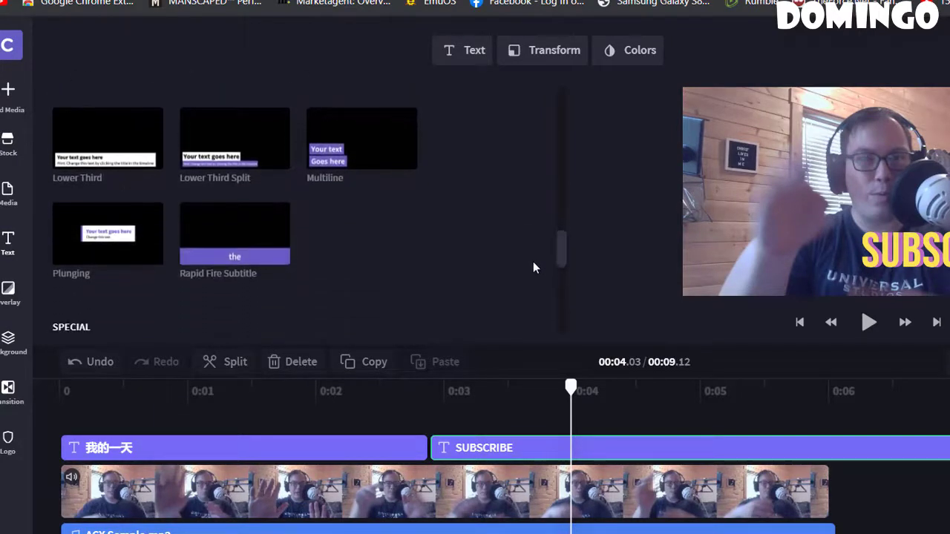
{"action": "mouse_move", "coordinate": [347, 209]}
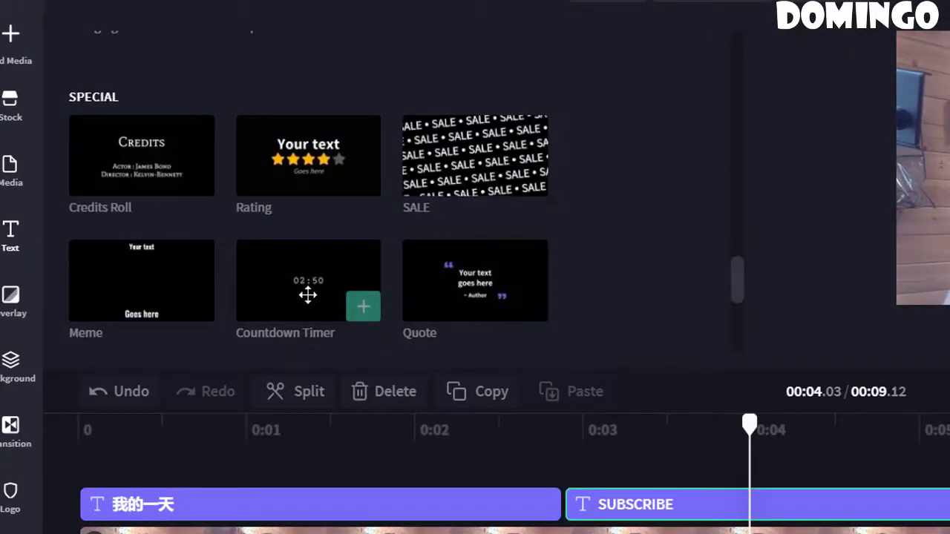
{"action": "left_click_drag", "start_coordinate": [738, 284], "coordinate": [730, 328]}
{"action": "mouse_move", "coordinate": [322, 173]}
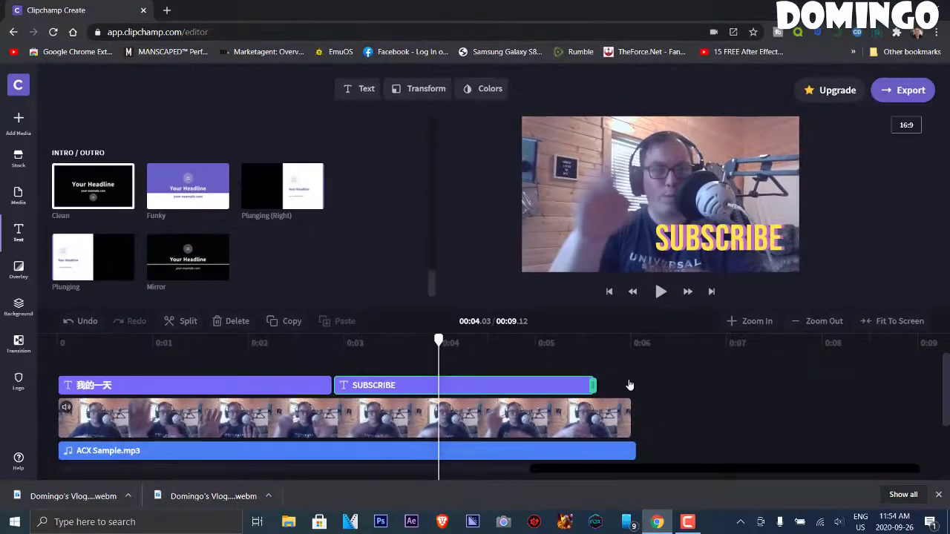
- Extend the SUBSCRIBE title to the webcam clip's end and place a Funky intro/outro title on its own track from about 0:06
{"action": "left_click", "coordinate": [446, 323]}
{"action": "mouse_move", "coordinate": [178, 191]}
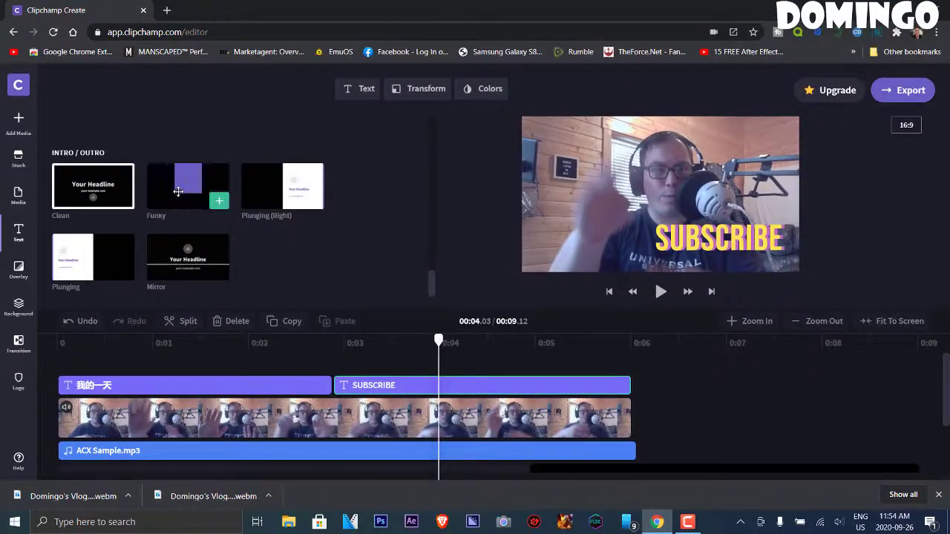
{"action": "left_click_drag", "start_coordinate": [178, 191], "coordinate": [664, 417]}
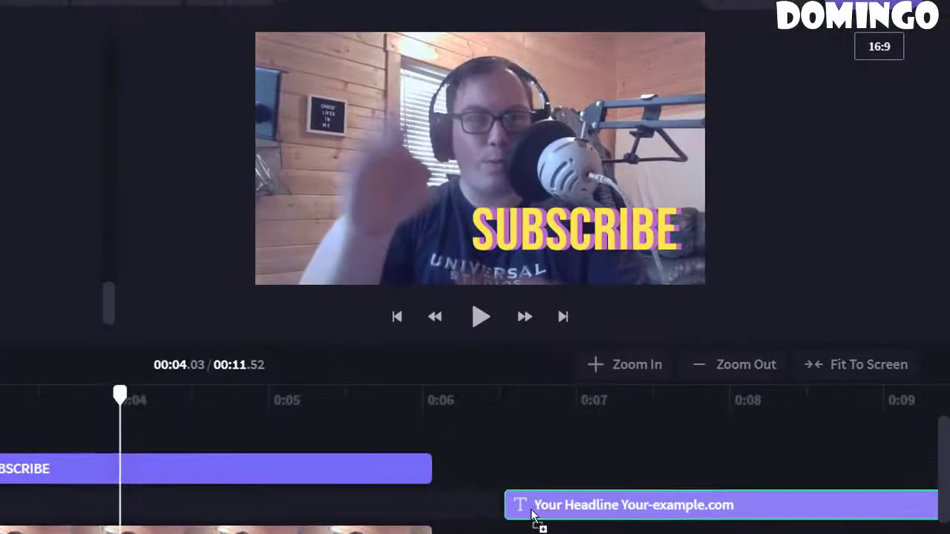
{"action": "left_click_drag", "start_coordinate": [531, 515], "coordinate": [449, 511]}
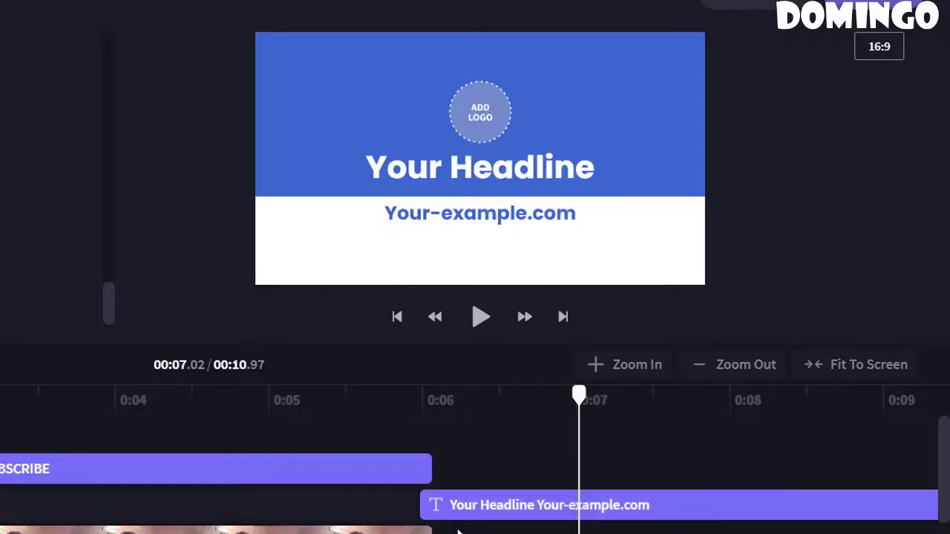
- Play back the change from the SUBSCRIBE title to the Funky title, starting just before 0:06
{"action": "left_click_drag", "start_coordinate": [584, 399], "coordinate": [393, 400]}
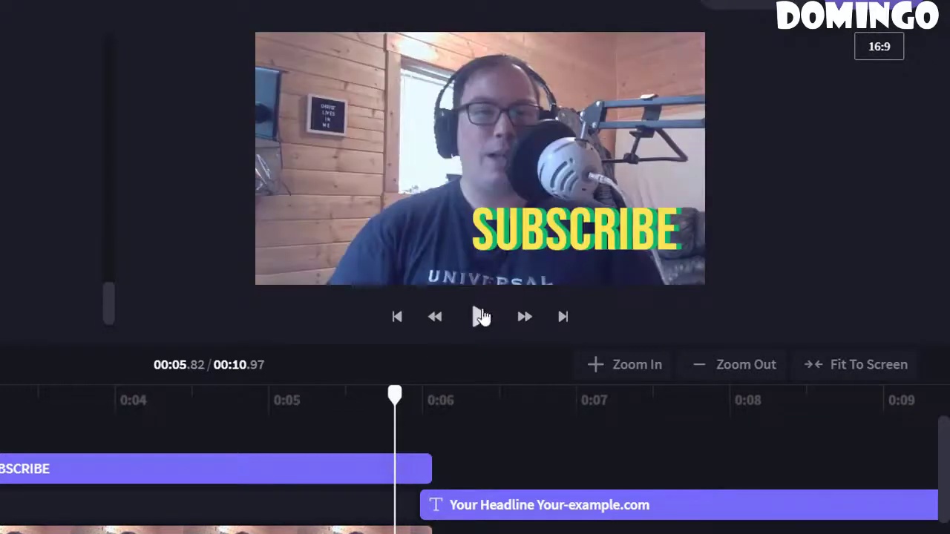
{"action": "left_click", "coordinate": [480, 317]}
{"action": "left_click", "coordinate": [478, 318]}
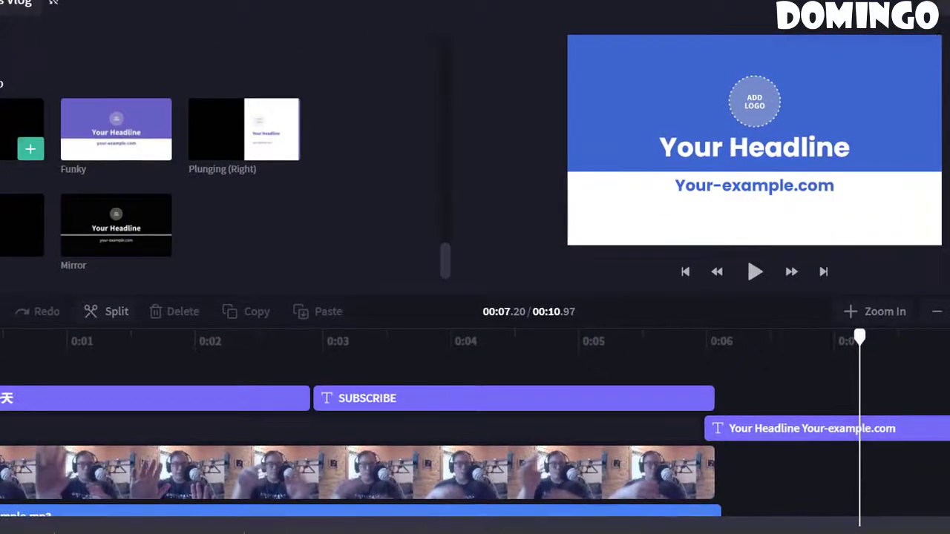
{"action": "mouse_move", "coordinate": [106, 127]}
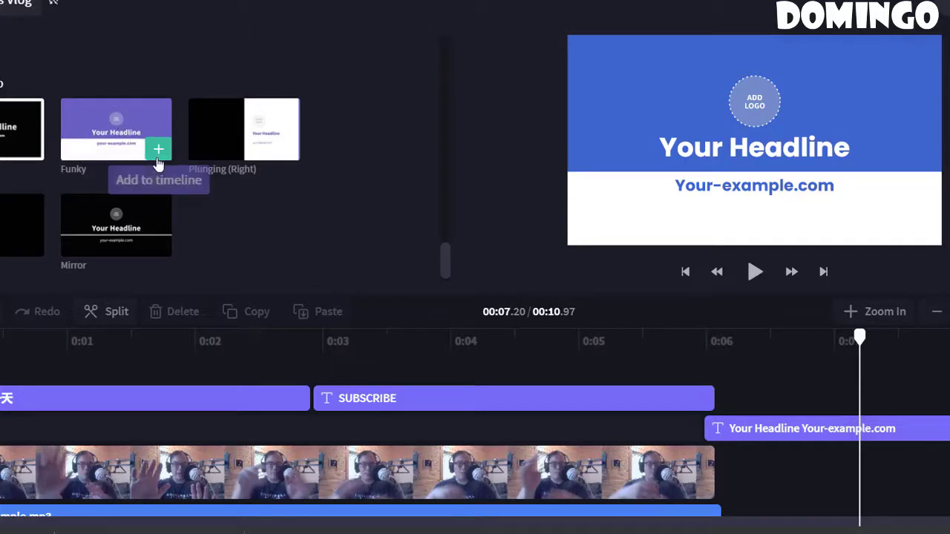
- Fill the Funky title with the channel name as headline and the channel's YouTube address below, and set its font to Bebas Neue
{"action": "left_click", "coordinate": [772, 427]}
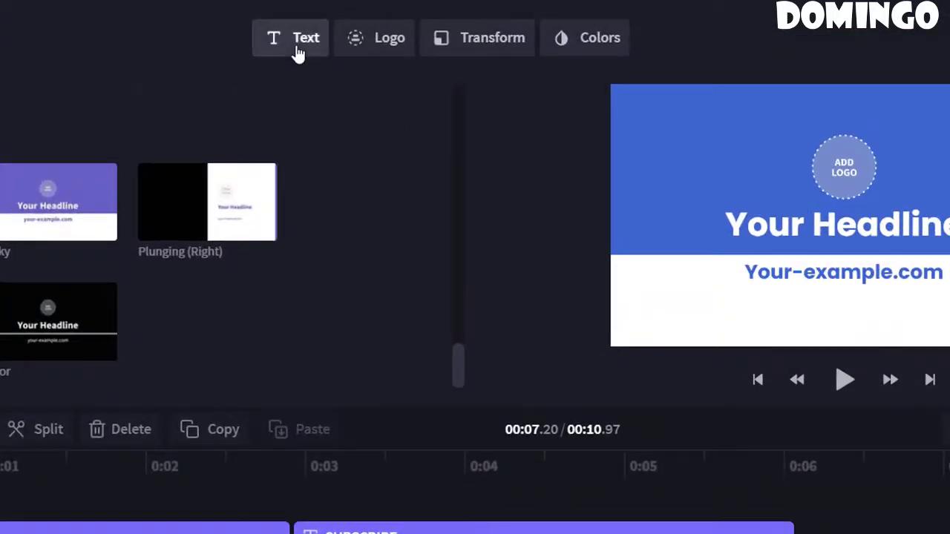
{"action": "left_click", "coordinate": [298, 52]}
{"action": "left_click", "coordinate": [273, 132]}
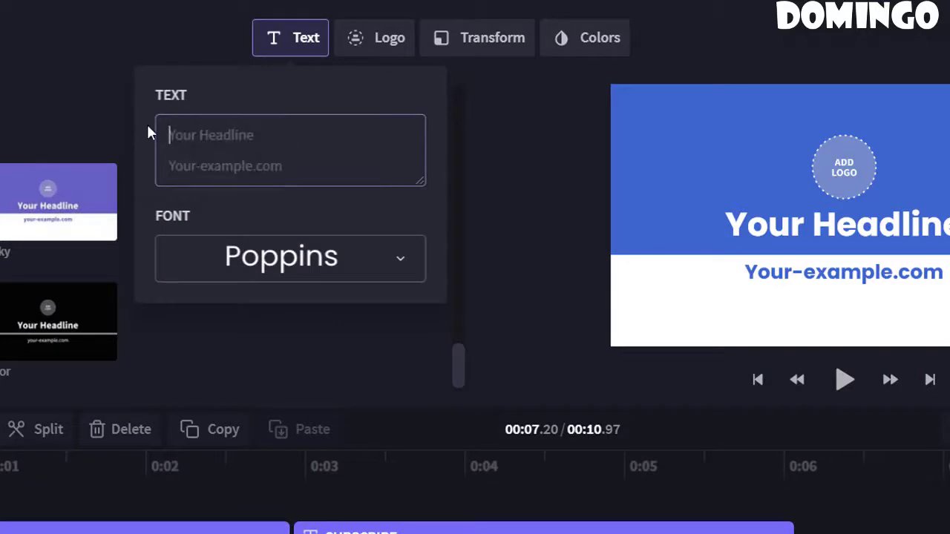
{"action": "type", "text": "T"}
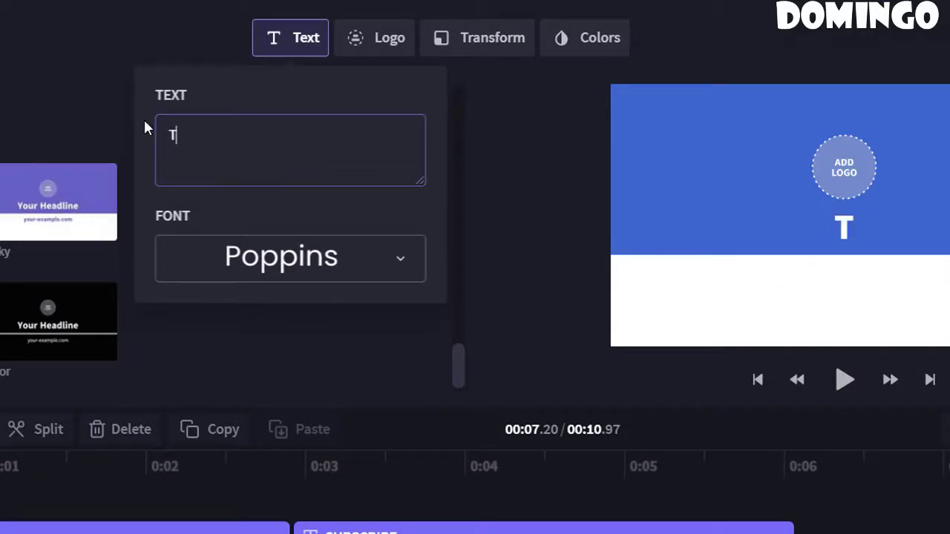
{"action": "key", "text": "BackSpace"}
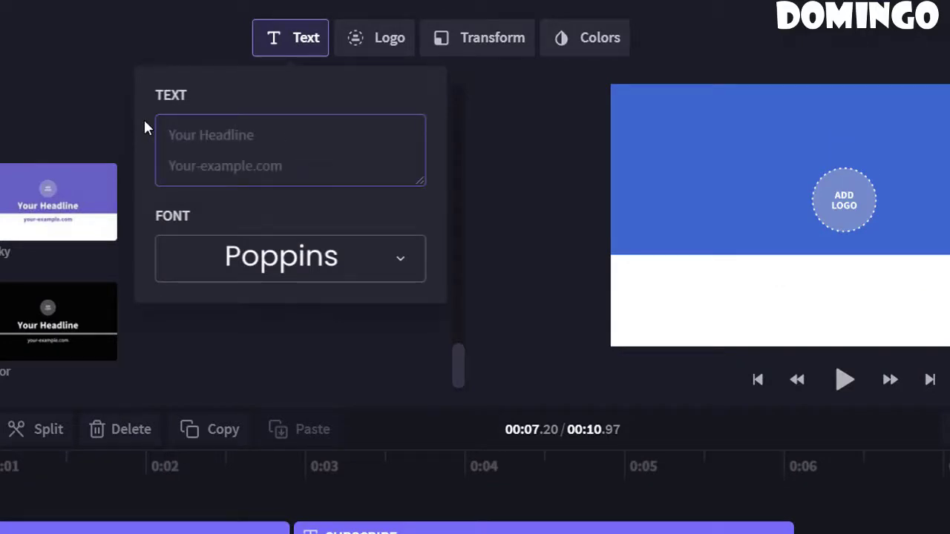
{"action": "type", "text": "Domingo"}
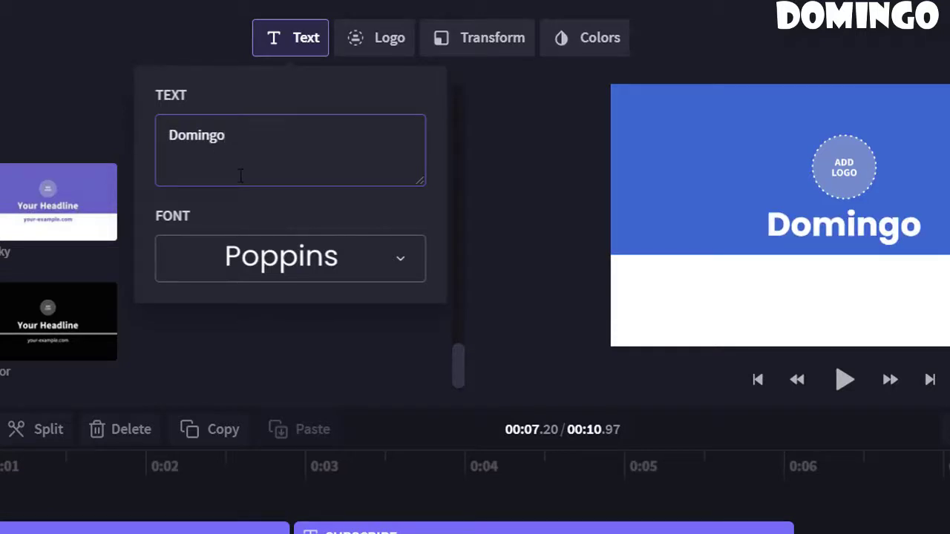
{"action": "type", "text": "http://your"}
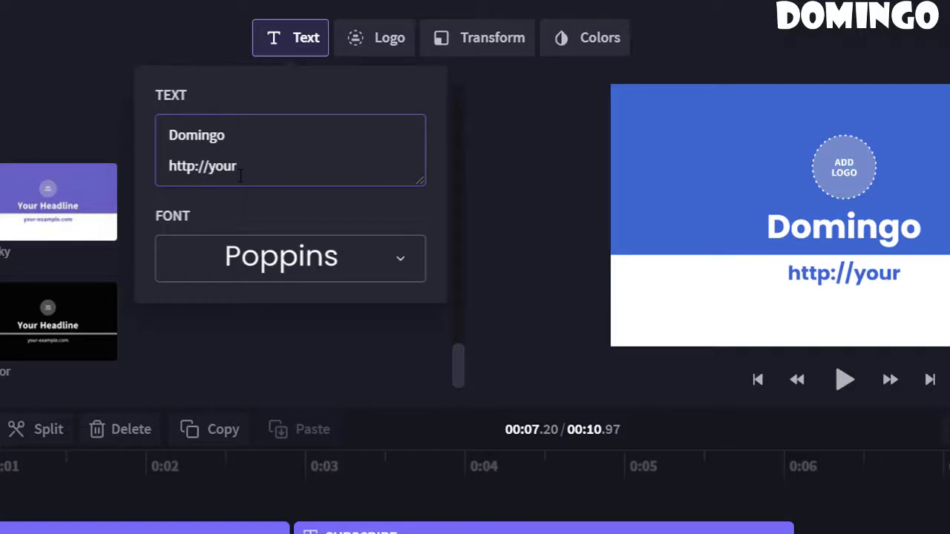
{"action": "key", "text": "BackSpace"}
{"action": "type", "text": "tube.com/"}
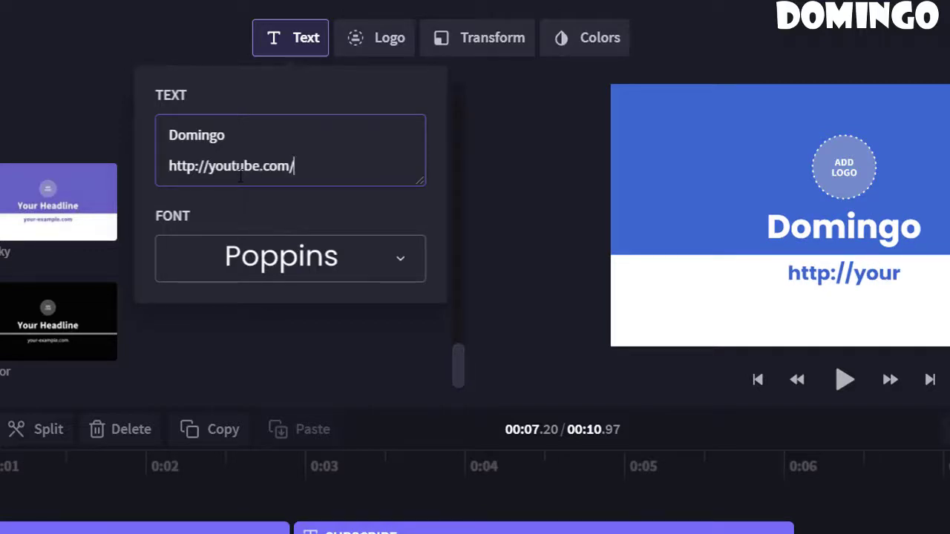
{"action": "type", "text": "domingo"}
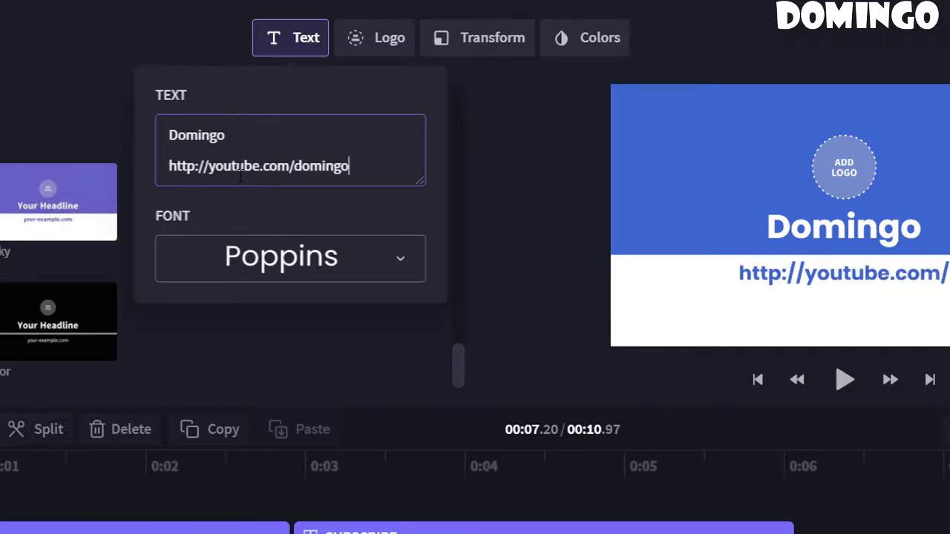
{"action": "type", "text": "channel"}
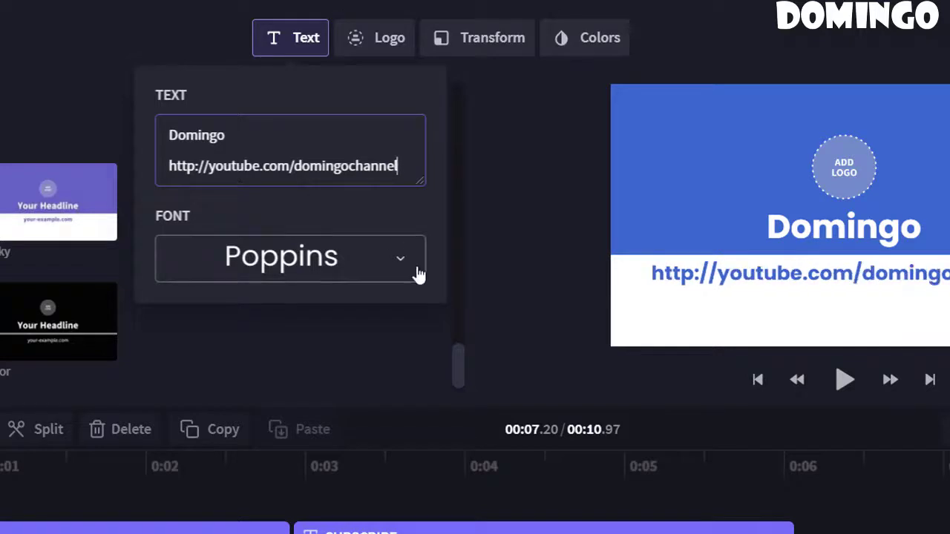
{"action": "left_click", "coordinate": [327, 268]}
{"action": "left_click", "coordinate": [321, 358]}
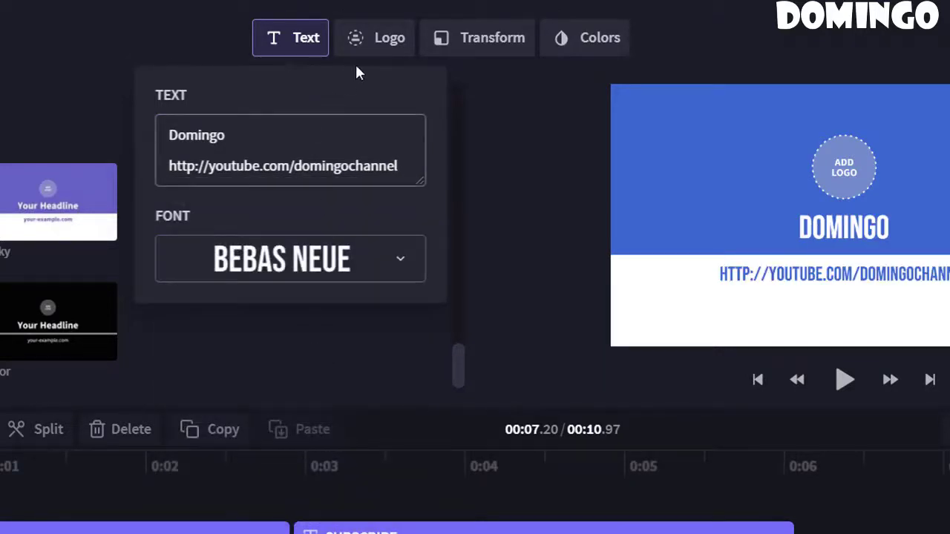
- Upload the domingo image from the Pictures folder and apply it as the logo of the Funky closing title
{"action": "left_click", "coordinate": [386, 38]}
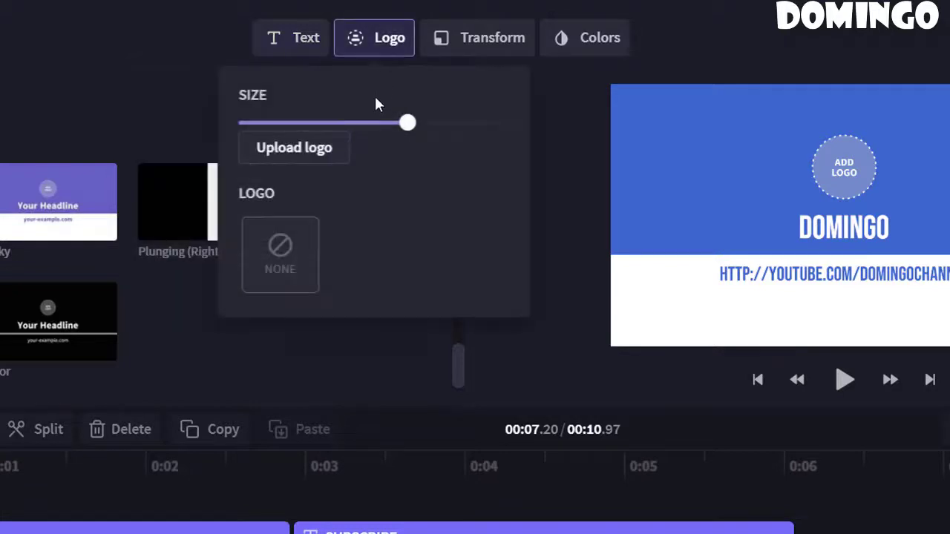
{"action": "left_click", "coordinate": [324, 158]}
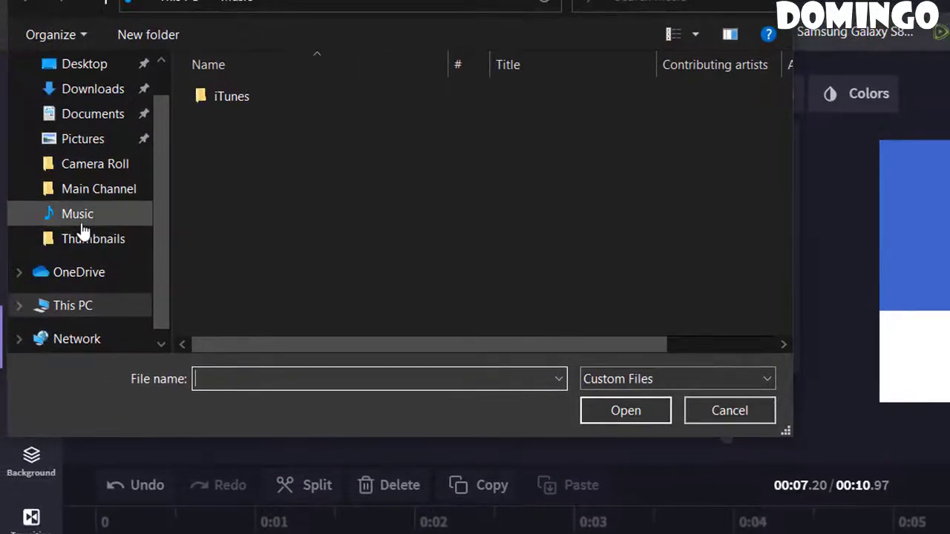
{"action": "left_click", "coordinate": [181, 4]}
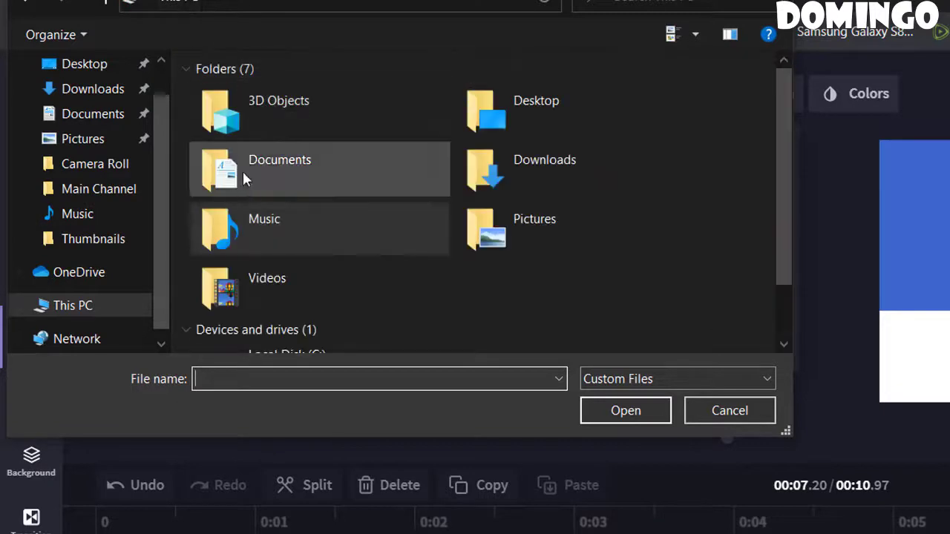
{"action": "double_click", "coordinate": [475, 223]}
{"action": "scroll", "coordinate": [749, 144], "scroll_direction": "down", "scroll_amount": 3}
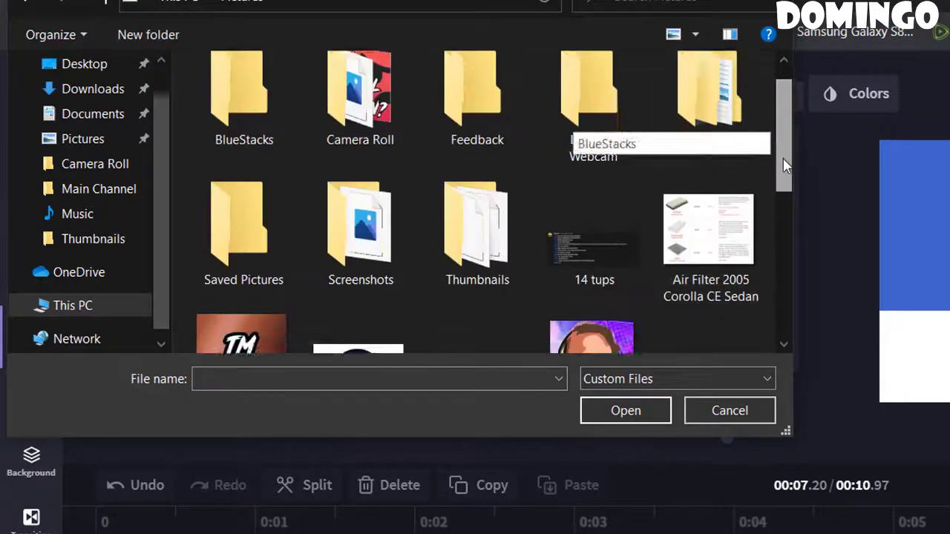
{"action": "left_click", "coordinate": [592, 301]}
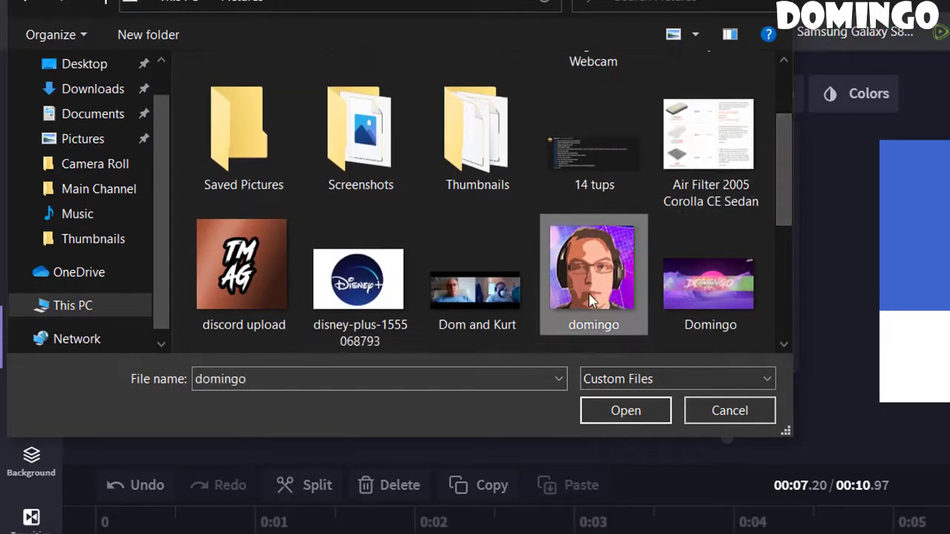
{"action": "left_click", "coordinate": [612, 415]}
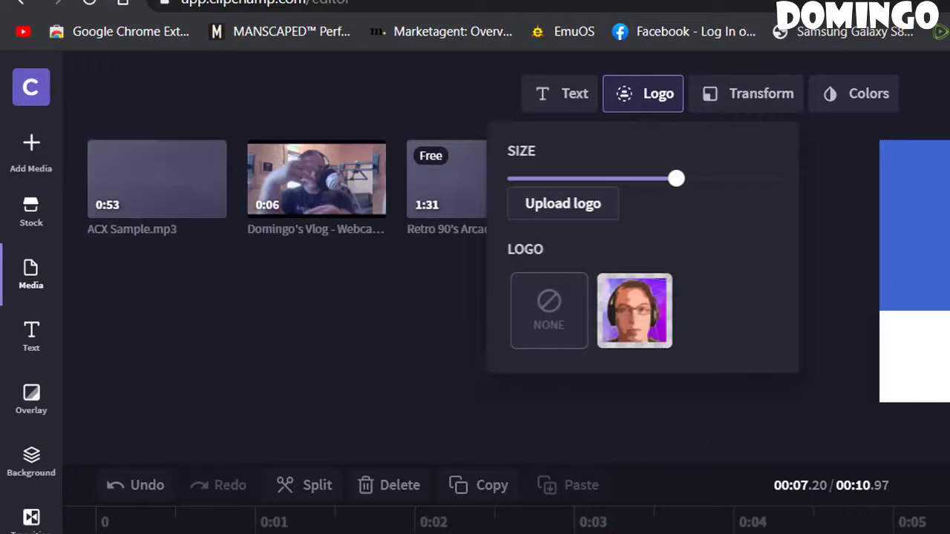
{"action": "left_click", "coordinate": [631, 312]}
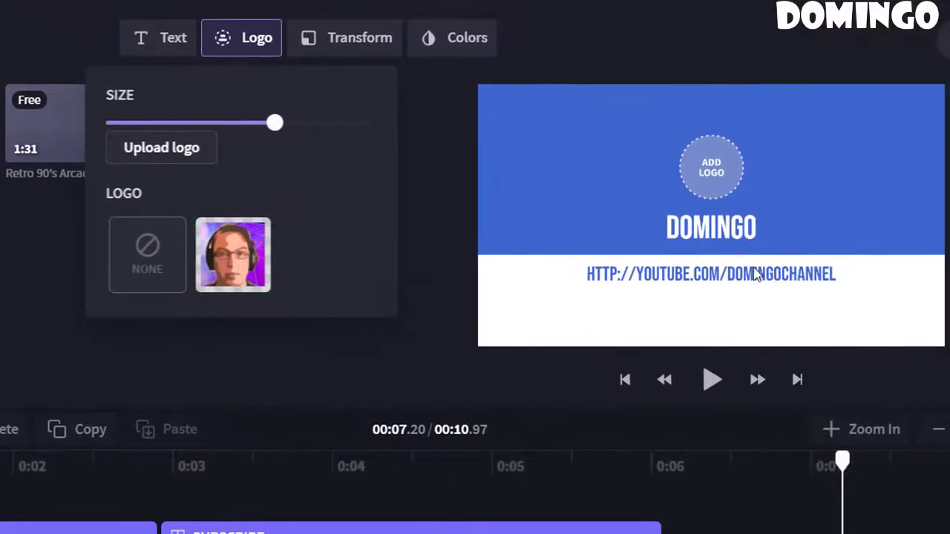
{"action": "left_click", "coordinate": [252, 264]}
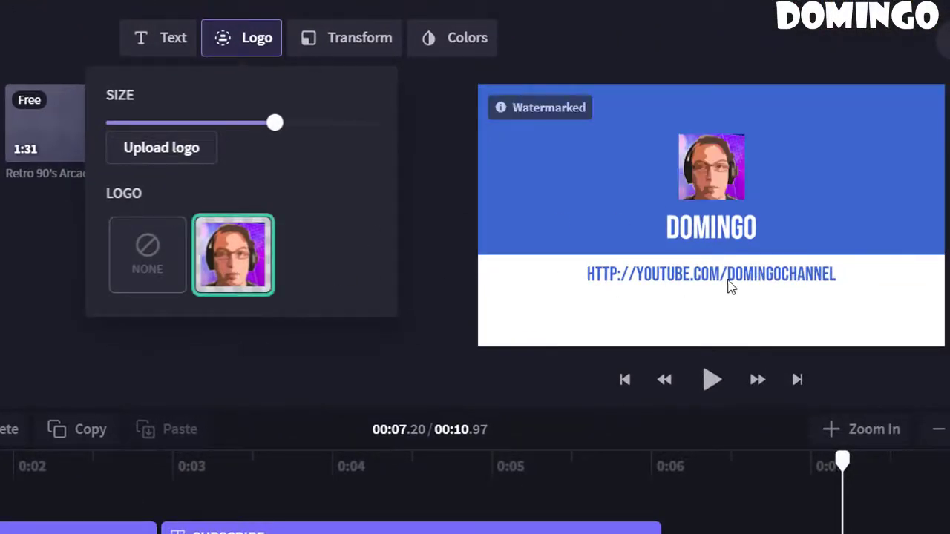
- Set the Funky closing title's background color to dark purple, hex 4A084A, keeping the white text
{"action": "left_click", "coordinate": [473, 44]}
{"action": "left_click", "coordinate": [332, 230]}
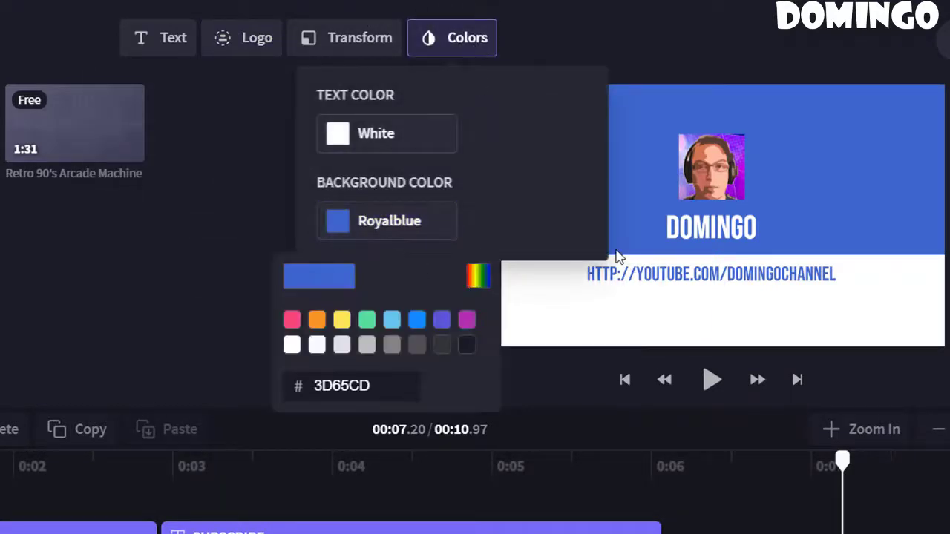
{"action": "left_click", "coordinate": [467, 320]}
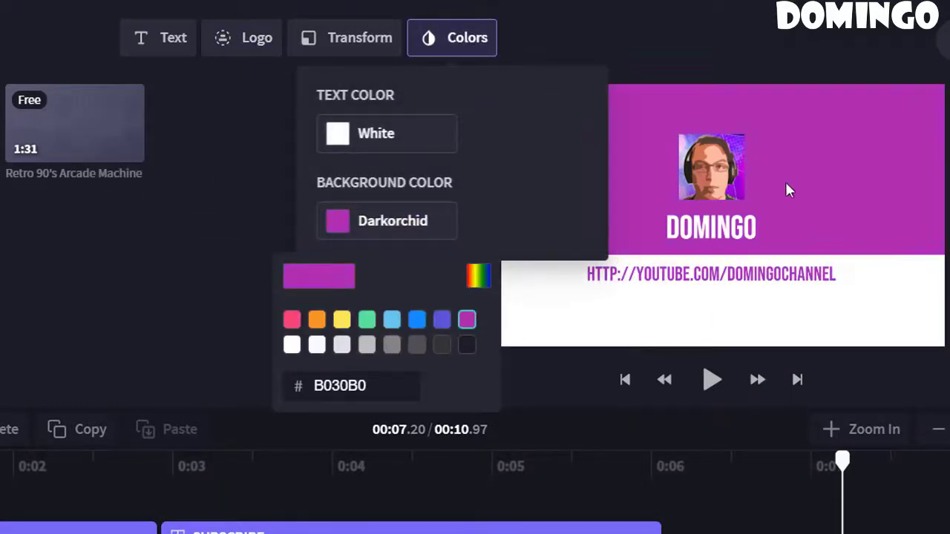
{"action": "left_click", "coordinate": [477, 278]}
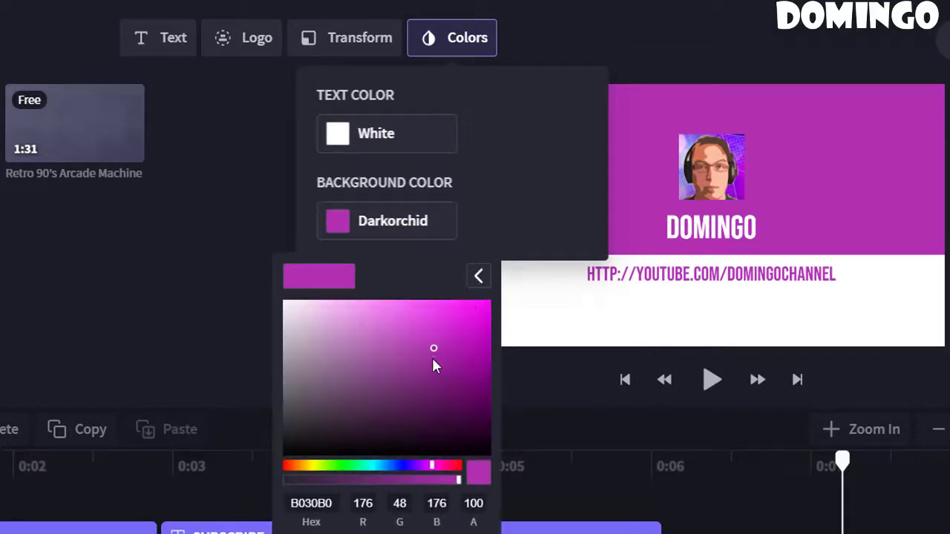
{"action": "mouse_move", "coordinate": [432, 348]}
{"action": "left_mouse_down"}
{"action": "mouse_move", "coordinate": [450, 360]}
{"action": "mouse_move", "coordinate": [468, 409]}
{"action": "left_mouse_up"}
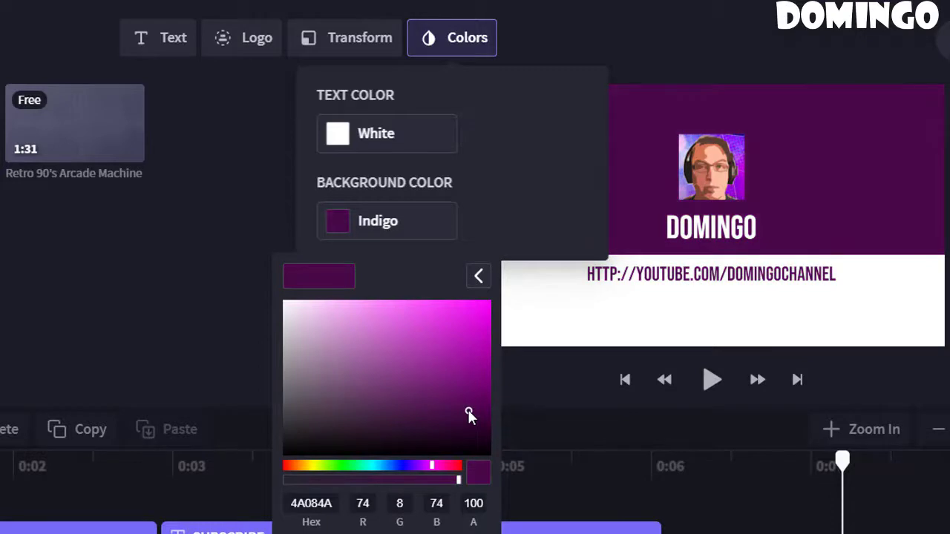
{"action": "left_click", "coordinate": [551, 160]}
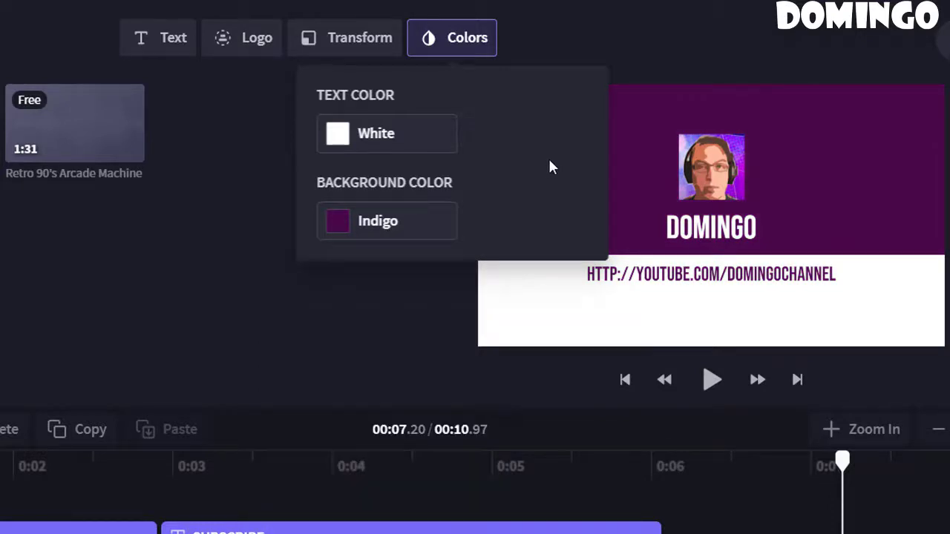
{"action": "left_click", "coordinate": [388, 160]}
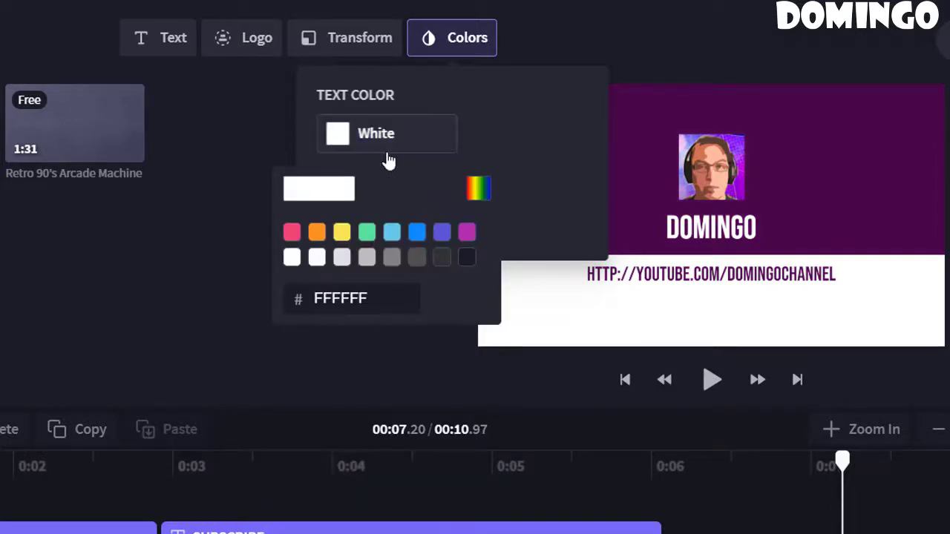
{"action": "left_click", "coordinate": [574, 140]}
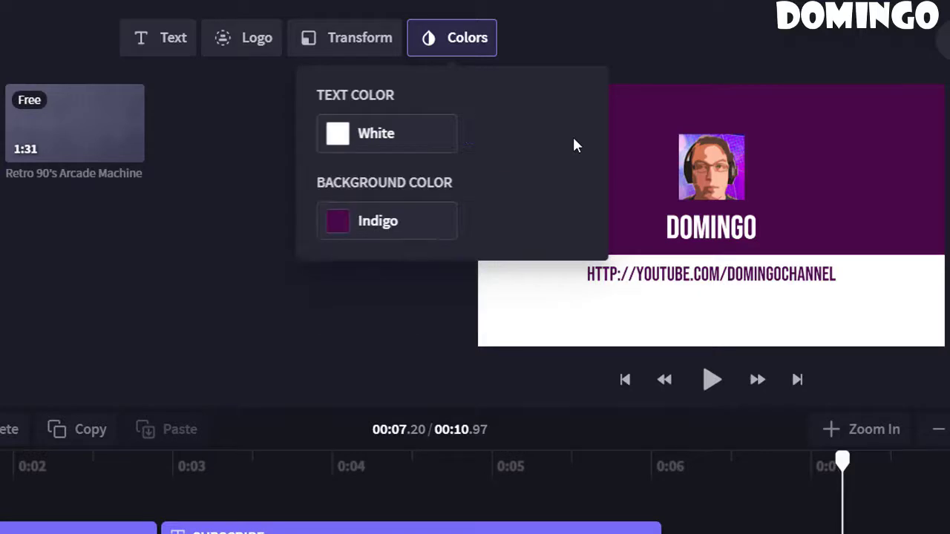
{"action": "left_click", "coordinate": [458, 44]}
- Play back the change from the SUBSCRIBE title to the recolored closing title, starting at about 0:05.88
{"action": "mouse_move", "coordinate": [516, 111]}
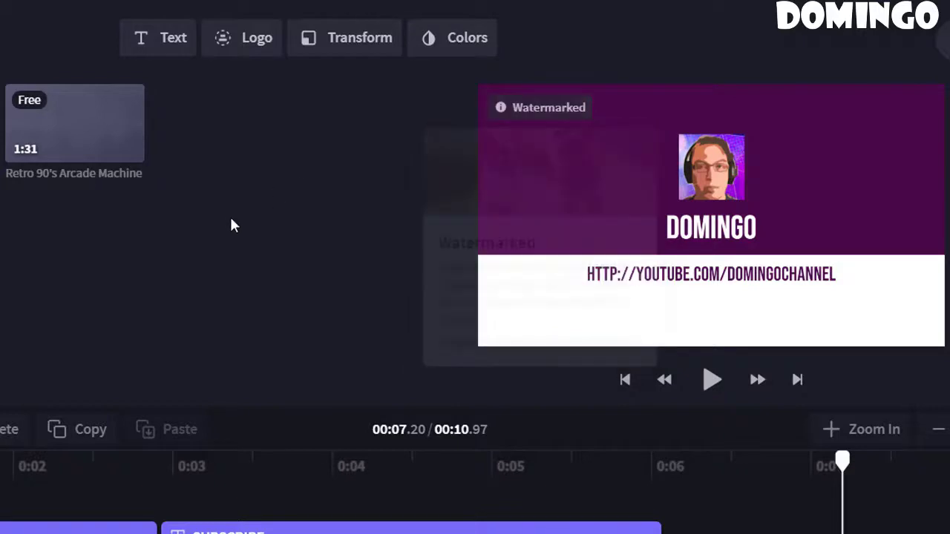
{"action": "mouse_move", "coordinate": [552, 120]}
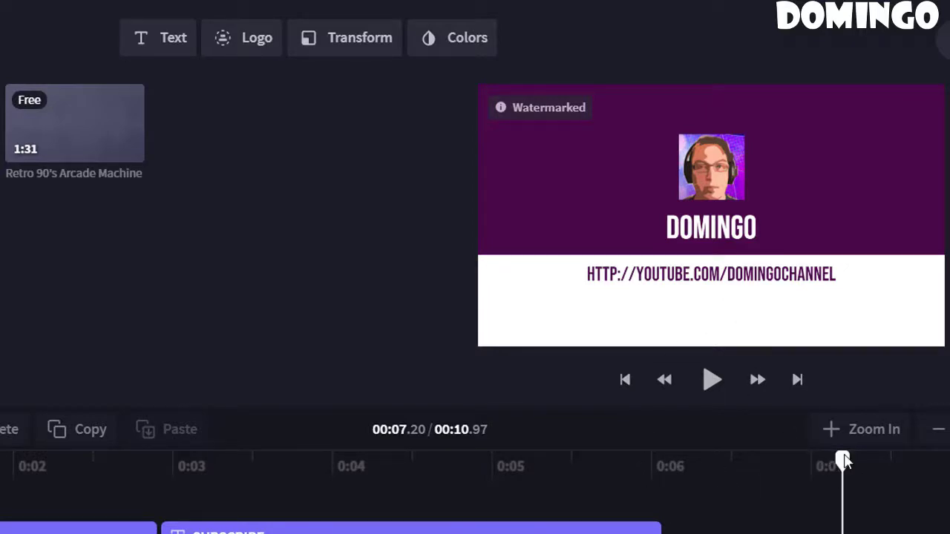
{"action": "left_click_drag", "start_coordinate": [845, 464], "coordinate": [631, 467]}
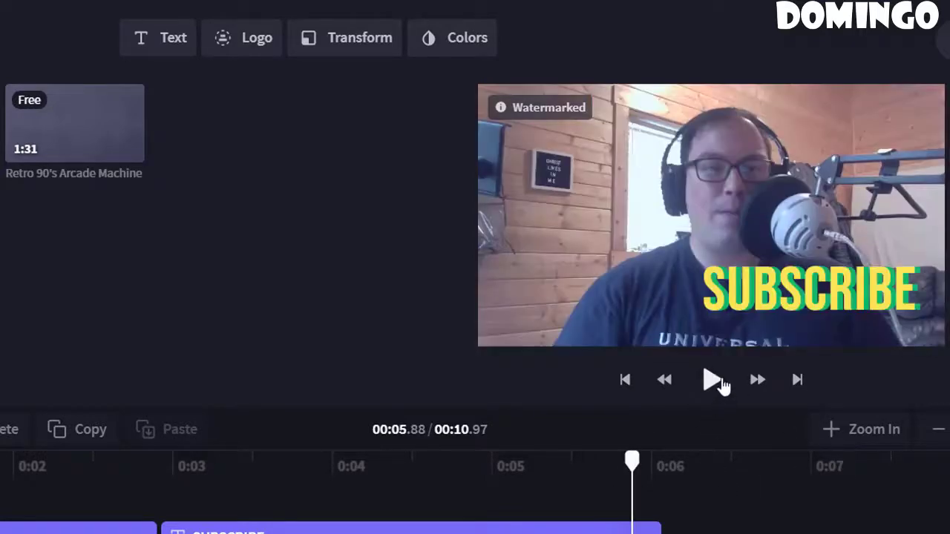
{"action": "left_click", "coordinate": [710, 382]}
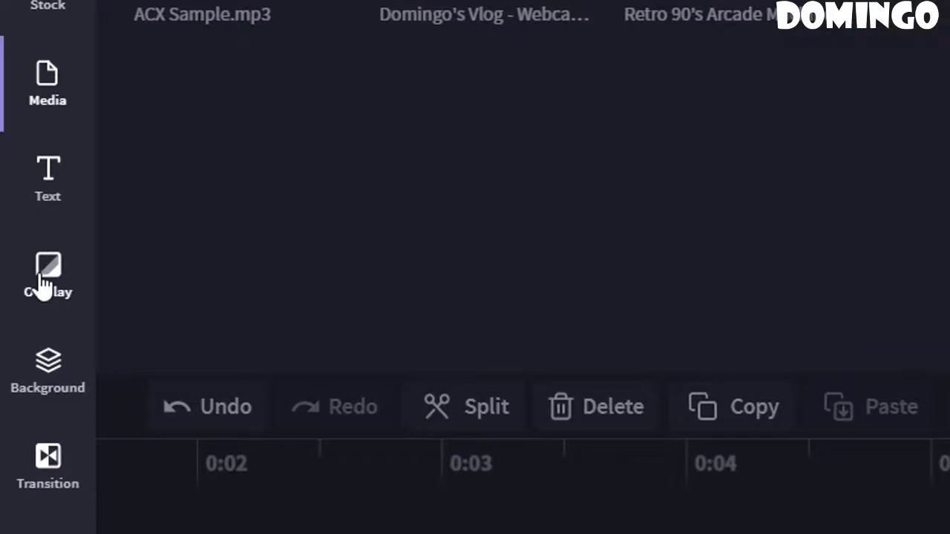
- Add the Funky overlay on a track above the titles, starting at about 0:01.4, and play the video from the beginning
{"action": "left_click", "coordinate": [43, 285]}
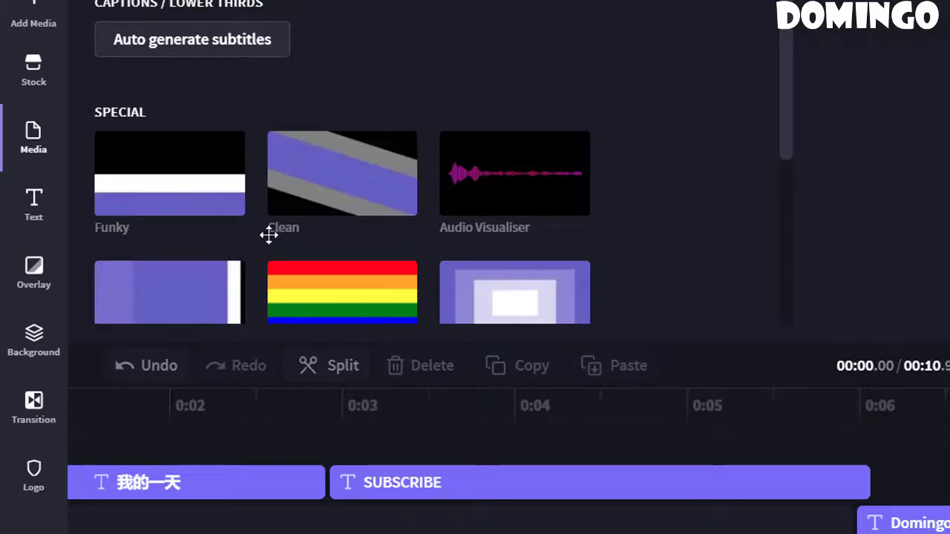
{"action": "mouse_move", "coordinate": [166, 195]}
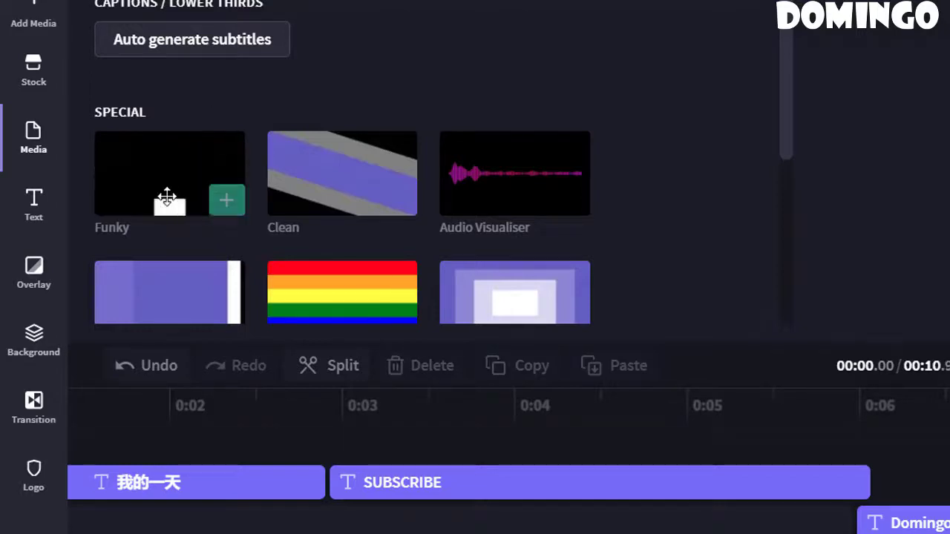
{"action": "left_click", "coordinate": [223, 204]}
{"action": "left_click_drag", "start_coordinate": [467, 392], "coordinate": [104, 388]}
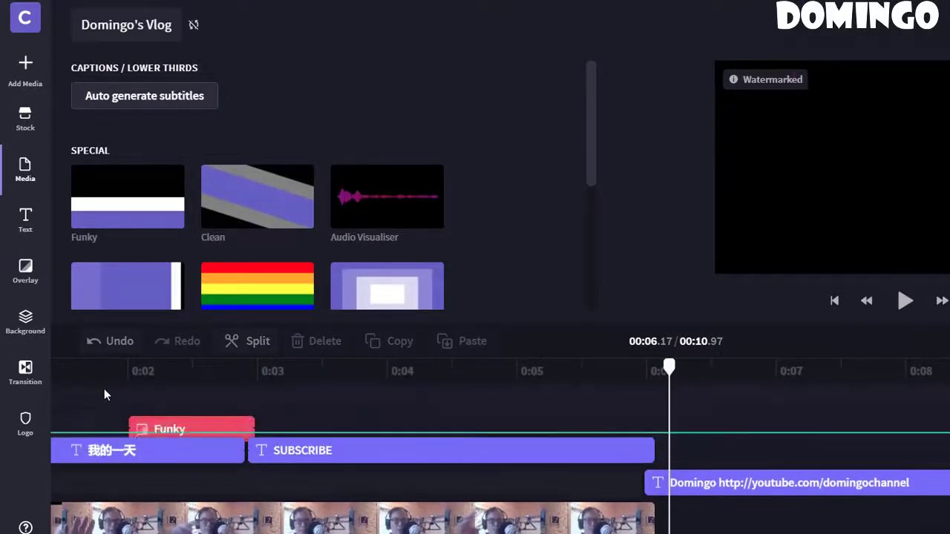
{"action": "left_click_drag", "start_coordinate": [197, 435], "coordinate": [123, 432]}
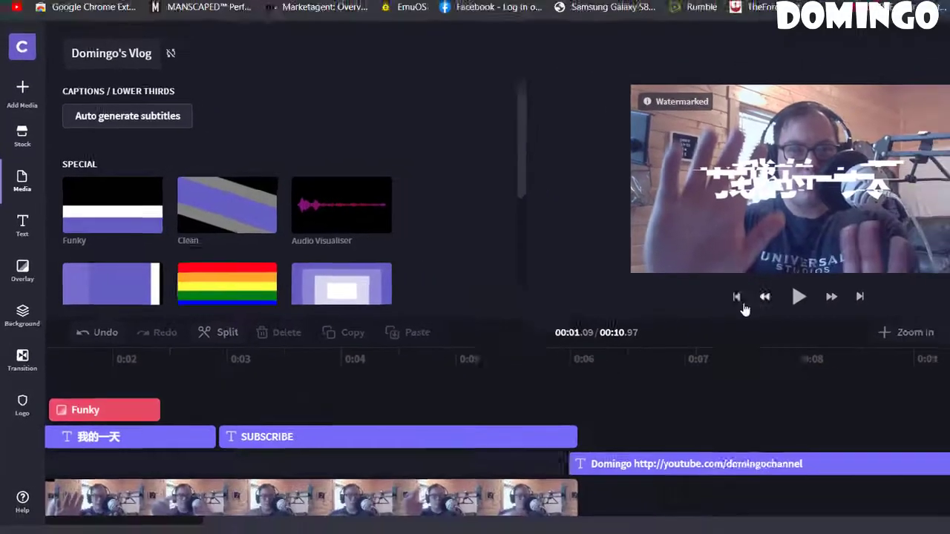
{"action": "left_click", "coordinate": [834, 300]}
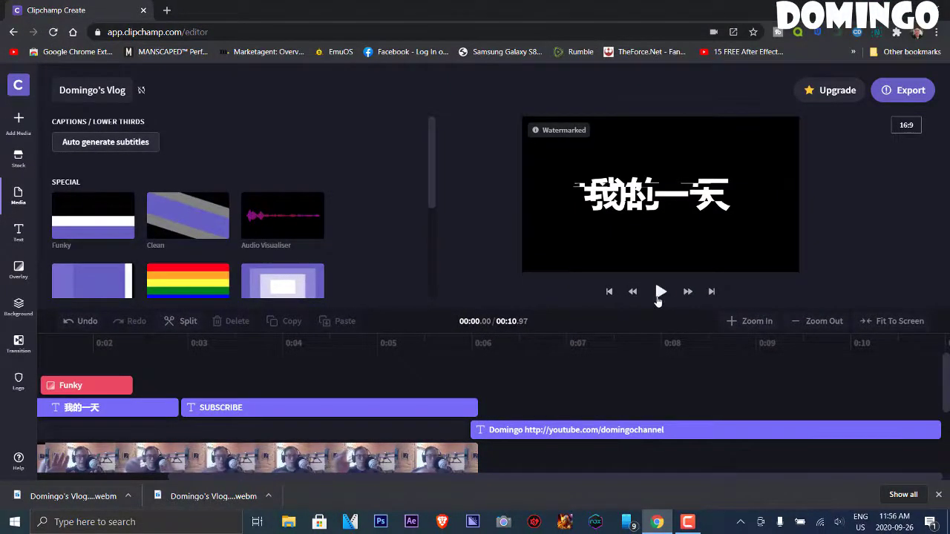
{"action": "left_click", "coordinate": [659, 293]}
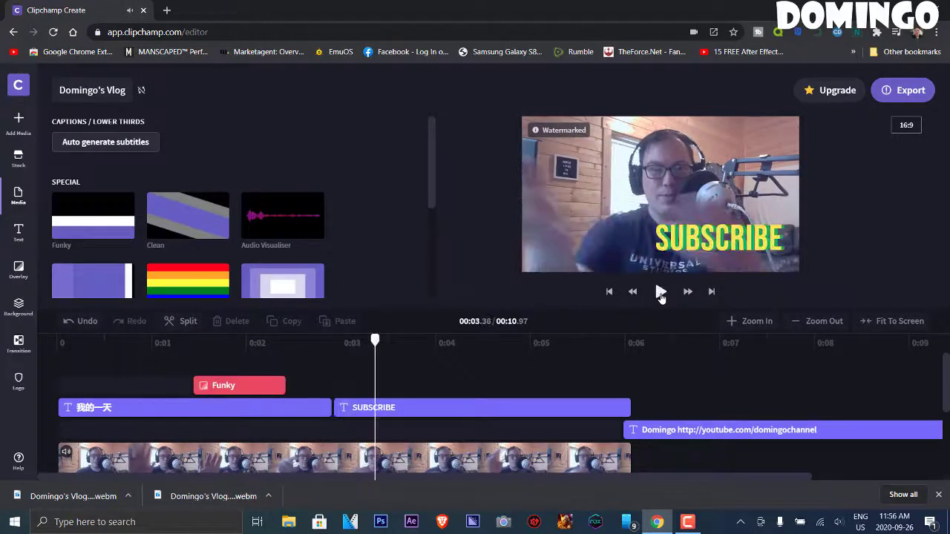
- Extend the Funky overlay to end at about 0:03.2 and play back that section
{"action": "left_click", "coordinate": [273, 386]}
{"action": "left_click_drag", "start_coordinate": [286, 385], "coordinate": [360, 385]}
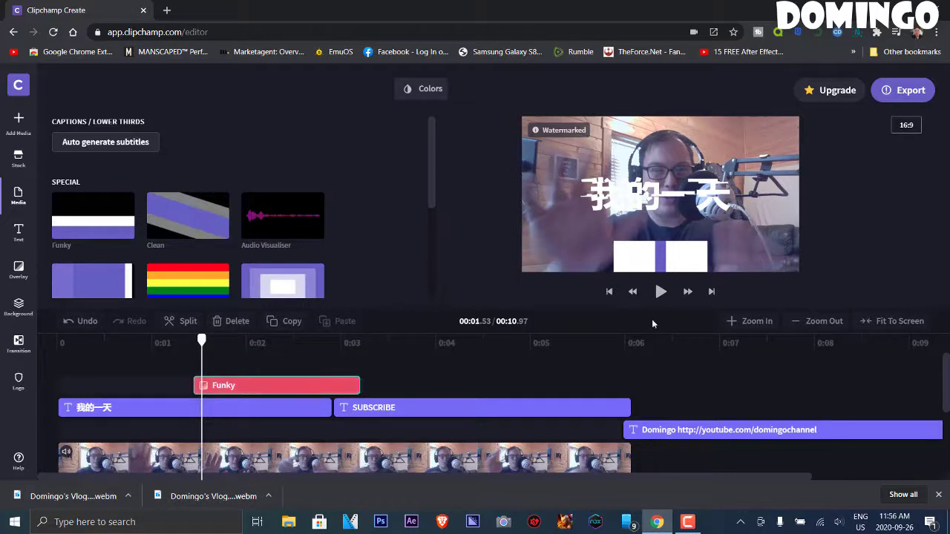
{"action": "left_click", "coordinate": [660, 293]}
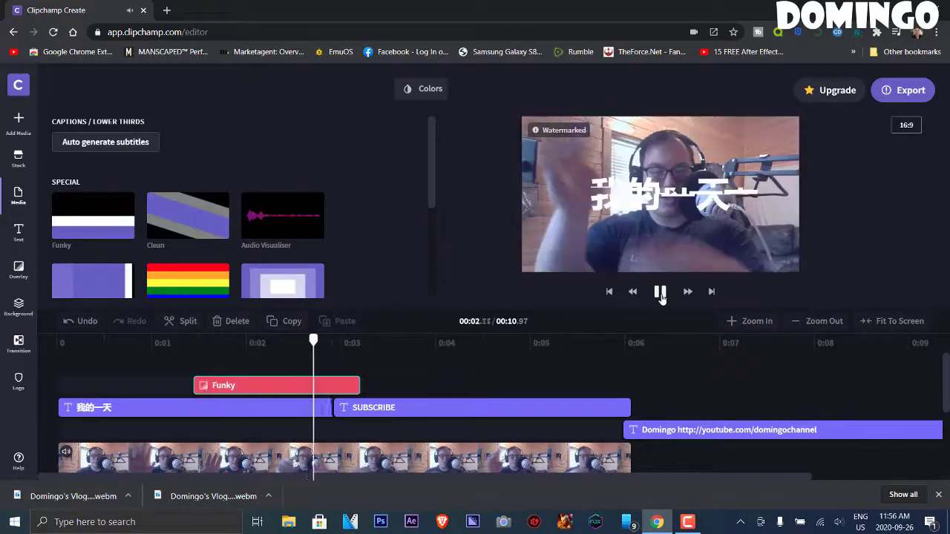
{"action": "left_click", "coordinate": [660, 292]}
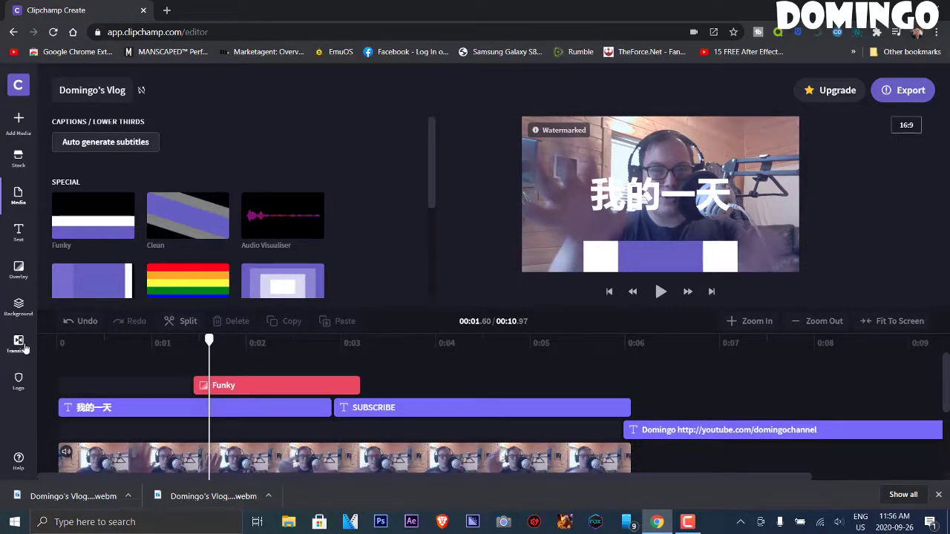
- Browse the overlay templates down to Plunging and look over the Black, White and Solid Colour backgrounds
{"action": "left_click_drag", "start_coordinate": [430, 198], "coordinate": [437, 262]}
{"action": "mouse_move", "coordinate": [185, 239]}
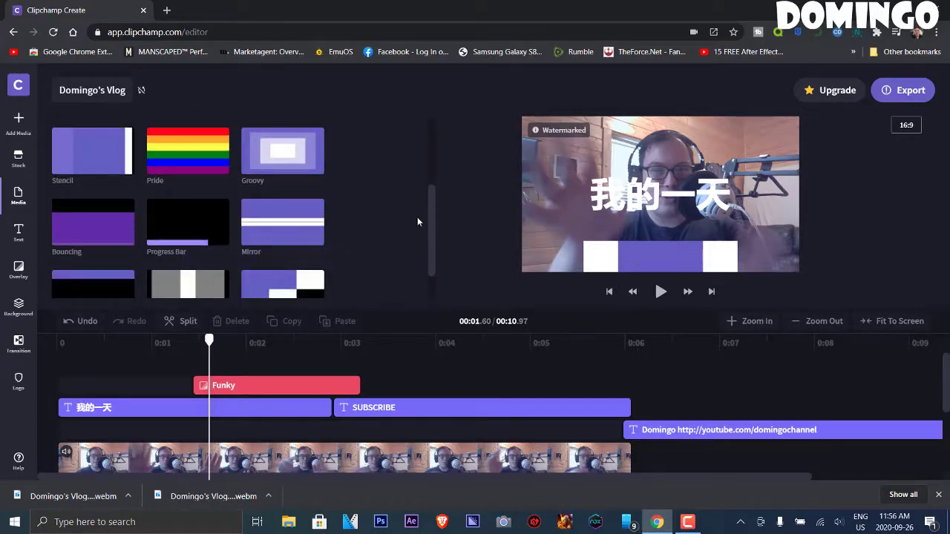
{"action": "left_click_drag", "start_coordinate": [432, 215], "coordinate": [375, 251]}
{"action": "mouse_move", "coordinate": [89, 266]}
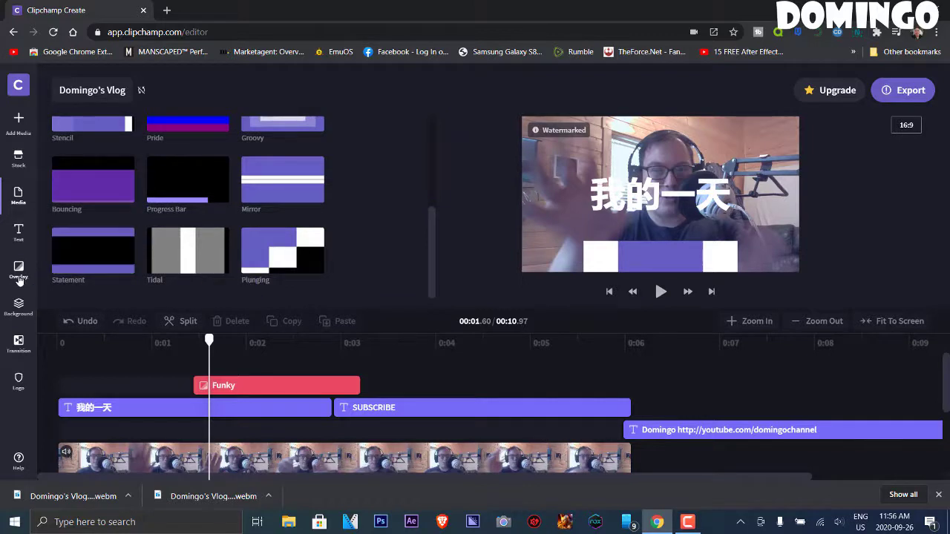
{"action": "left_click", "coordinate": [19, 306]}
{"action": "mouse_move", "coordinate": [94, 156]}
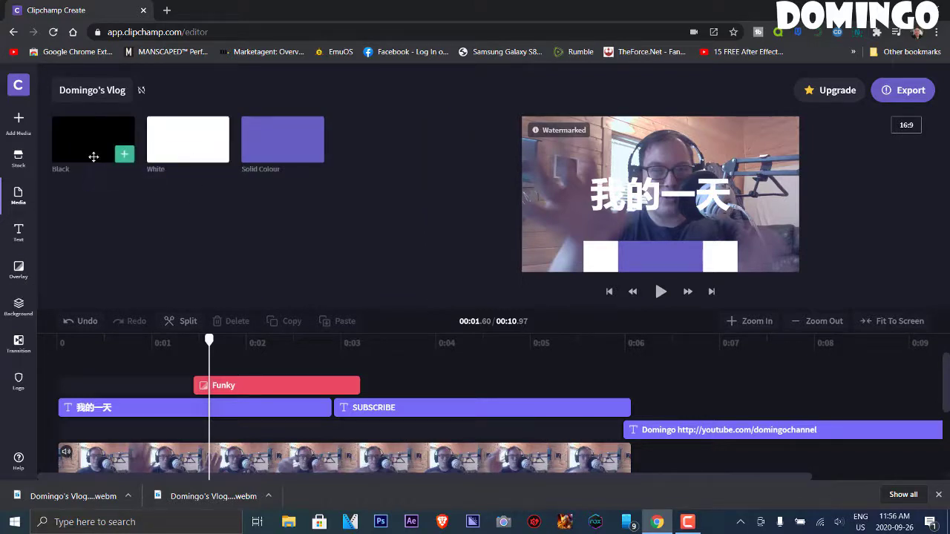
{"action": "mouse_move", "coordinate": [296, 148]}
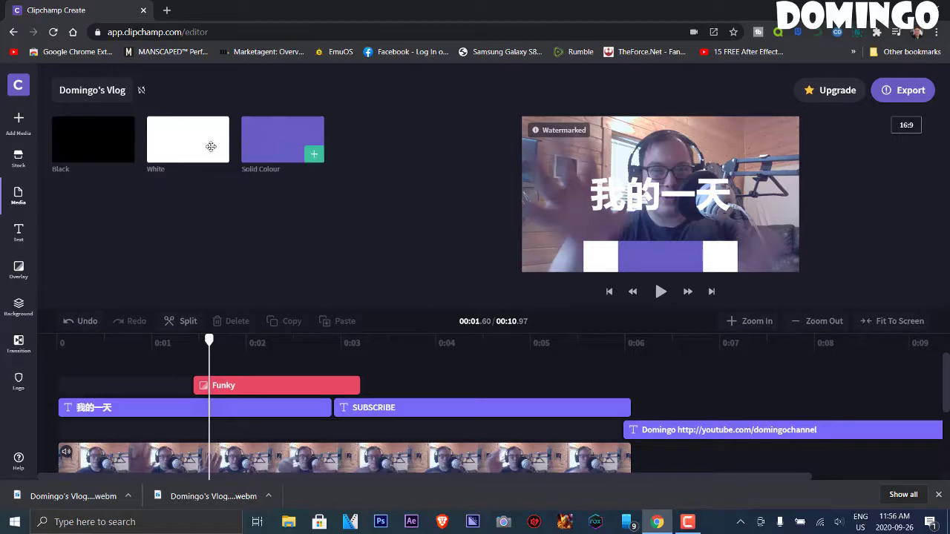
{"action": "mouse_move", "coordinate": [61, 137]}
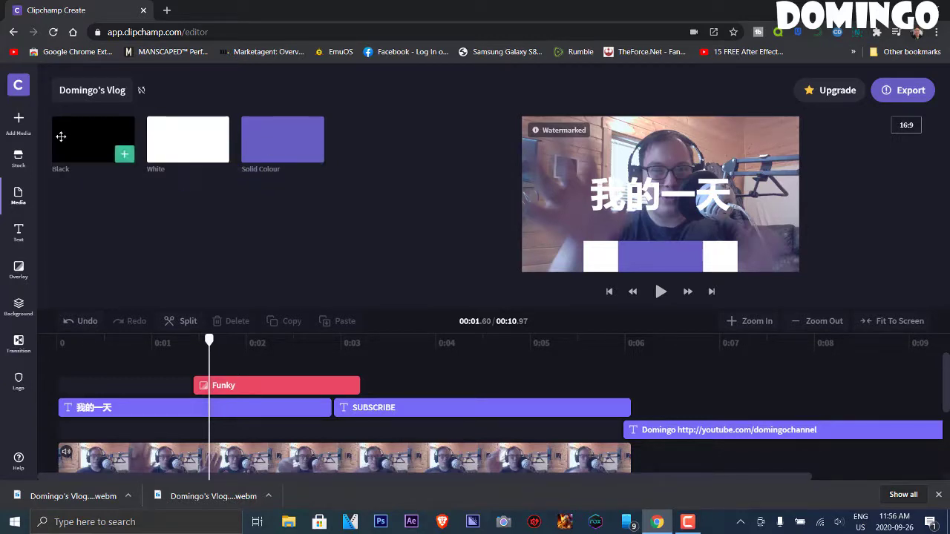
- Try to apply the Fade Through White transition to the start of the webcam clip
{"action": "left_click", "coordinate": [18, 343]}
{"action": "scroll", "coordinate": [223, 401], "scroll_direction": "down", "scroll_amount": 2}
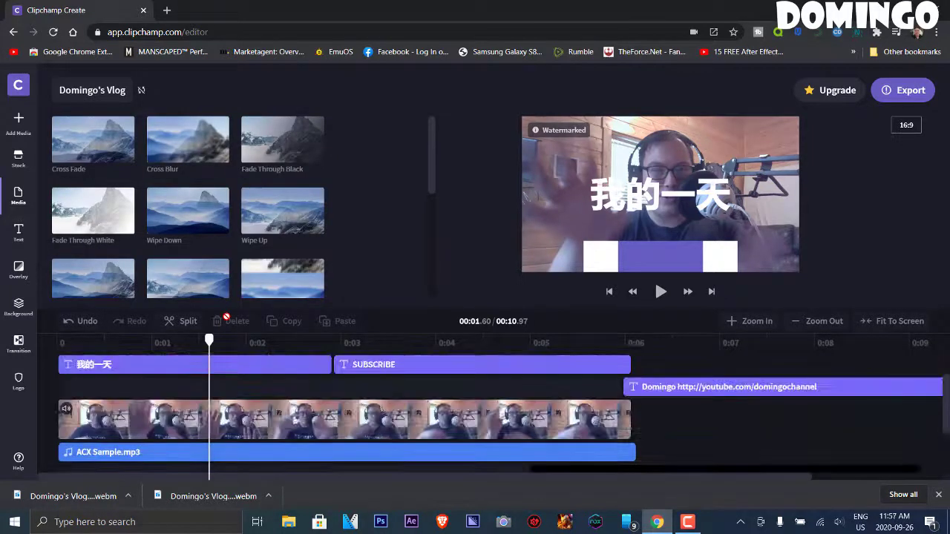
{"action": "left_click_drag", "start_coordinate": [89, 215], "coordinate": [104, 417]}
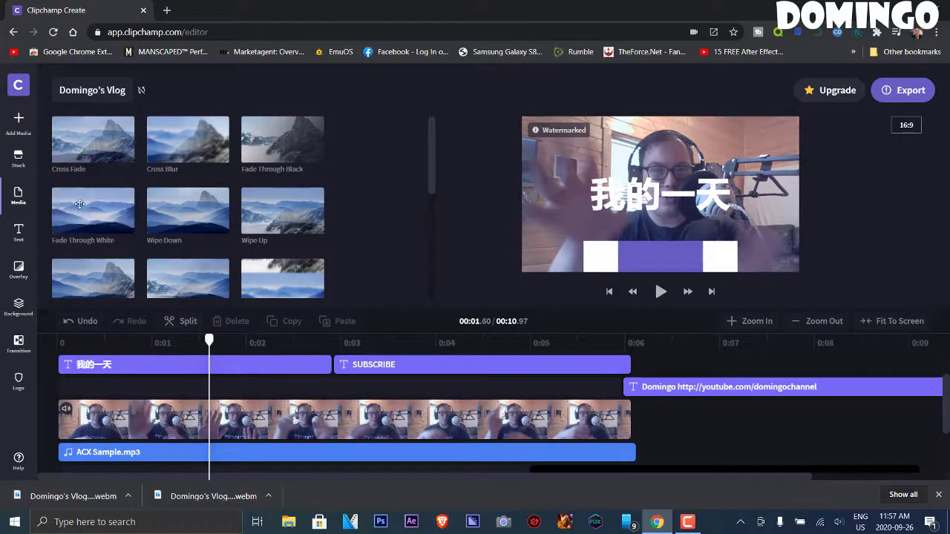
- Check the webcam clip's layout and transform options, then try flipping the clip horizontally and flip it back
{"action": "left_click", "coordinate": [169, 417]}
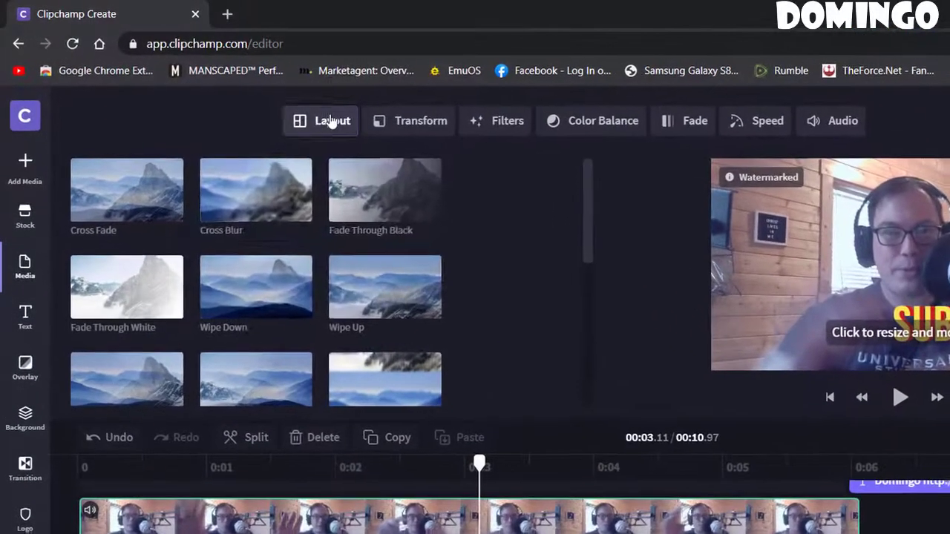
{"action": "left_click", "coordinate": [243, 88]}
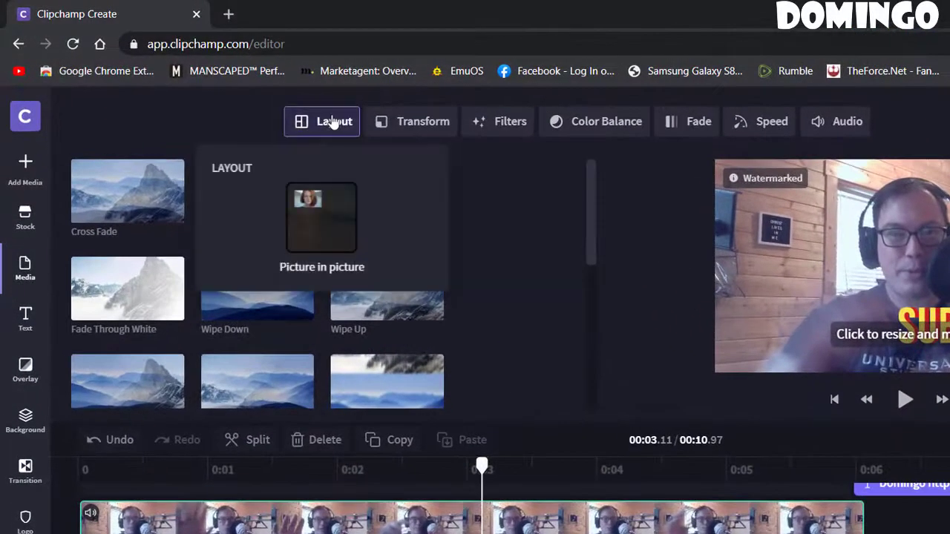
{"action": "left_click", "coordinate": [414, 129]}
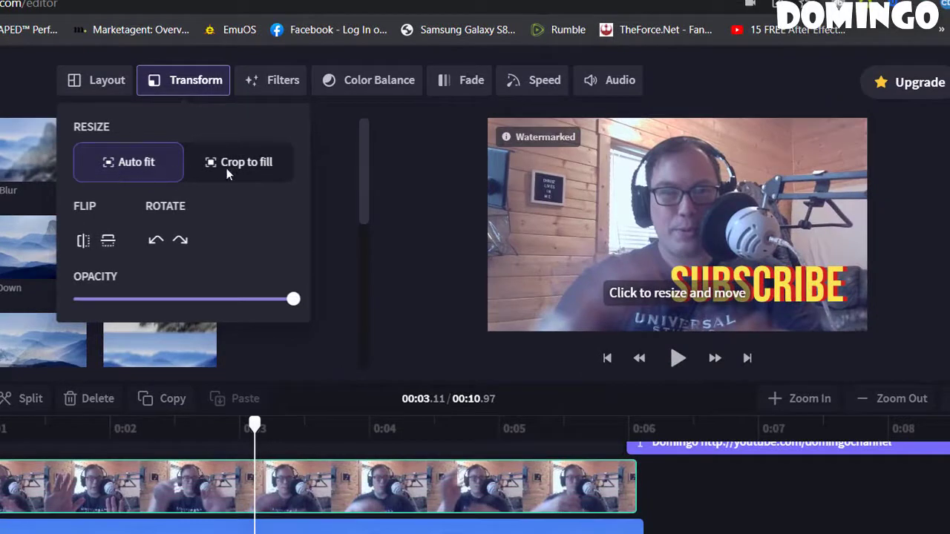
{"action": "left_click", "coordinate": [82, 242]}
{"action": "left_click", "coordinate": [82, 241]}
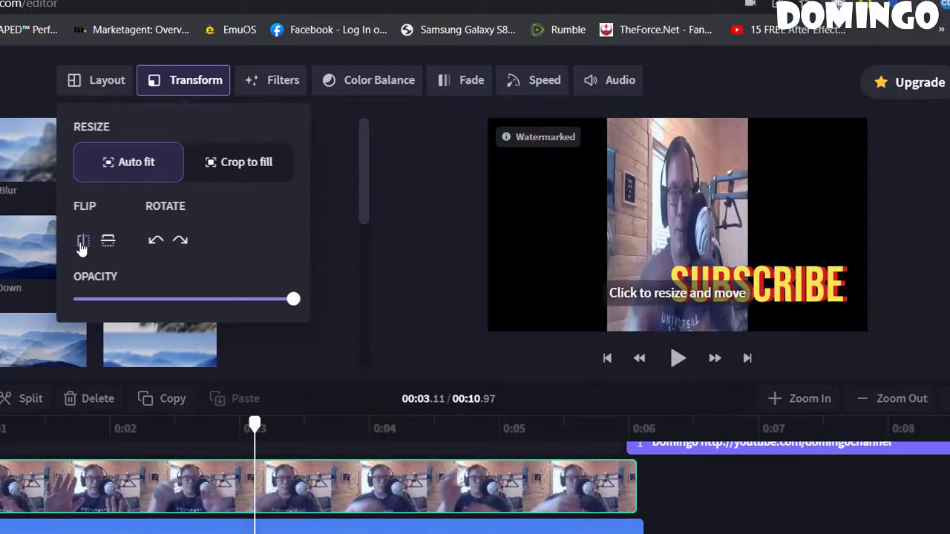
- Try lowering the webcam clip's opacity and undo it, then rotate the clip clockwise and back upright
{"action": "left_click_drag", "start_coordinate": [293, 304], "coordinate": [214, 299]}
{"action": "key", "text": "ctrl+z"}
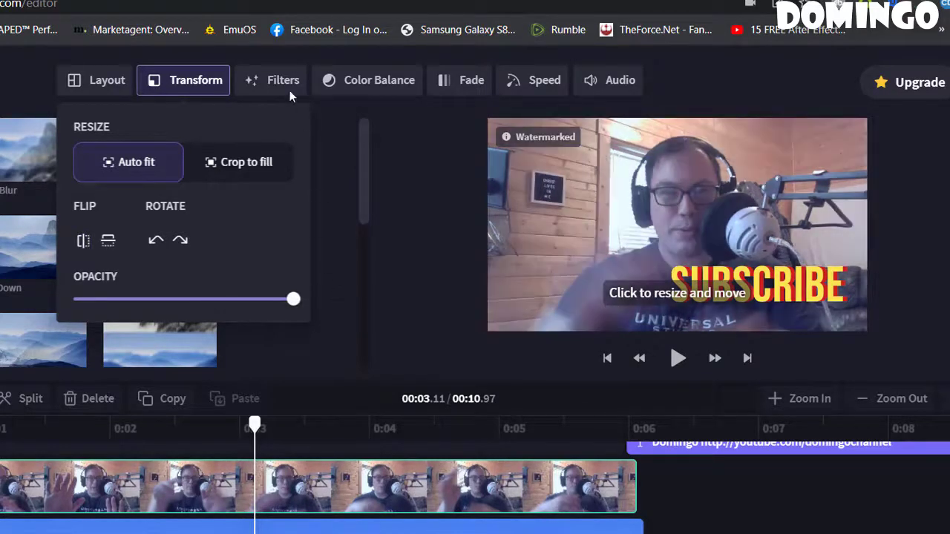
{"action": "left_click", "coordinate": [181, 240]}
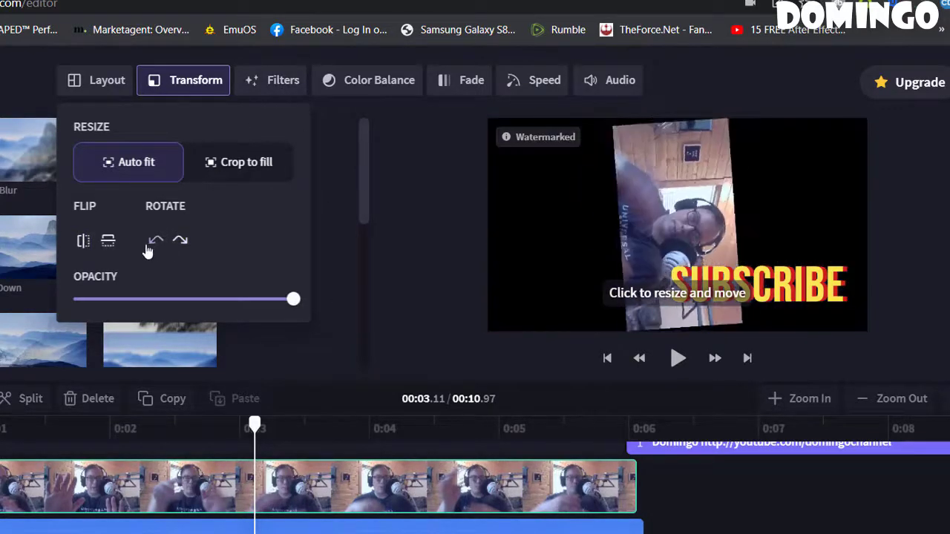
{"action": "left_click", "coordinate": [156, 242]}
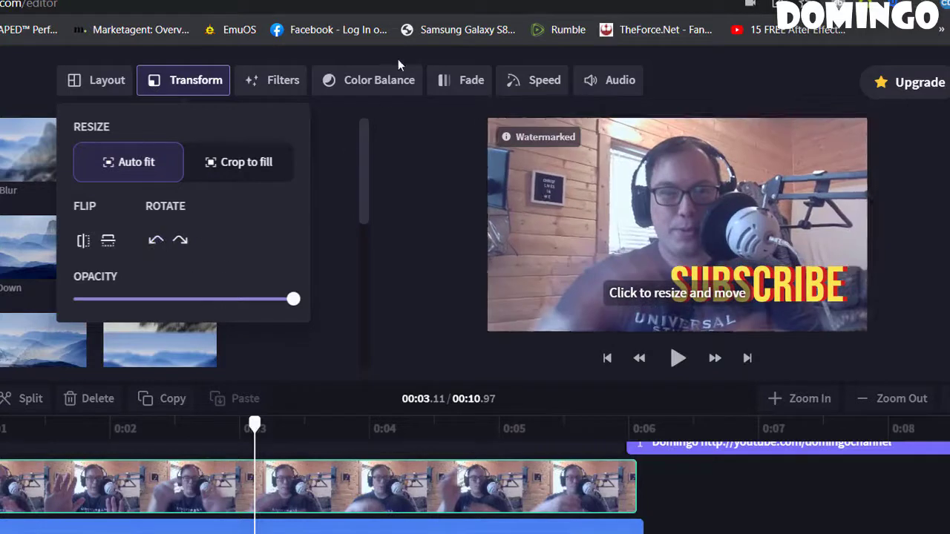
- Try B&W Filter 1 on the webcam clip and apply the Increased filter instead
{"action": "left_click", "coordinate": [284, 83]}
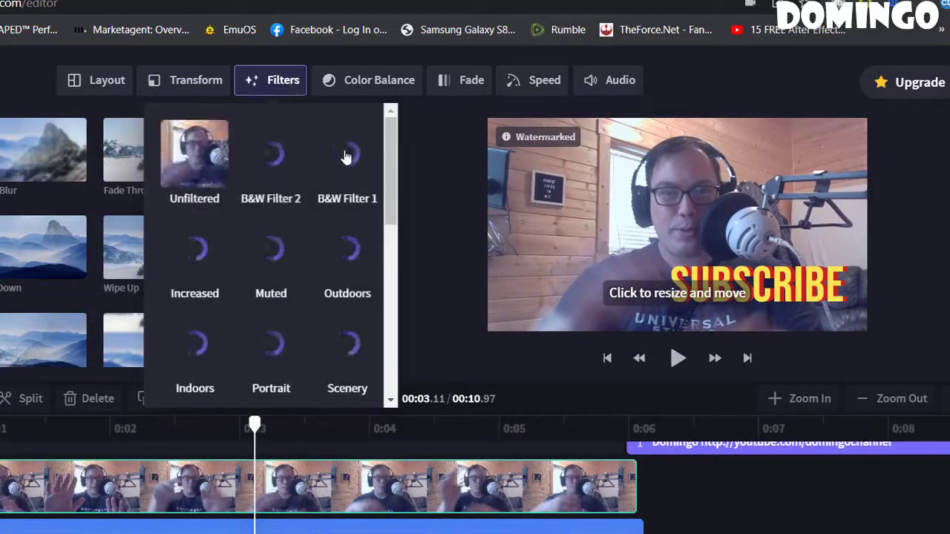
{"action": "left_click", "coordinate": [368, 163]}
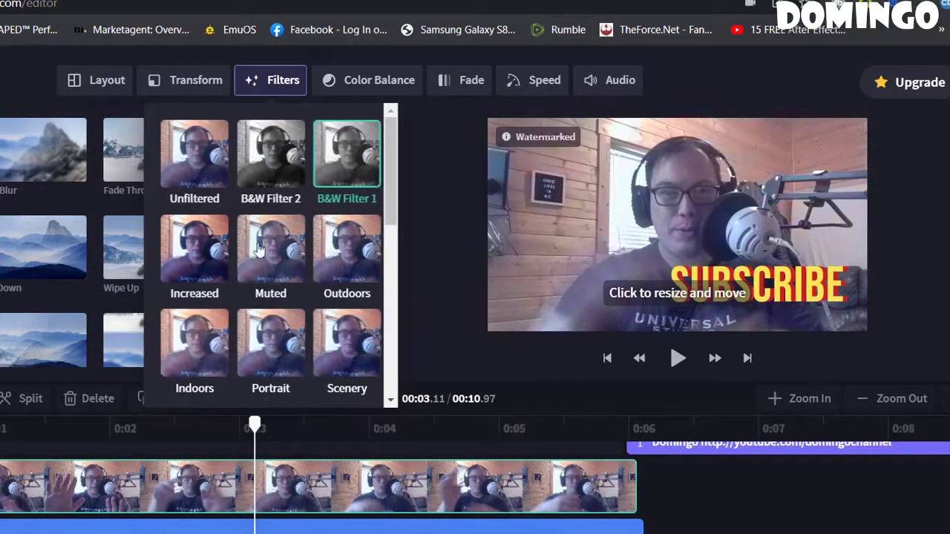
{"action": "left_click", "coordinate": [196, 260]}
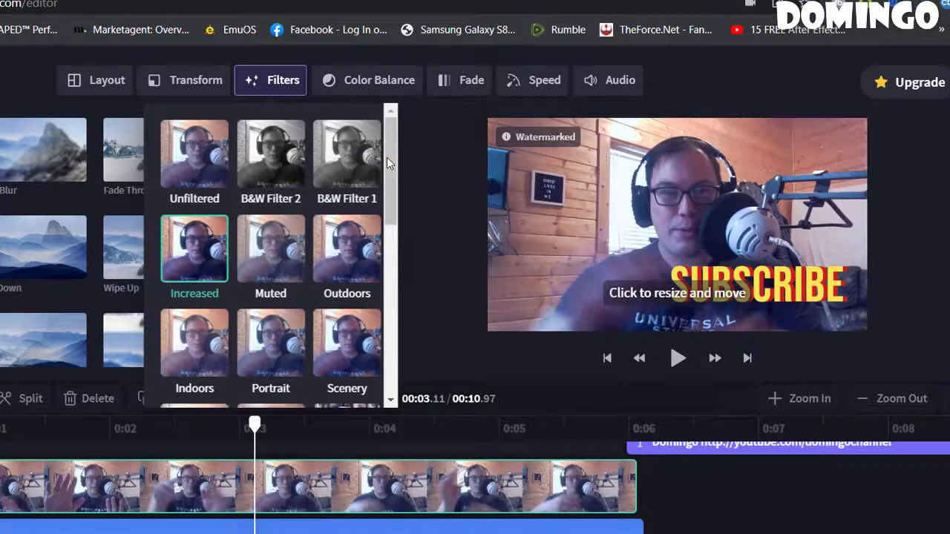
- Adjust the webcam clip's colour balance sliders to give a brighter, more strongly coloured picture
{"action": "left_click", "coordinate": [371, 84]}
{"action": "left_click_drag", "start_coordinate": [367, 151], "coordinate": [397, 151]}
{"action": "mouse_move", "coordinate": [381, 210]}
{"action": "left_mouse_down"}
{"action": "mouse_move", "coordinate": [418, 210]}
{"action": "mouse_move", "coordinate": [379, 210]}
{"action": "left_mouse_up"}
{"action": "mouse_move", "coordinate": [352, 266]}
{"action": "left_mouse_down"}
{"action": "mouse_move", "coordinate": [335, 267]}
{"action": "mouse_move", "coordinate": [369, 268]}
{"action": "left_mouse_up"}
{"action": "mouse_move", "coordinate": [368, 312]}
{"action": "left_mouse_down"}
{"action": "mouse_move", "coordinate": [398, 312]}
{"action": "mouse_move", "coordinate": [383, 312]}
{"action": "left_mouse_up"}
- Set a 0.3 s fade in on the webcam clip and move the playhead to about 0:00.95
{"action": "left_click", "coordinate": [448, 85]}
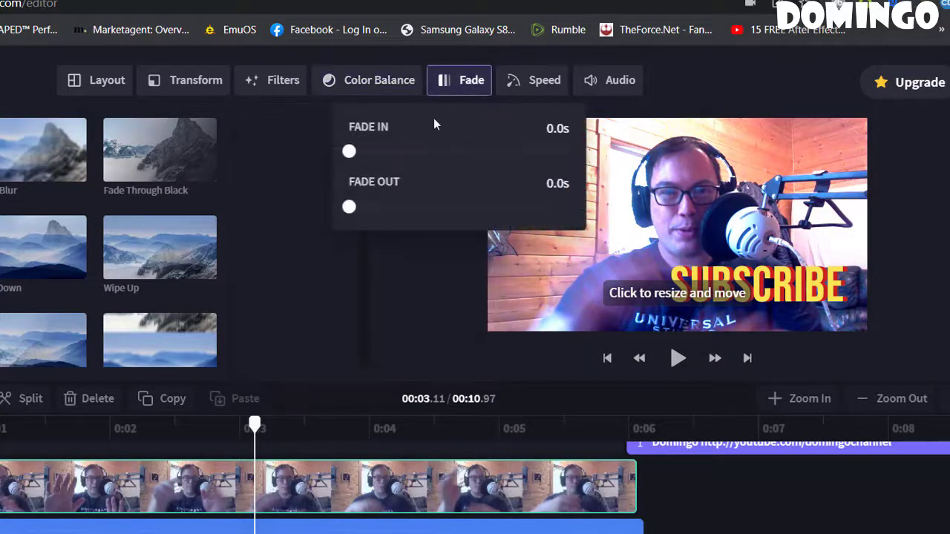
{"action": "left_click_drag", "start_coordinate": [349, 152], "coordinate": [383, 161]}
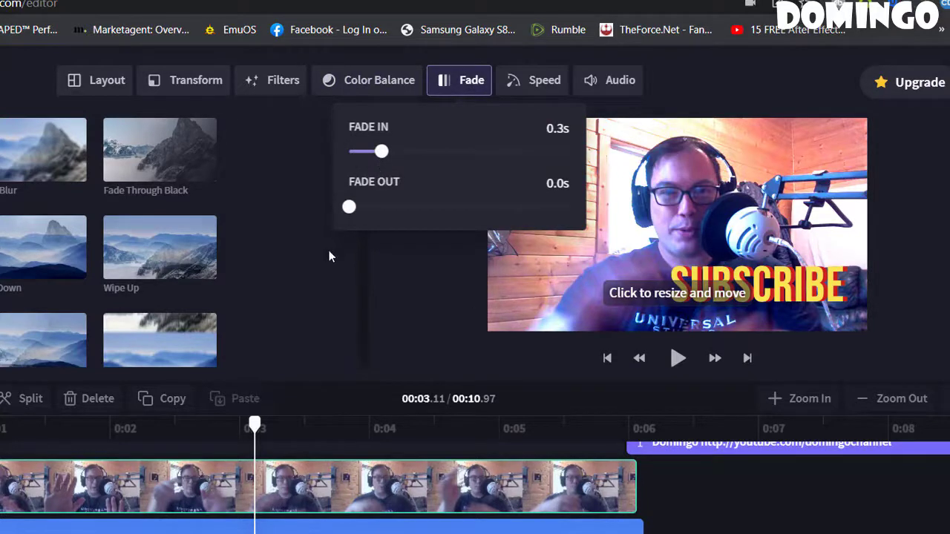
{"action": "left_click", "coordinate": [2, 429]}
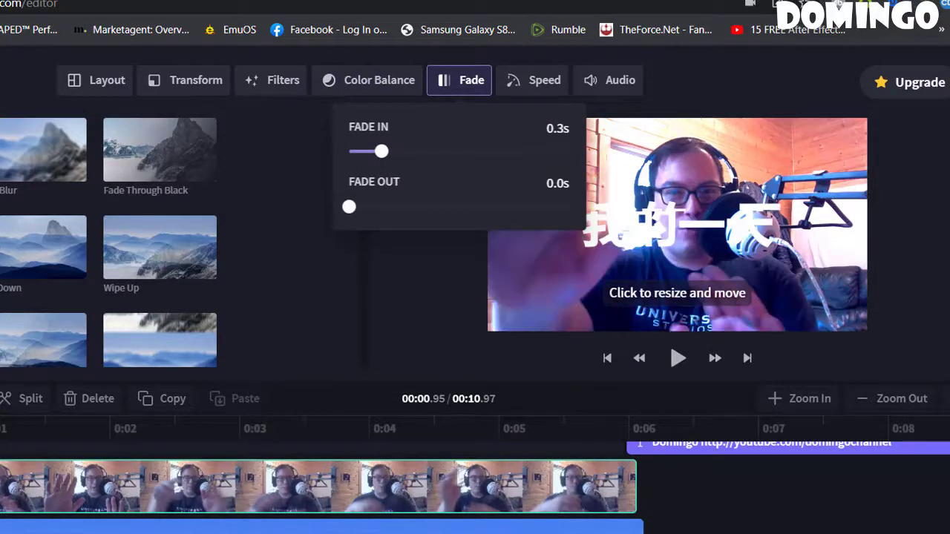
- Try the Fast clip speed on the webcam clip and return it to Normal
{"action": "left_click", "coordinate": [545, 84]}
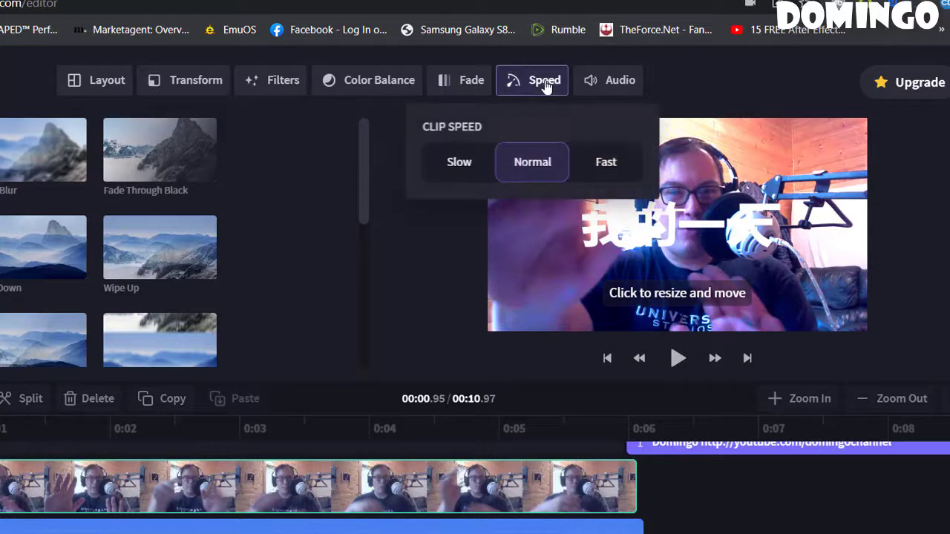
{"action": "left_click", "coordinate": [611, 167]}
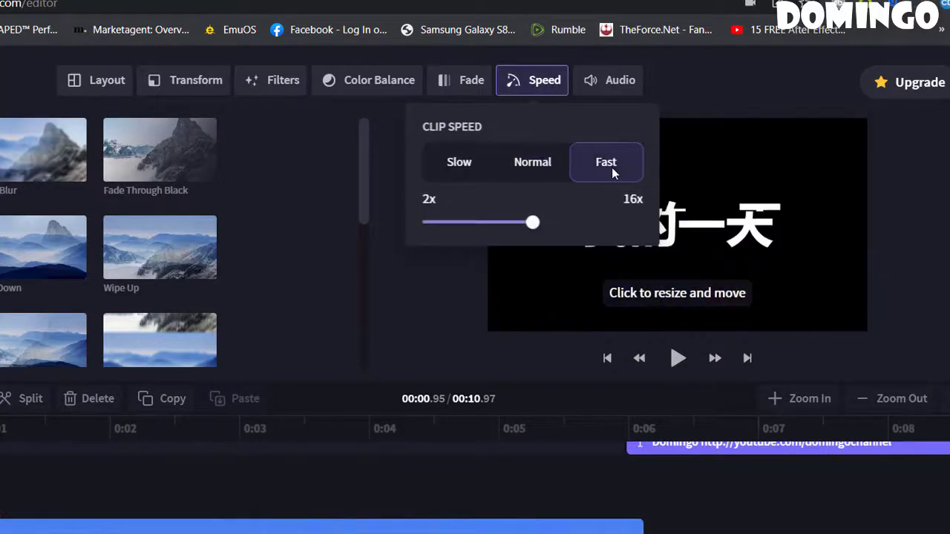
{"action": "left_click", "coordinate": [547, 173]}
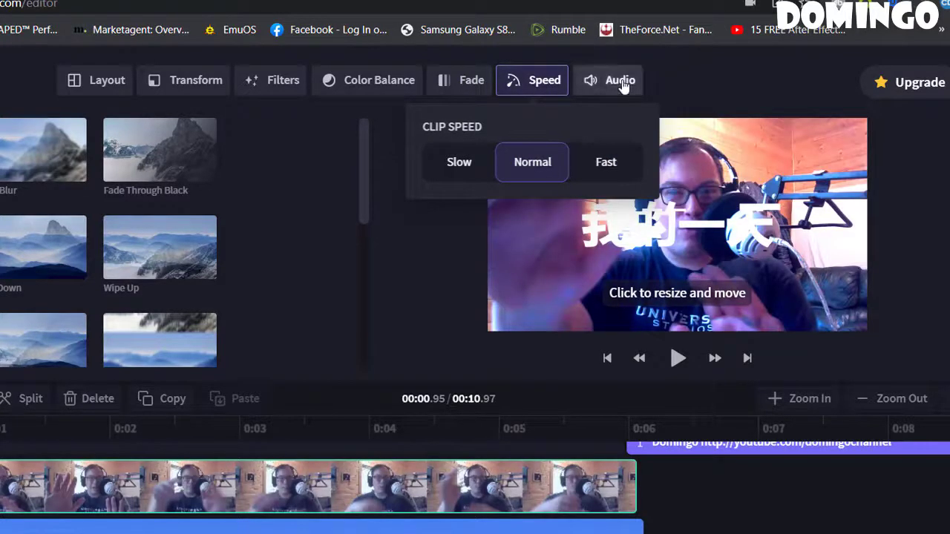
- Separate the audio from the webcam clip onto its own track
{"action": "left_click", "coordinate": [620, 83]}
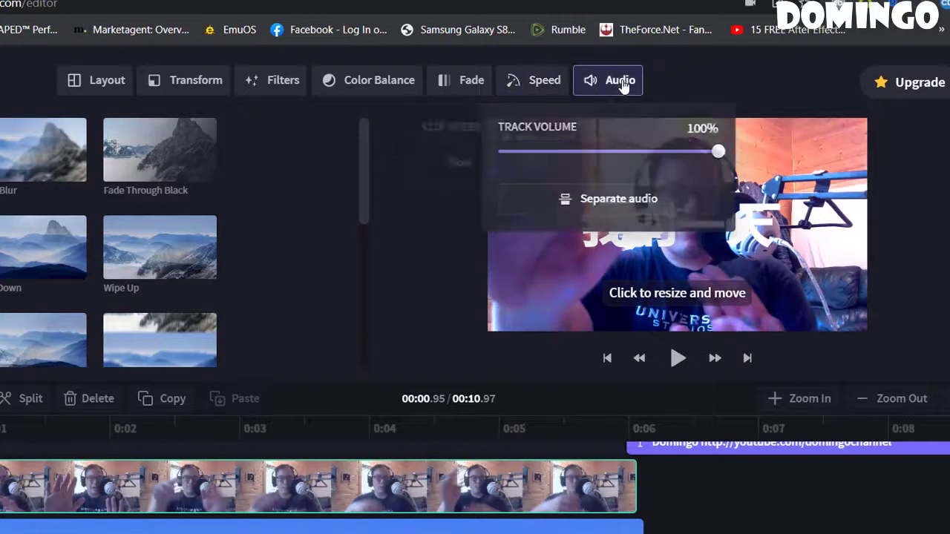
{"action": "left_click", "coordinate": [643, 201]}
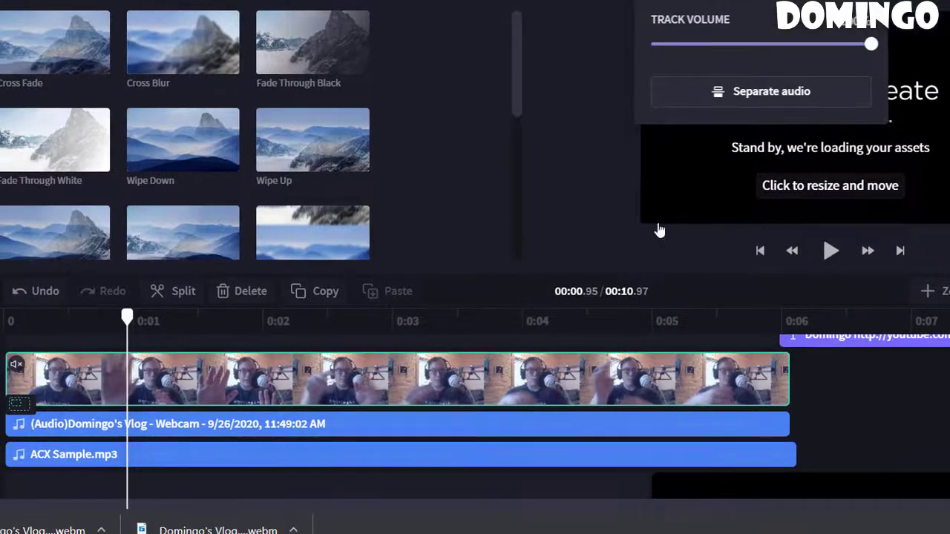
- Delete the separated webcam audio track and undo the deletion
{"action": "left_click", "coordinate": [610, 427]}
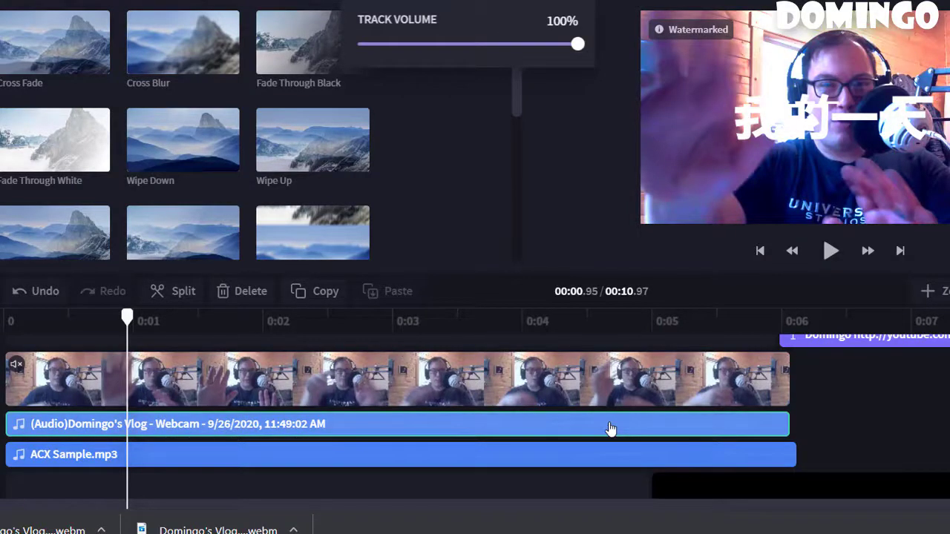
{"action": "key", "text": "Delete"}
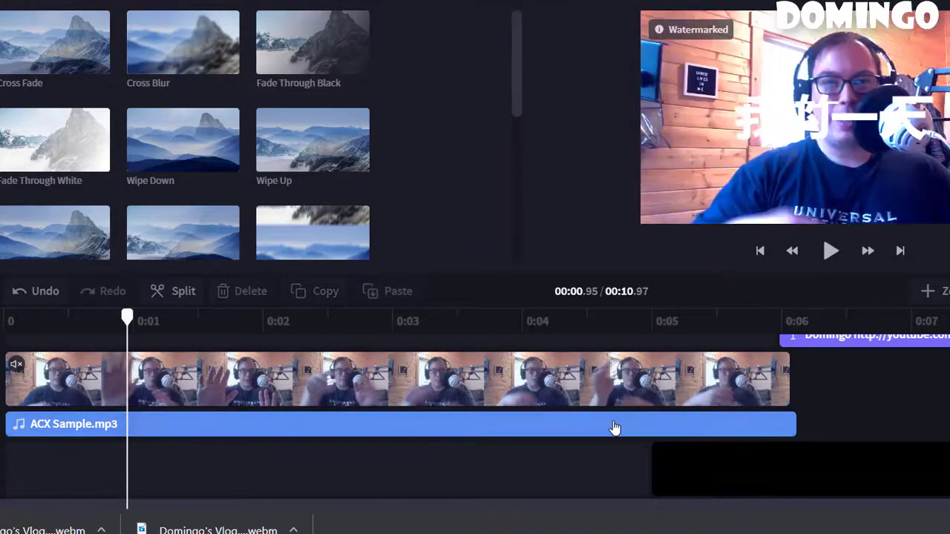
{"action": "key", "text": "ctrl+z"}
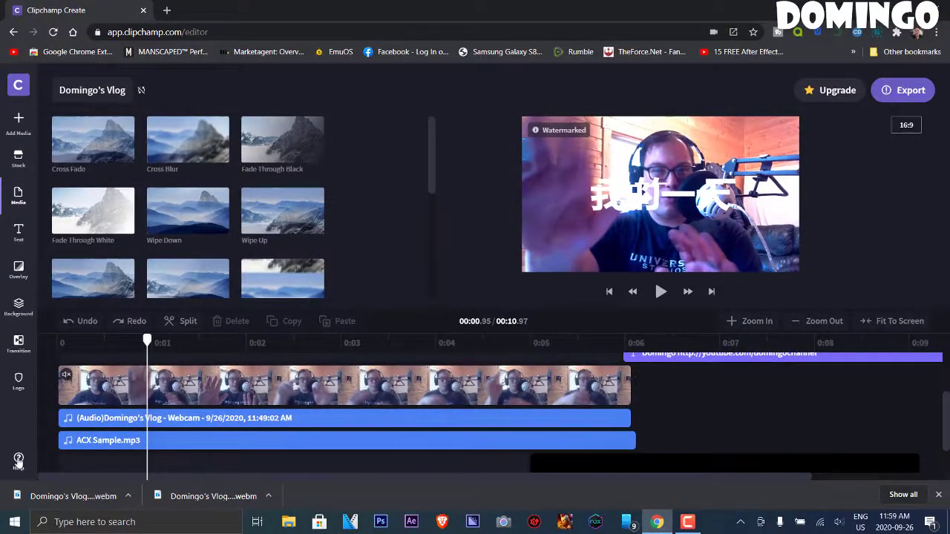
- Close the browser's downloads bar, then open the help chat and close it again
{"action": "left_click", "coordinate": [938, 494]}
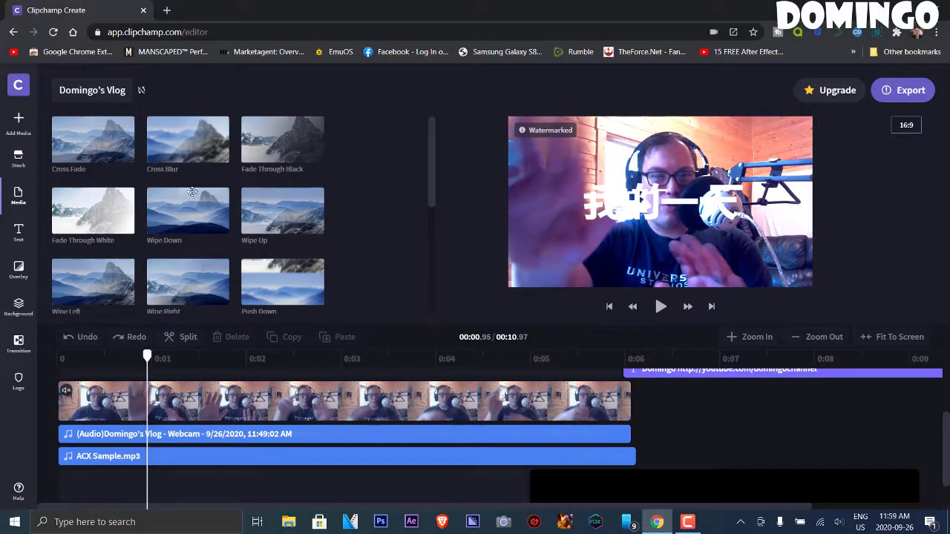
{"action": "left_click", "coordinate": [20, 492]}
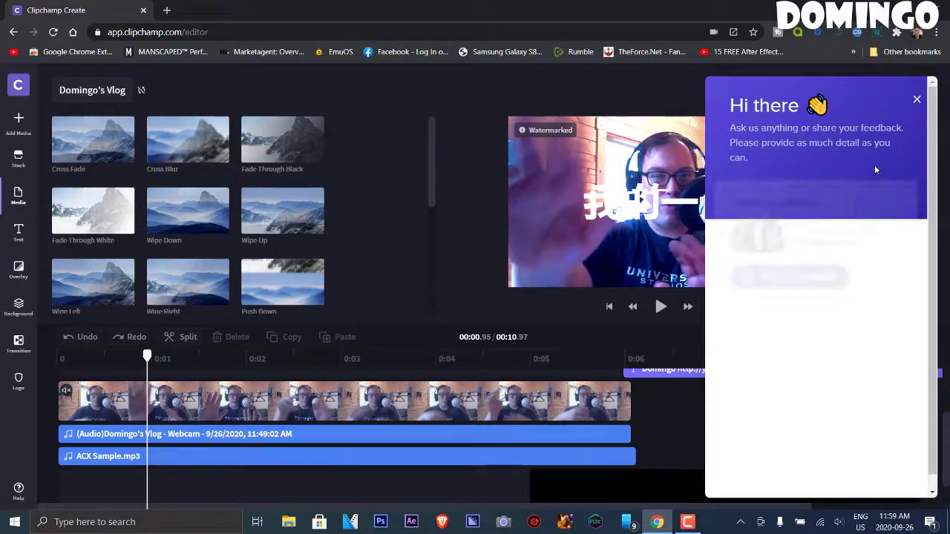
{"action": "left_click", "coordinate": [916, 98]}
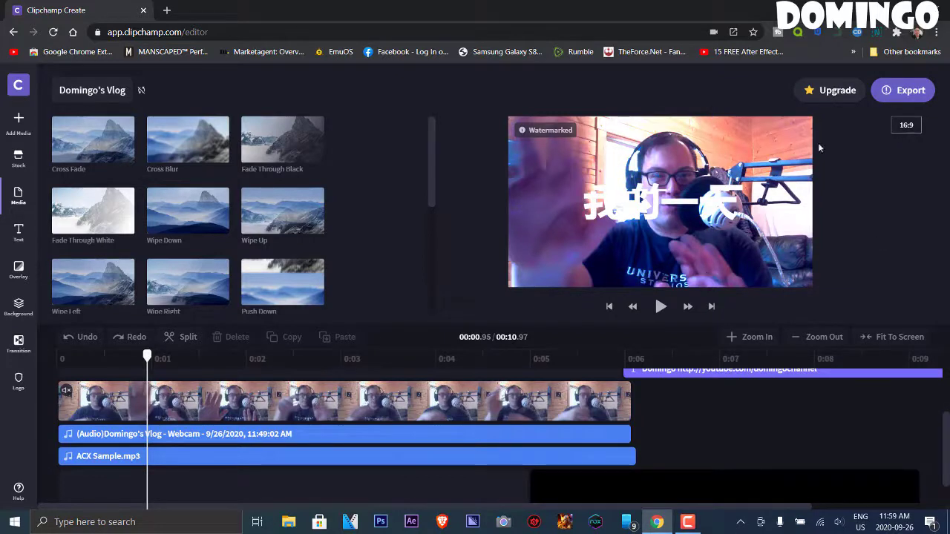
- Delete the logo closing title that starts at about 0:06 on the timeline
{"action": "mouse_move", "coordinate": [894, 100]}
{"action": "scroll", "coordinate": [458, 433], "scroll_direction": "up", "scroll_amount": 2}
{"action": "left_click", "coordinate": [709, 448]}
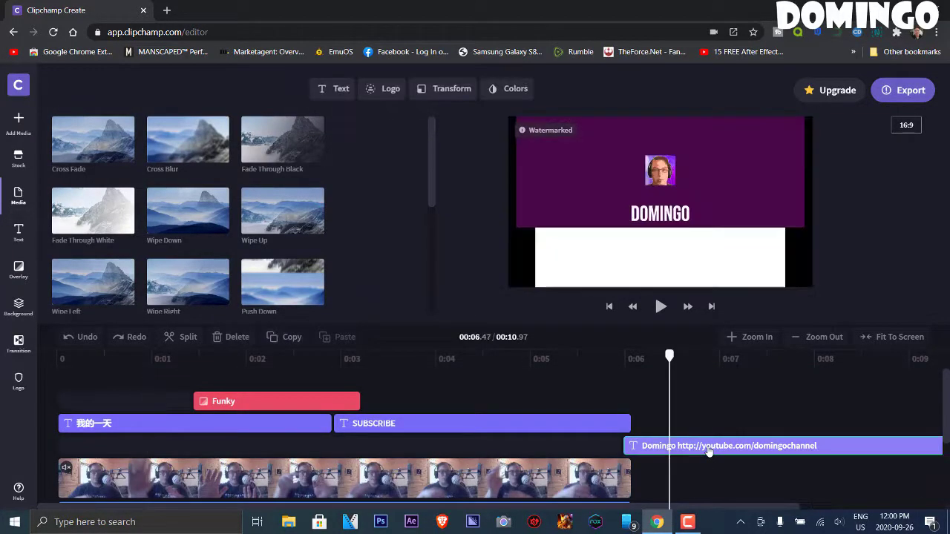
{"action": "key", "text": "Delete"}
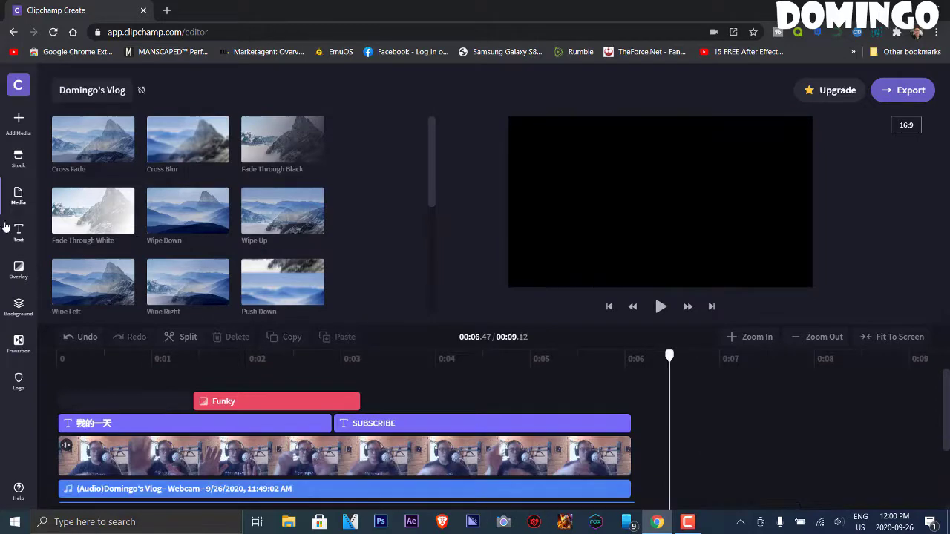
- Delete the uploaded logo image from the logo library and confirm its removal
{"action": "left_click", "coordinate": [19, 381]}
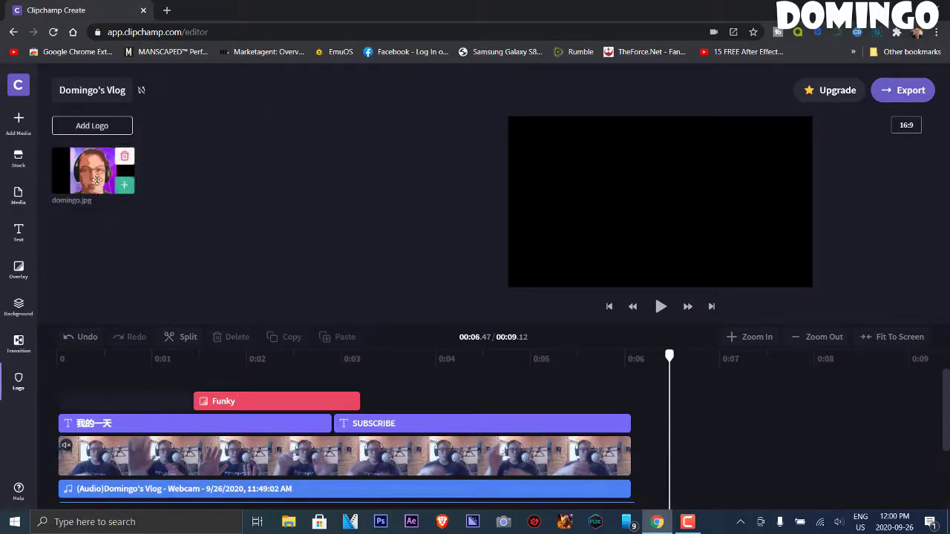
{"action": "left_click", "coordinate": [124, 157]}
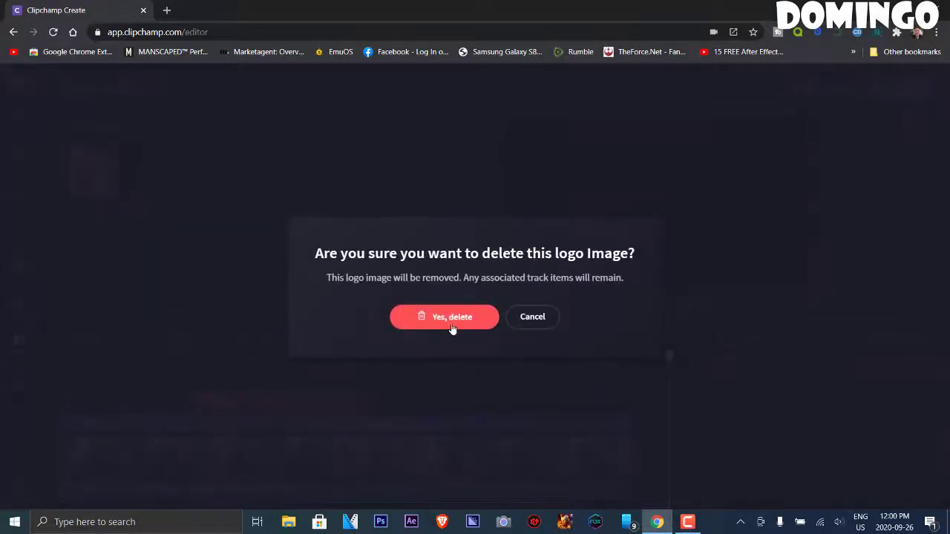
{"action": "left_click", "coordinate": [450, 317]}
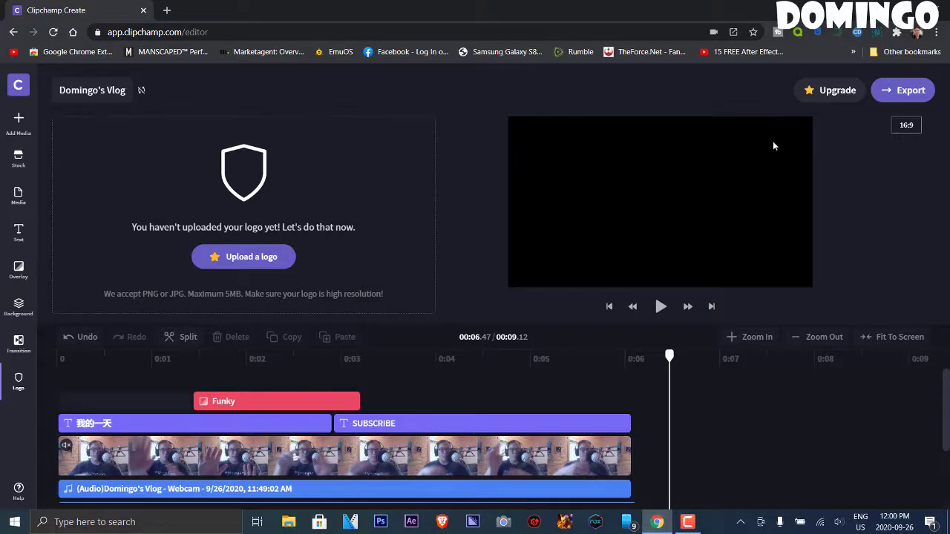
- Open the export settings and compare the 480p, 720p and 1080p video resolutions, leaving 480p selected
{"action": "left_click", "coordinate": [910, 92]}
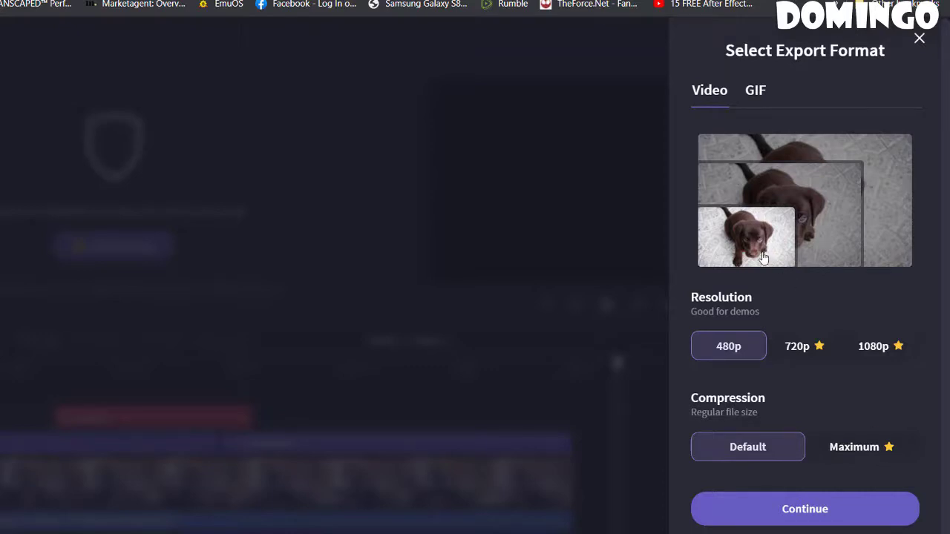
{"action": "left_click", "coordinate": [827, 224]}
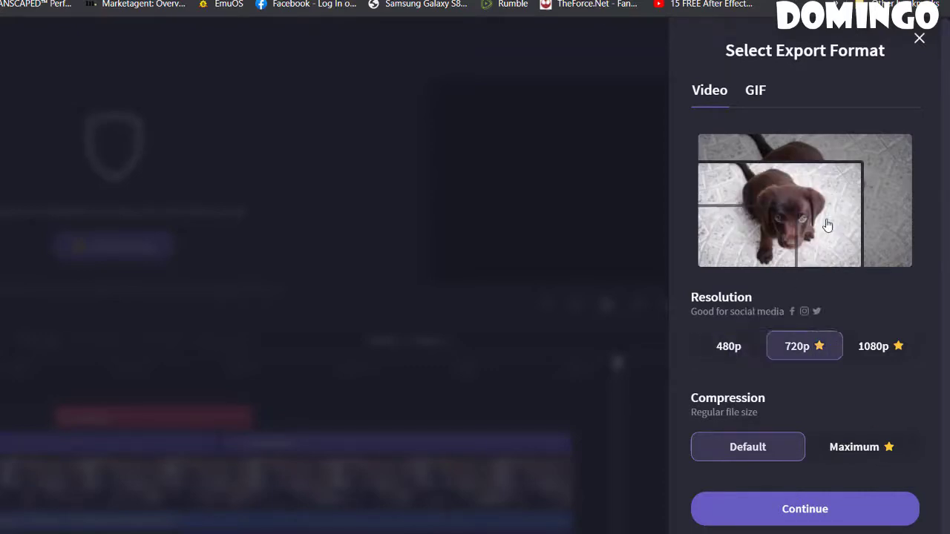
{"action": "left_click", "coordinate": [887, 193]}
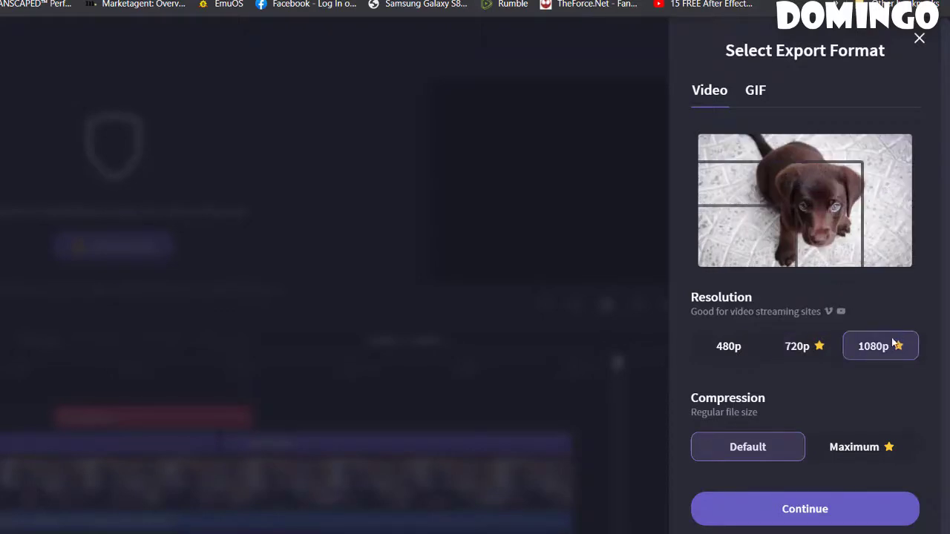
{"action": "left_click", "coordinate": [744, 248]}
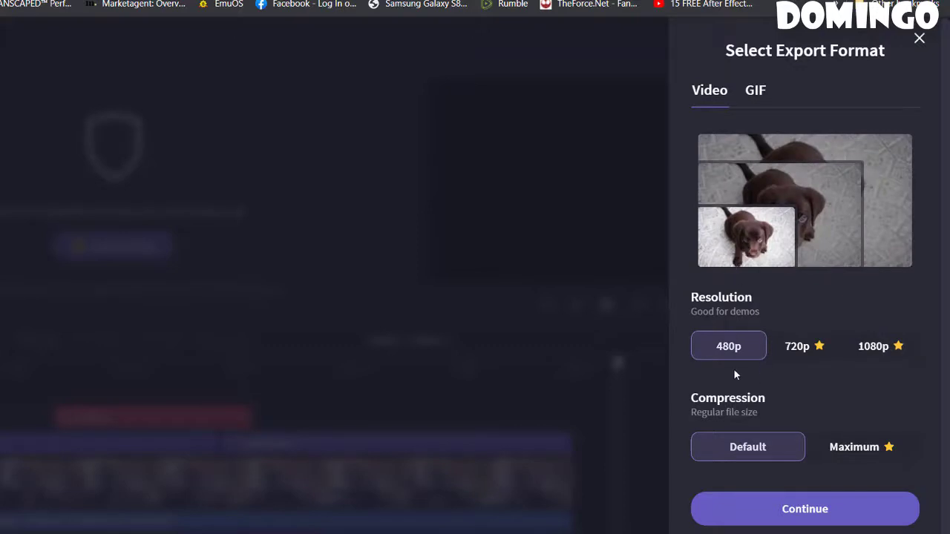
{"action": "left_click", "coordinate": [803, 359]}
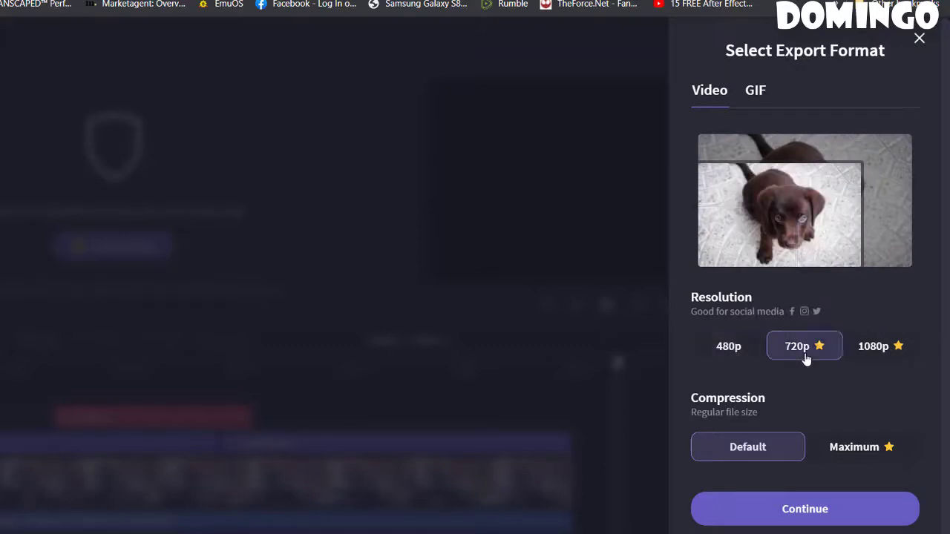
{"action": "left_click", "coordinate": [880, 348]}
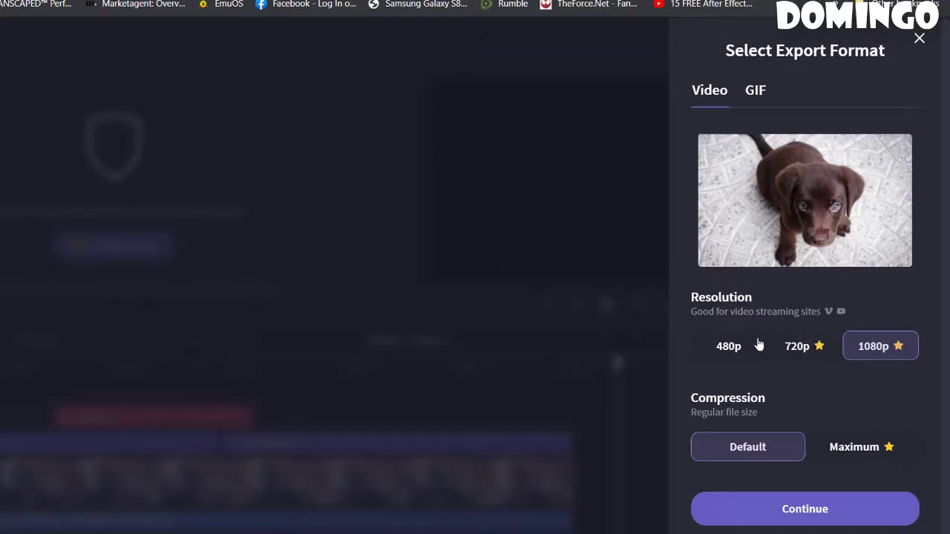
{"action": "left_click", "coordinate": [732, 351]}
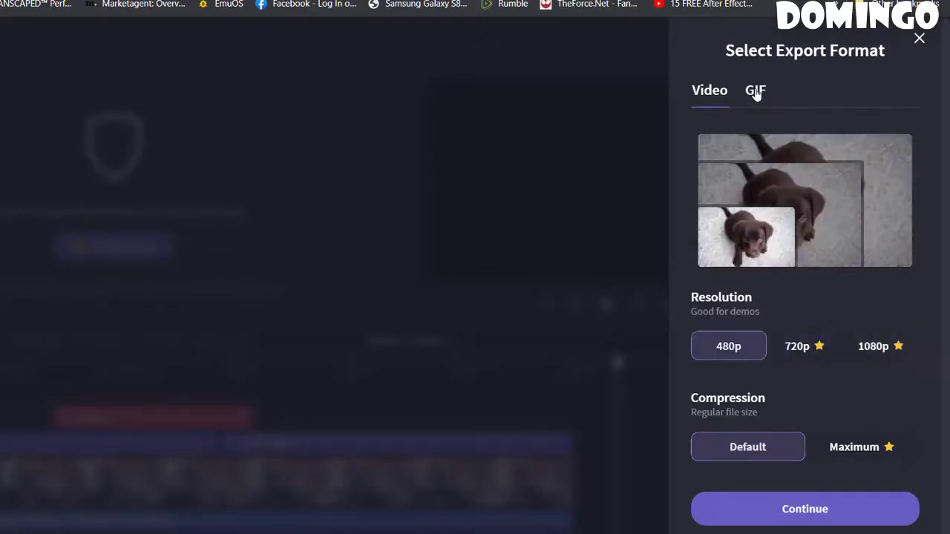
- Look at the GIF export format, return to the Video format and start the export at 480p with Default compression
{"action": "left_click", "coordinate": [755, 91]}
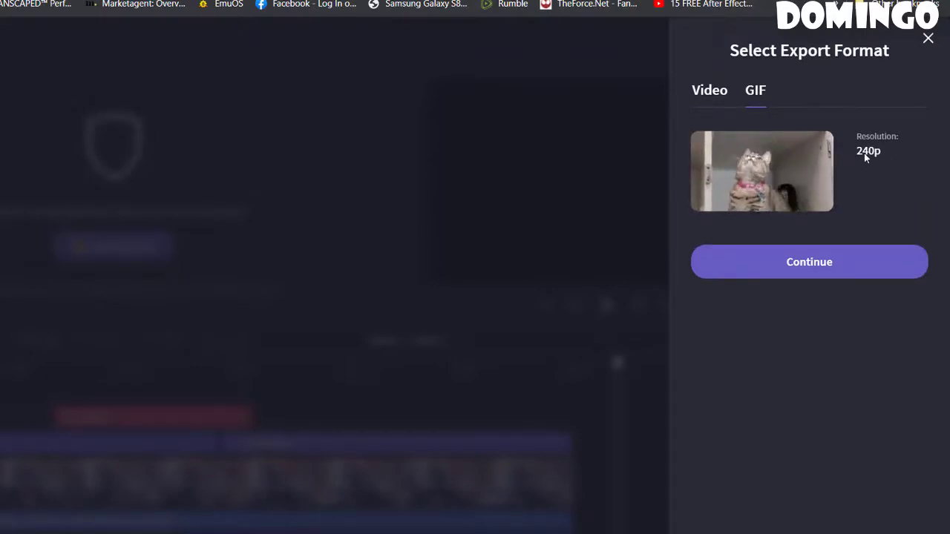
{"action": "left_click", "coordinate": [709, 96]}
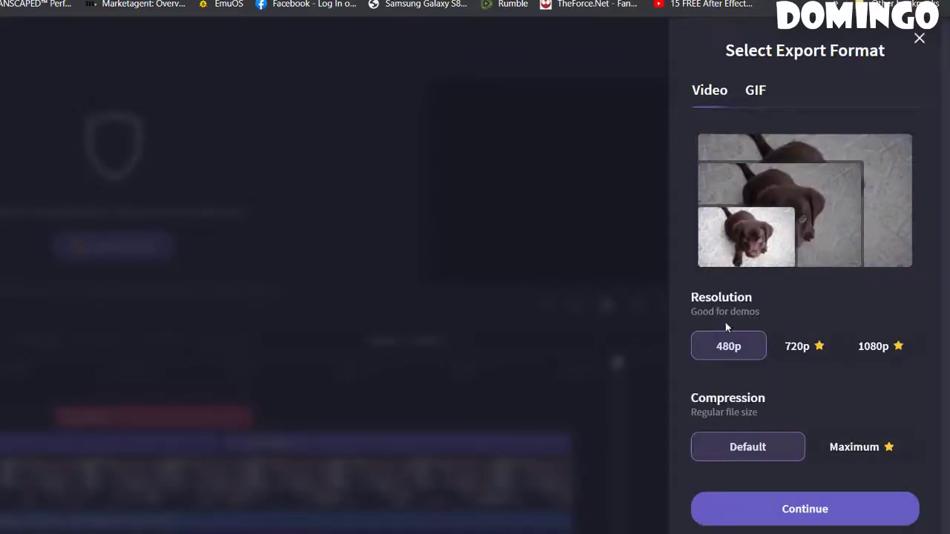
{"action": "left_click", "coordinate": [746, 504]}
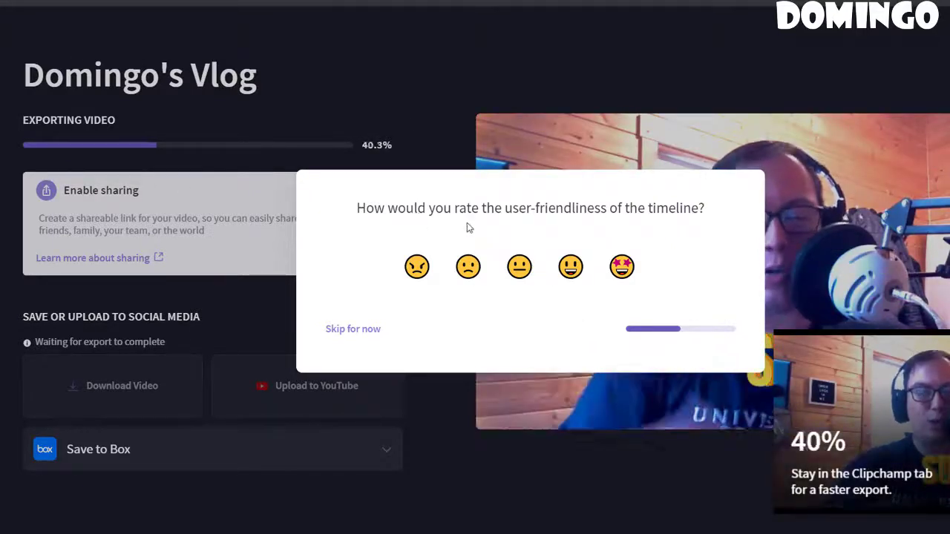
- Answer the timeline user-friendliness survey with the neutral rating and the reason "It's fine.", and submit it
{"action": "left_click", "coordinate": [521, 269]}
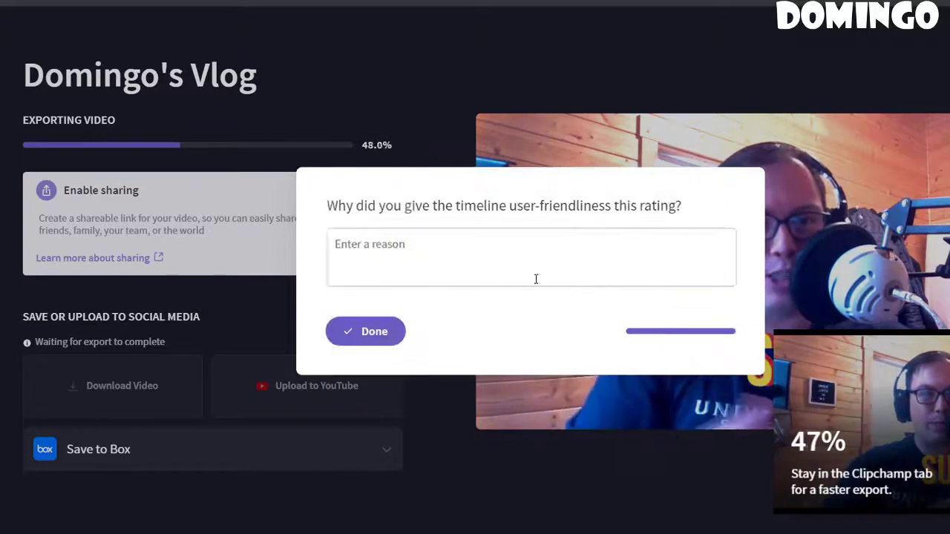
{"action": "left_click", "coordinate": [581, 275]}
{"action": "type", "text": "It's fine."}
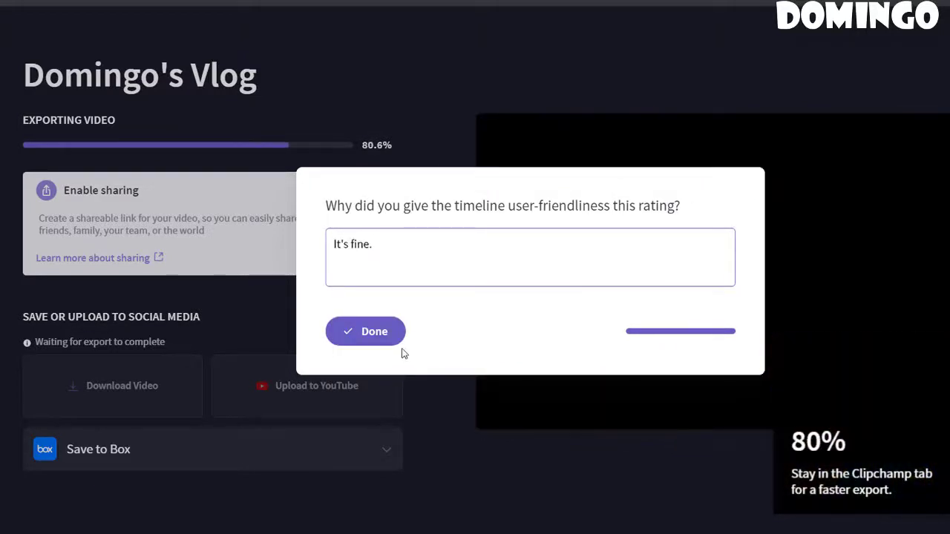
{"action": "left_click", "coordinate": [393, 335]}
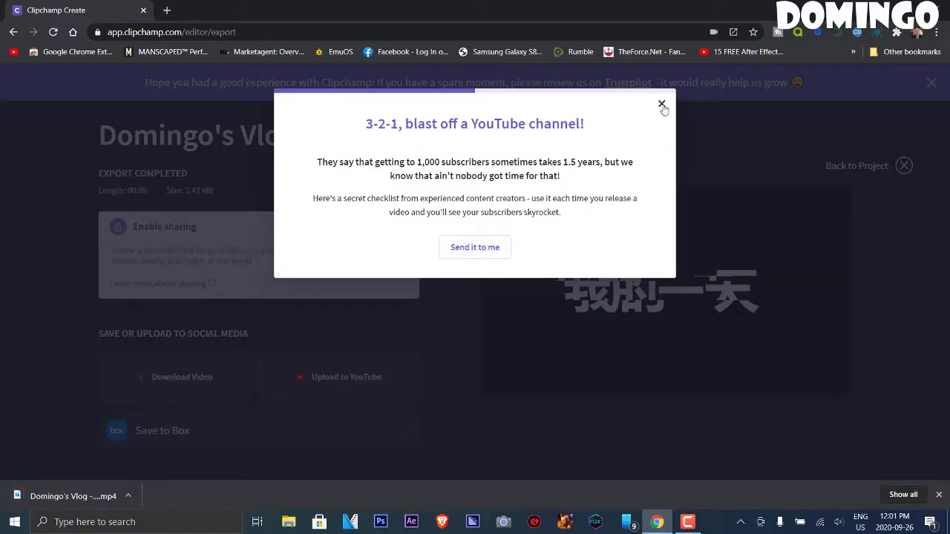
- Request the YouTube channel checklist and dismiss its dialog, and briefly expand and collapse the Save to Box options
{"action": "left_click", "coordinate": [483, 248]}
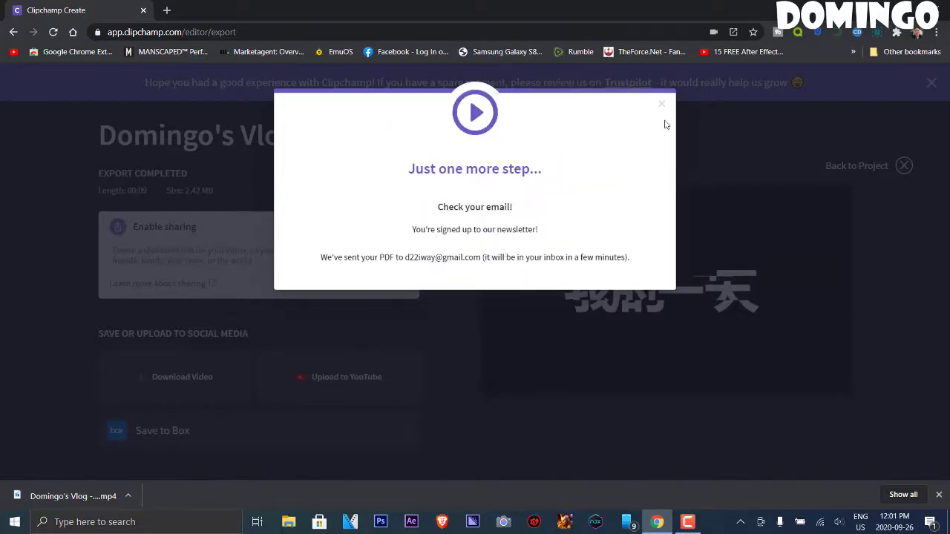
{"action": "left_click", "coordinate": [661, 103]}
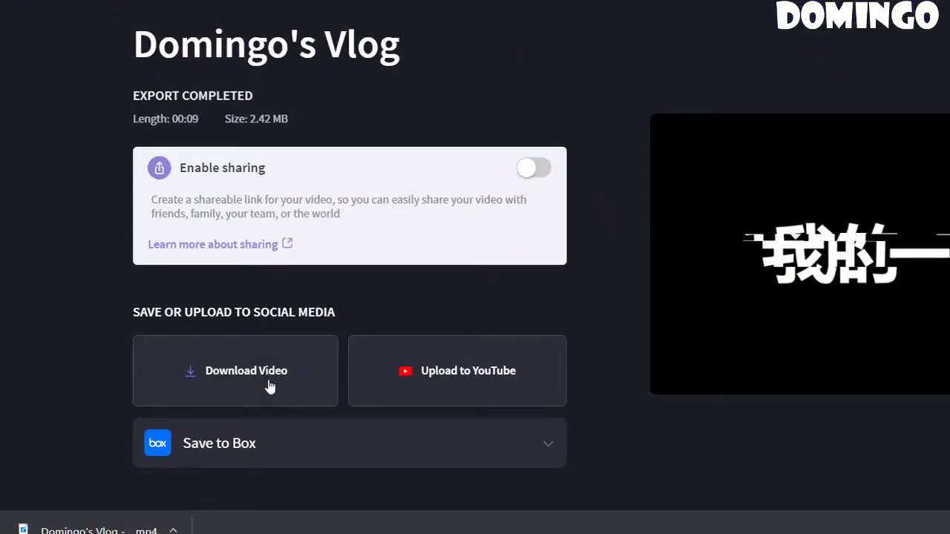
{"action": "left_click", "coordinate": [368, 445]}
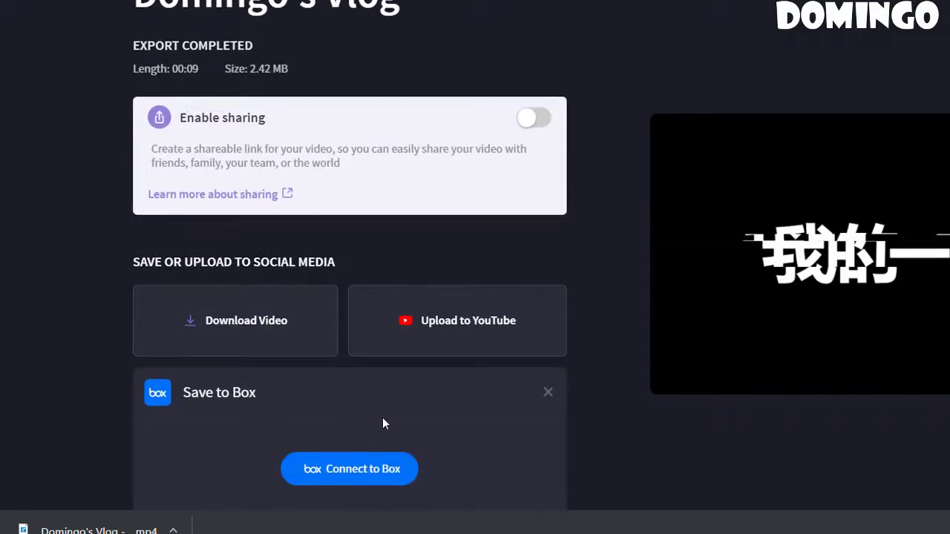
{"action": "left_click", "coordinate": [549, 393]}
{"action": "left_click", "coordinate": [447, 394]}
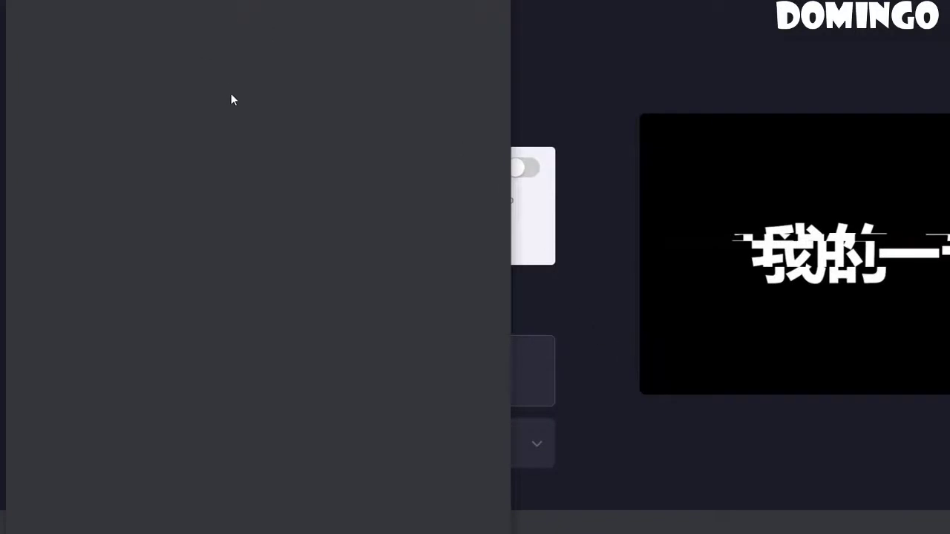
{"action": "scroll", "coordinate": [392, 247], "scroll_direction": "down", "scroll_amount": 3}
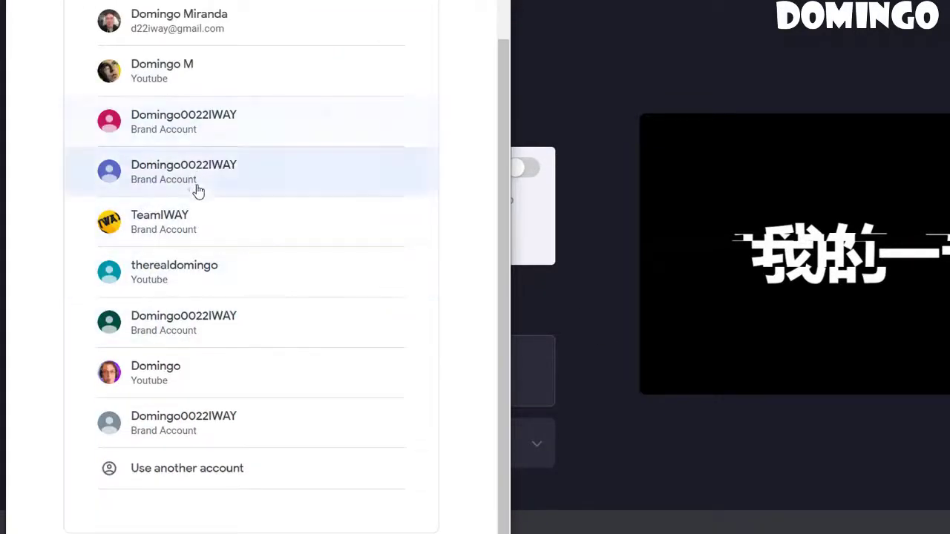
{"action": "left_click", "coordinate": [156, 84]}
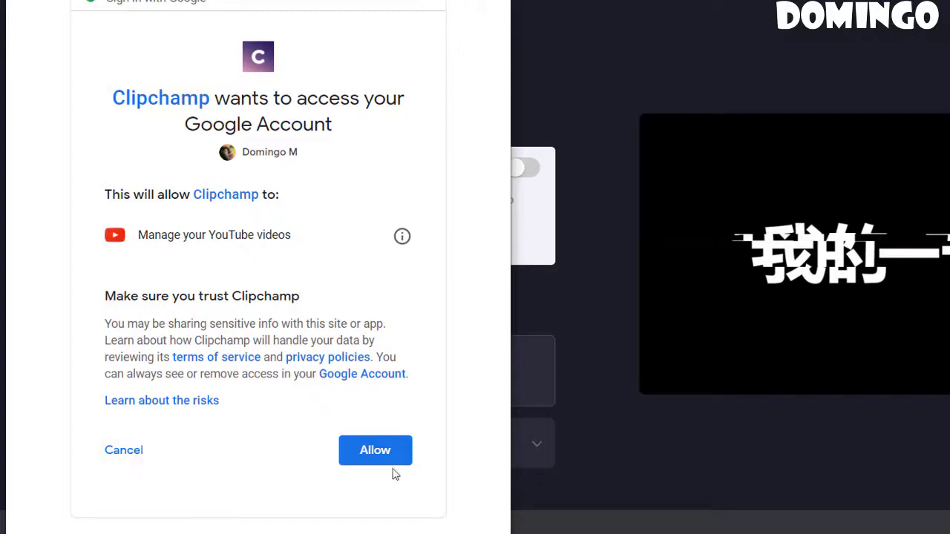
{"action": "left_click", "coordinate": [126, 451]}
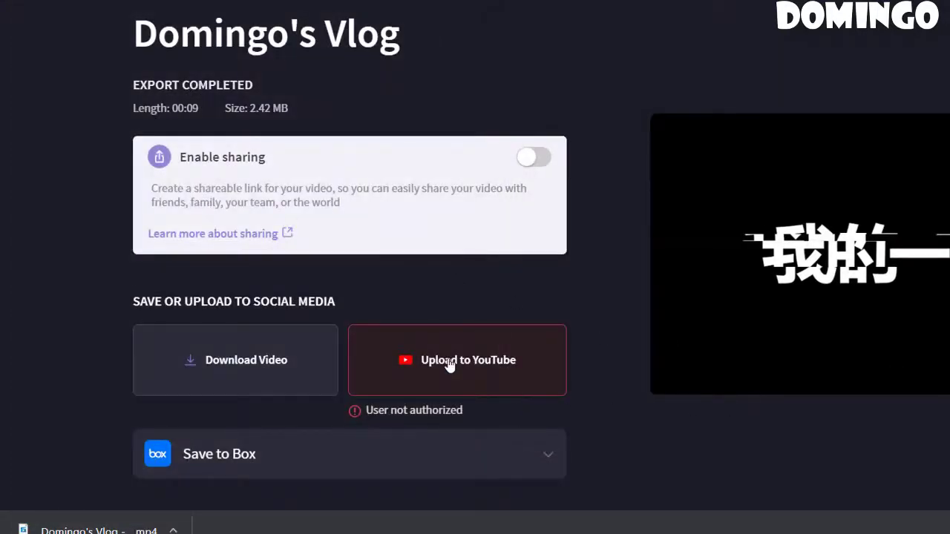
- Upload the exported video to YouTube, choosing the last-listed Youtube account and allowing Clipchamp to manage its videos
{"action": "left_click", "coordinate": [449, 362]}
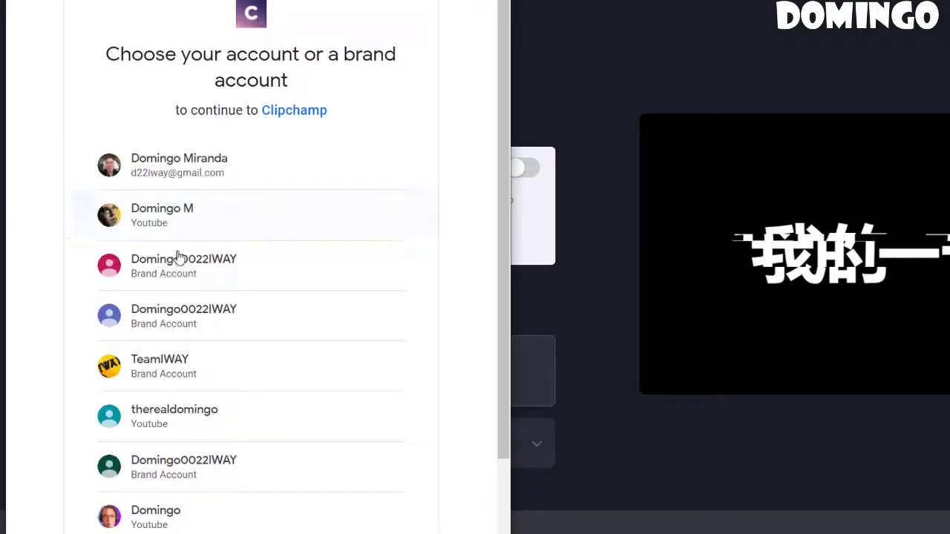
{"action": "scroll", "coordinate": [178, 327], "scroll_direction": "down", "scroll_amount": 2}
{"action": "left_click", "coordinate": [169, 380]}
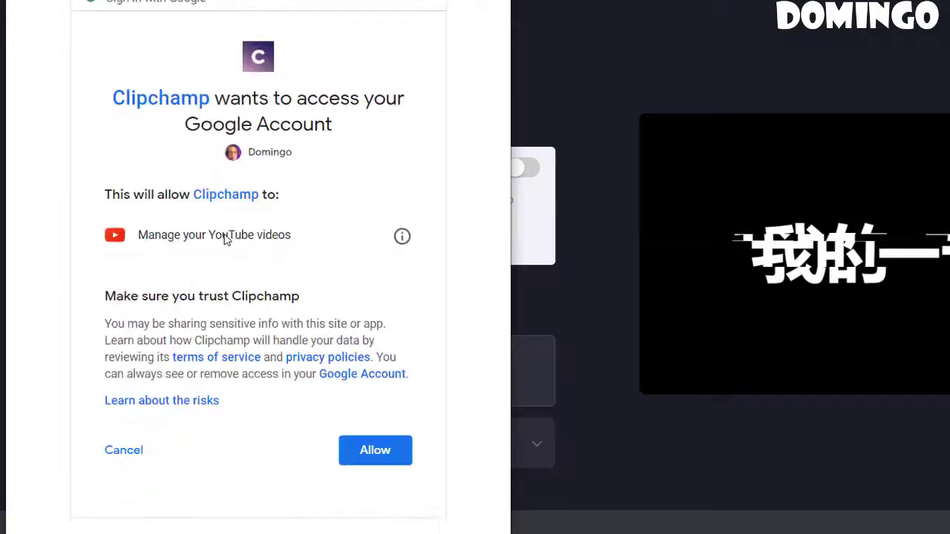
{"action": "left_click", "coordinate": [363, 448]}
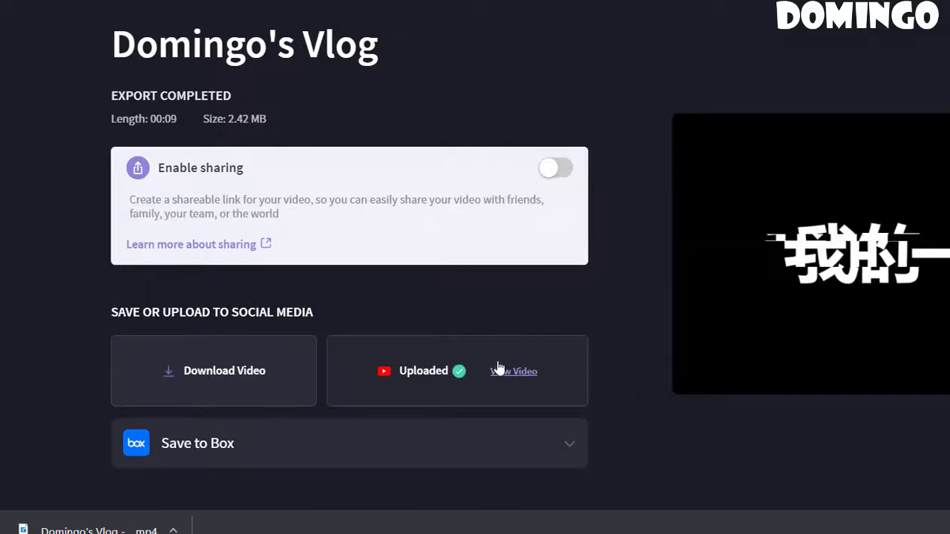
- View the uploaded video's page and the notifications on YouTube, and return to the Clipchamp export page
{"action": "left_click", "coordinate": [497, 369]}
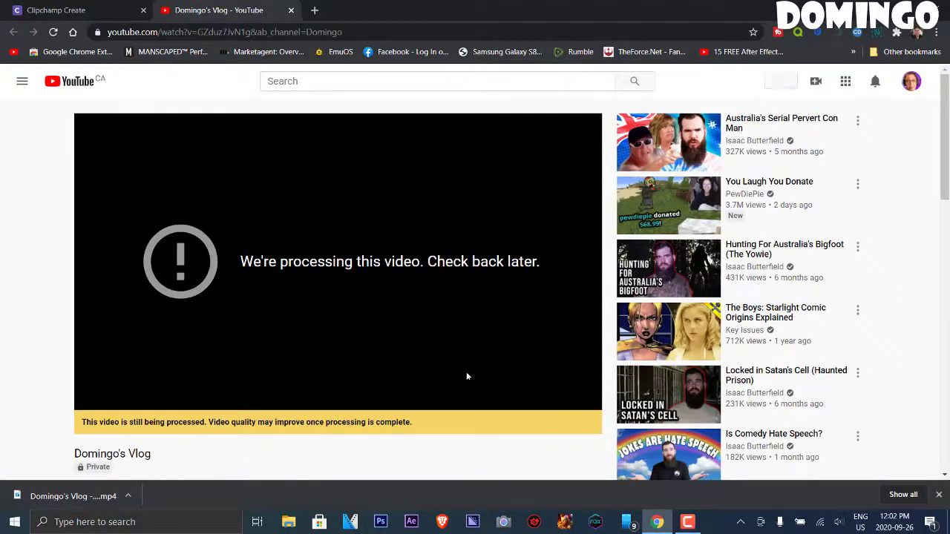
{"action": "scroll", "coordinate": [509, 357], "scroll_direction": "down", "scroll_amount": 2}
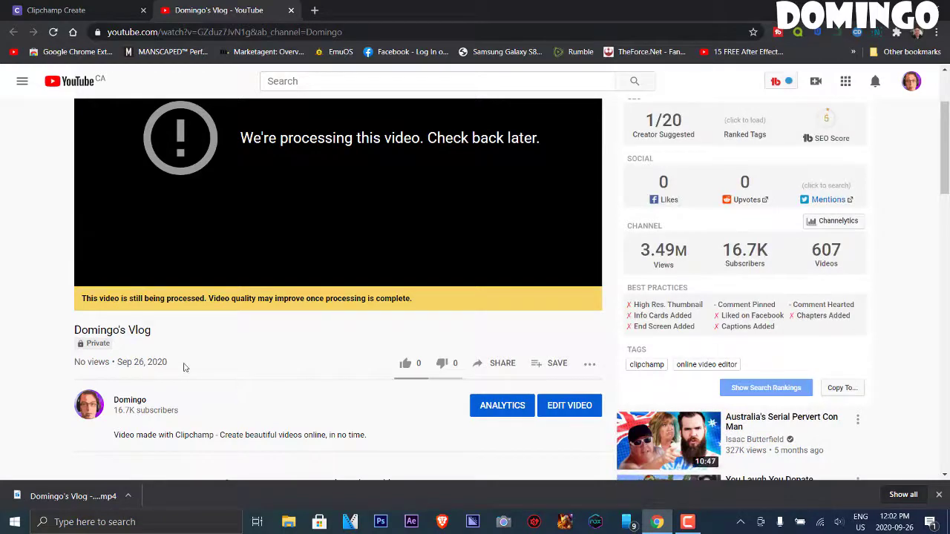
{"action": "scroll", "coordinate": [184, 368], "scroll_direction": "up", "scroll_amount": 2}
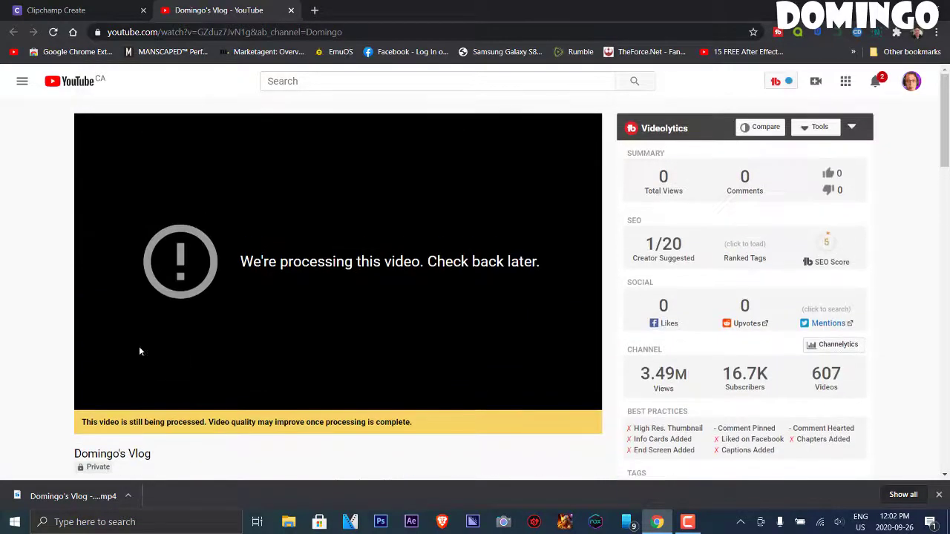
{"action": "left_click", "coordinate": [877, 82]}
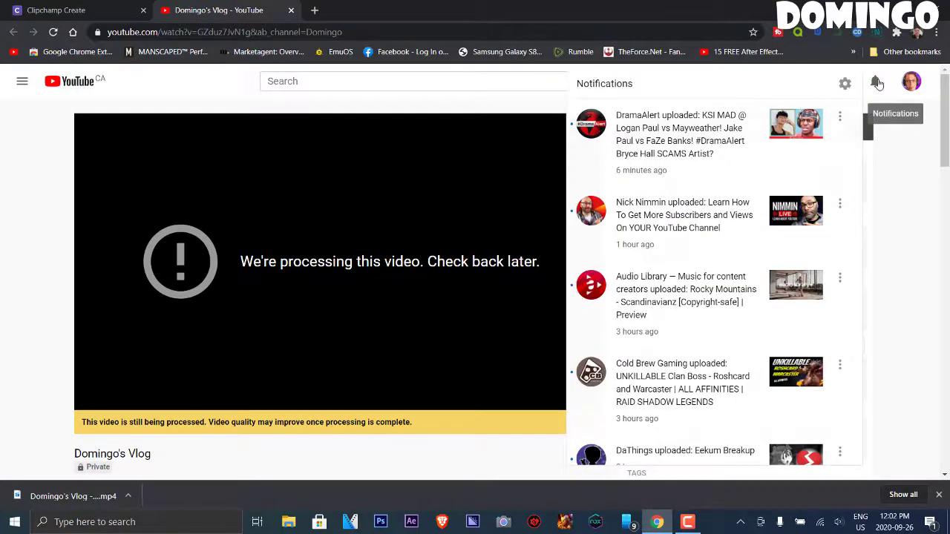
{"action": "left_click", "coordinate": [875, 84]}
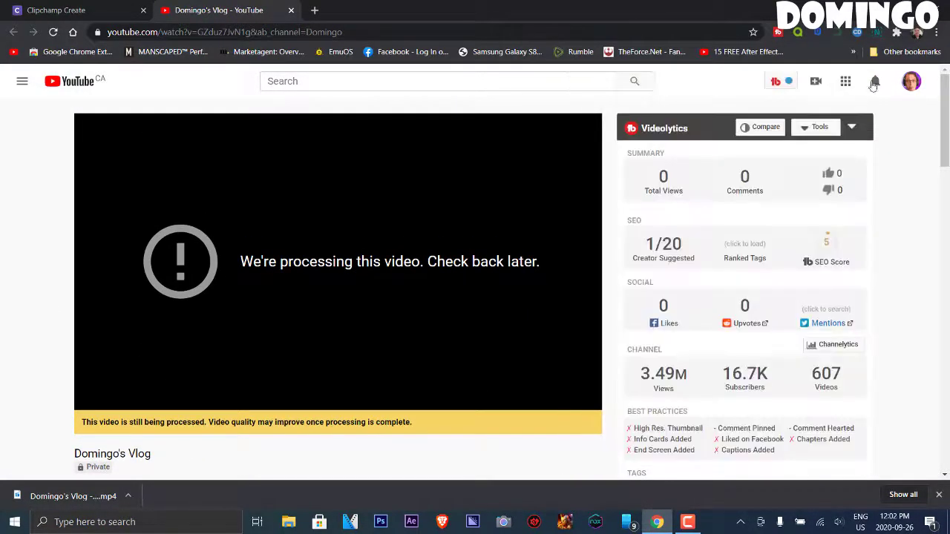
{"action": "left_click", "coordinate": [51, 6]}
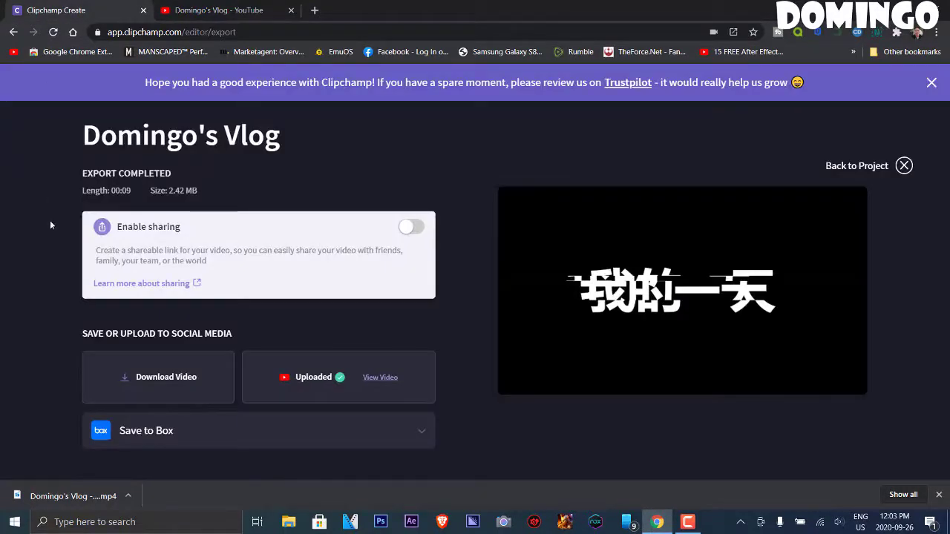